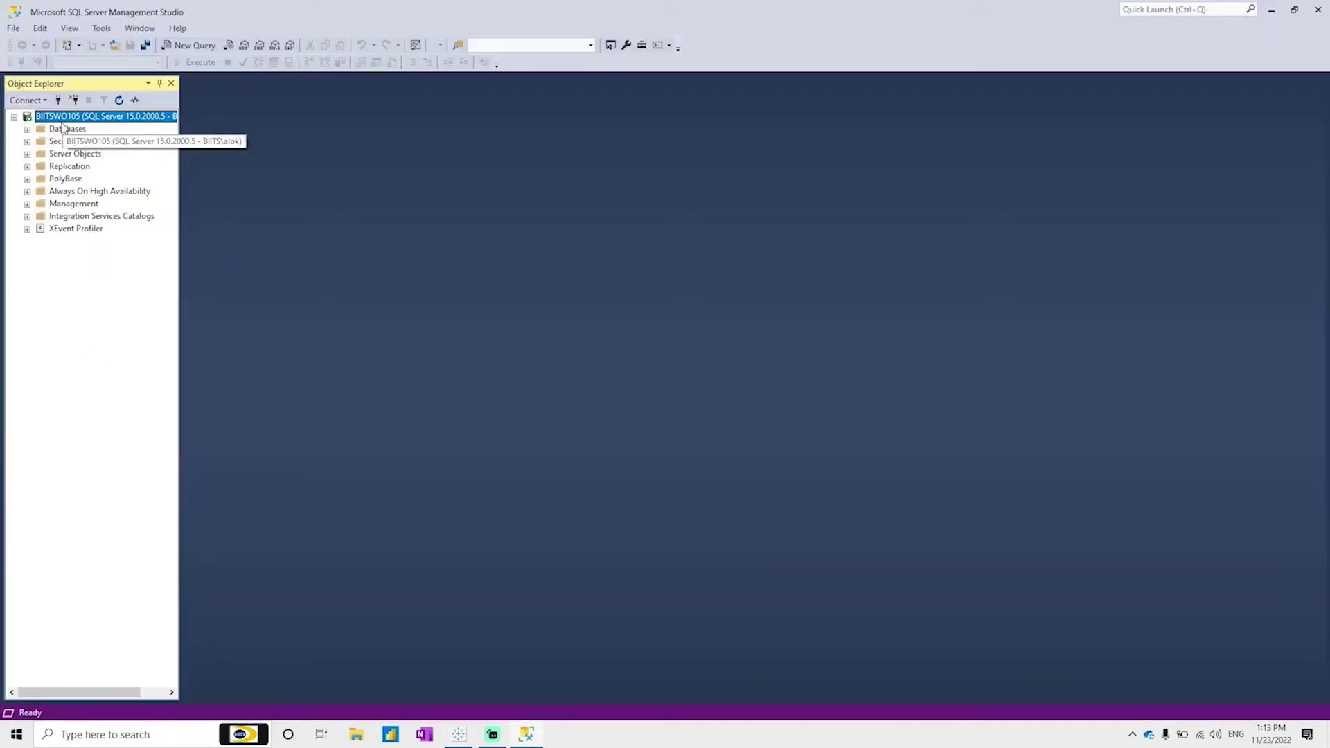
# Expand the server's Databases folder and look at which databases System Databases contains.
pyautogui.click(27, 130)
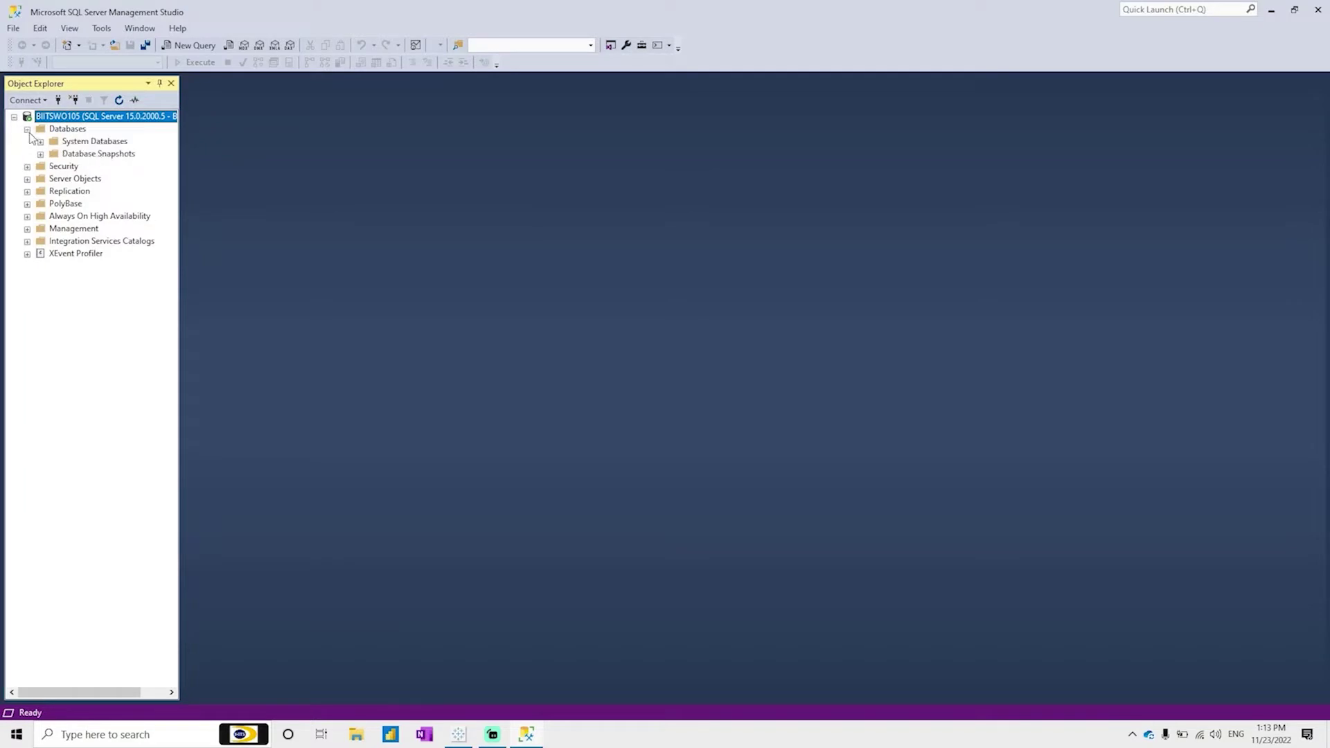
pyautogui.click(65, 130)
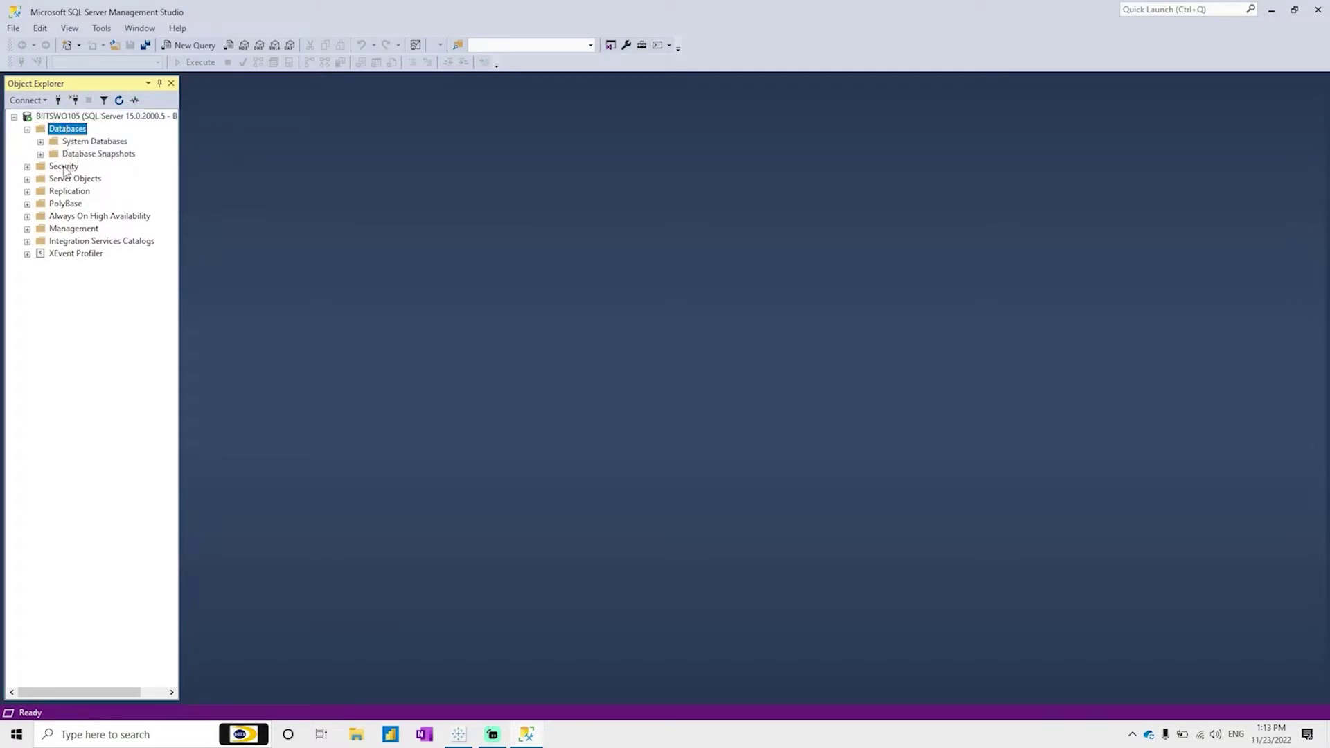
pyautogui.click(40, 142)
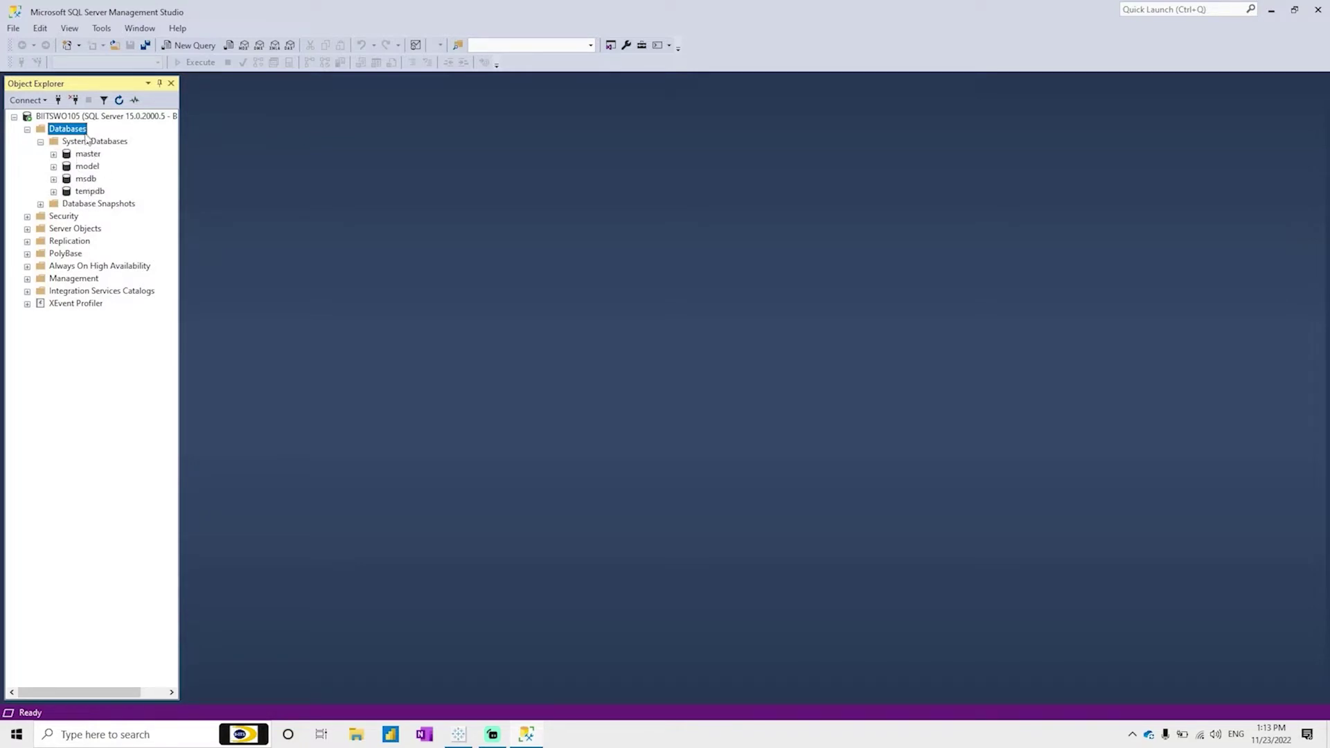
pyautogui.click(40, 142)
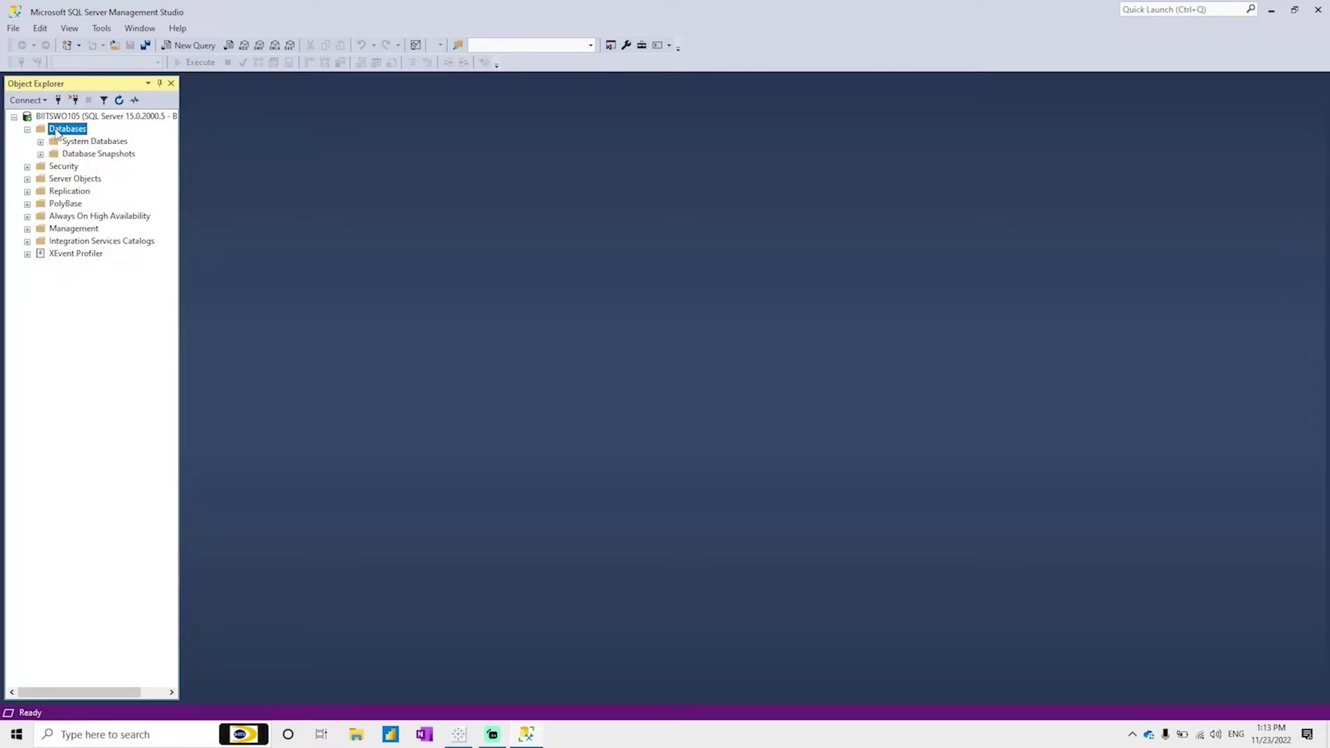
# Create a new database named SalesDB with the default owner and file settings.
pyautogui.rightClick(58, 134)
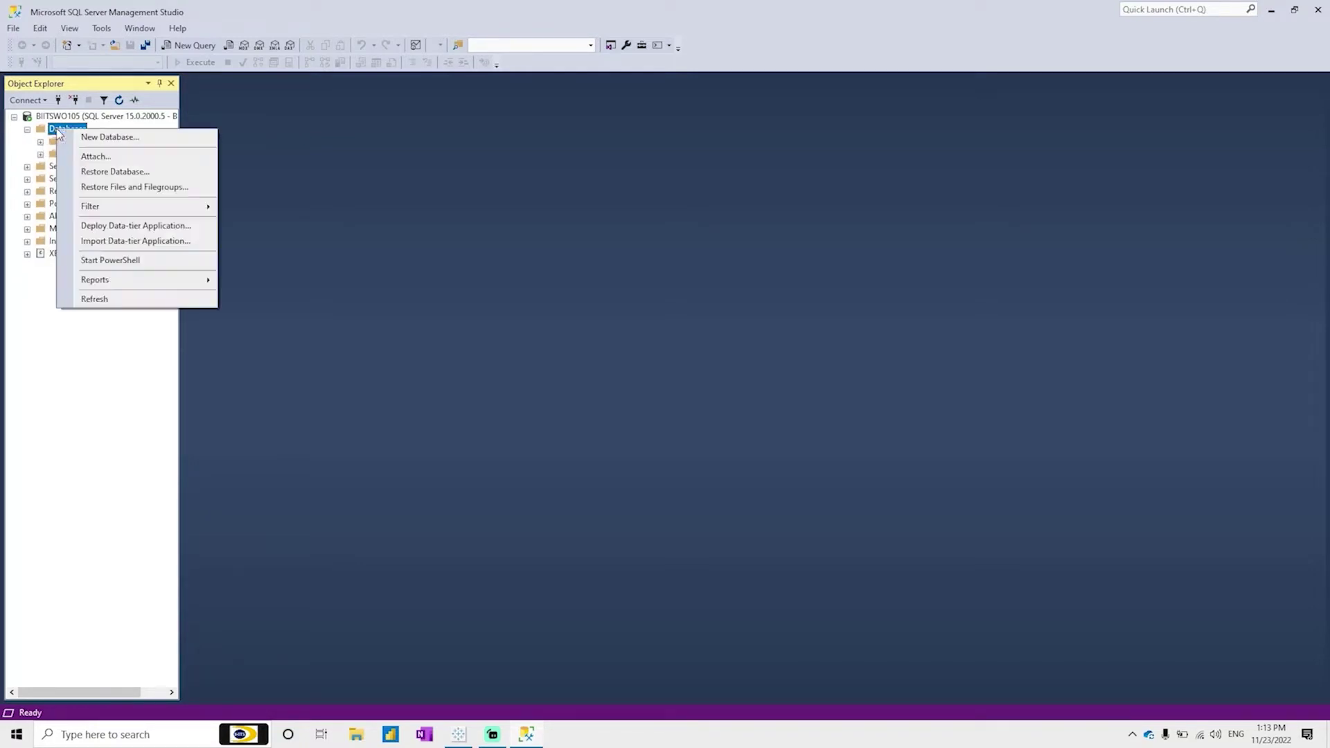
pyautogui.click(101, 138)
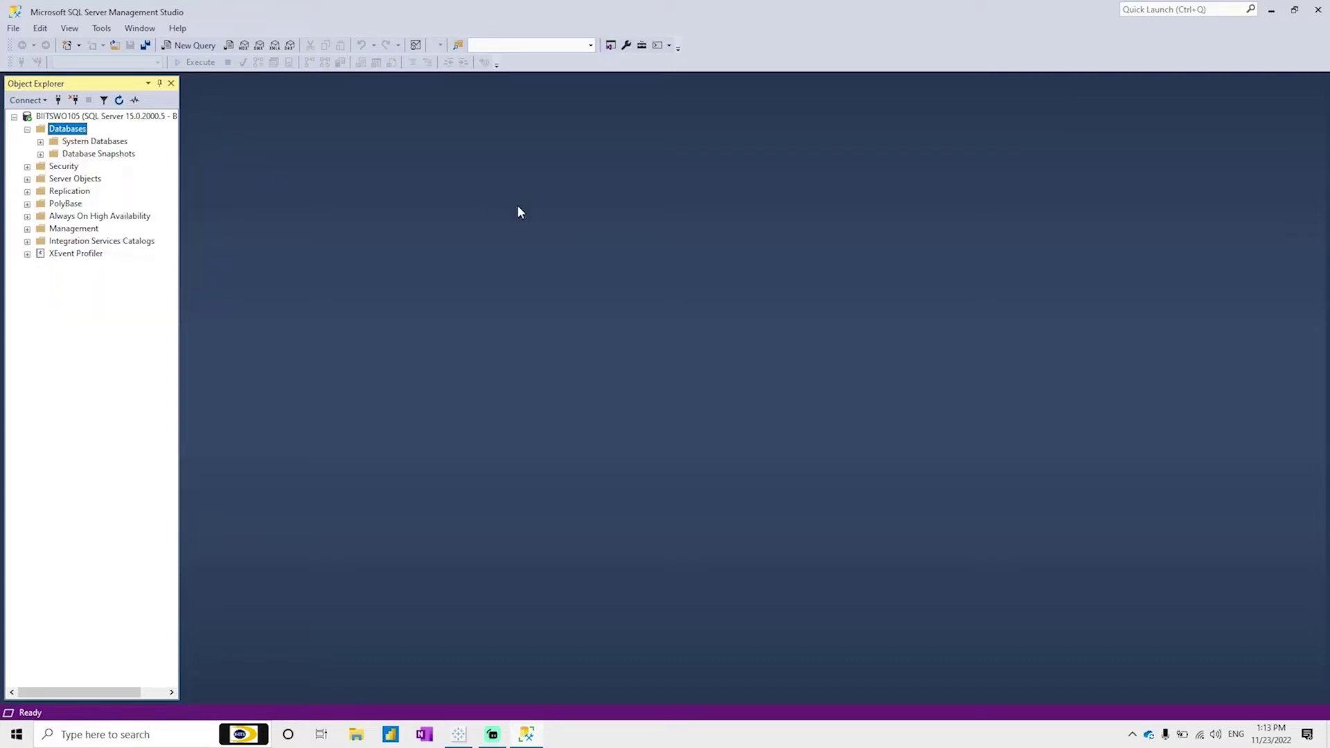
pyautogui.write('Sales')
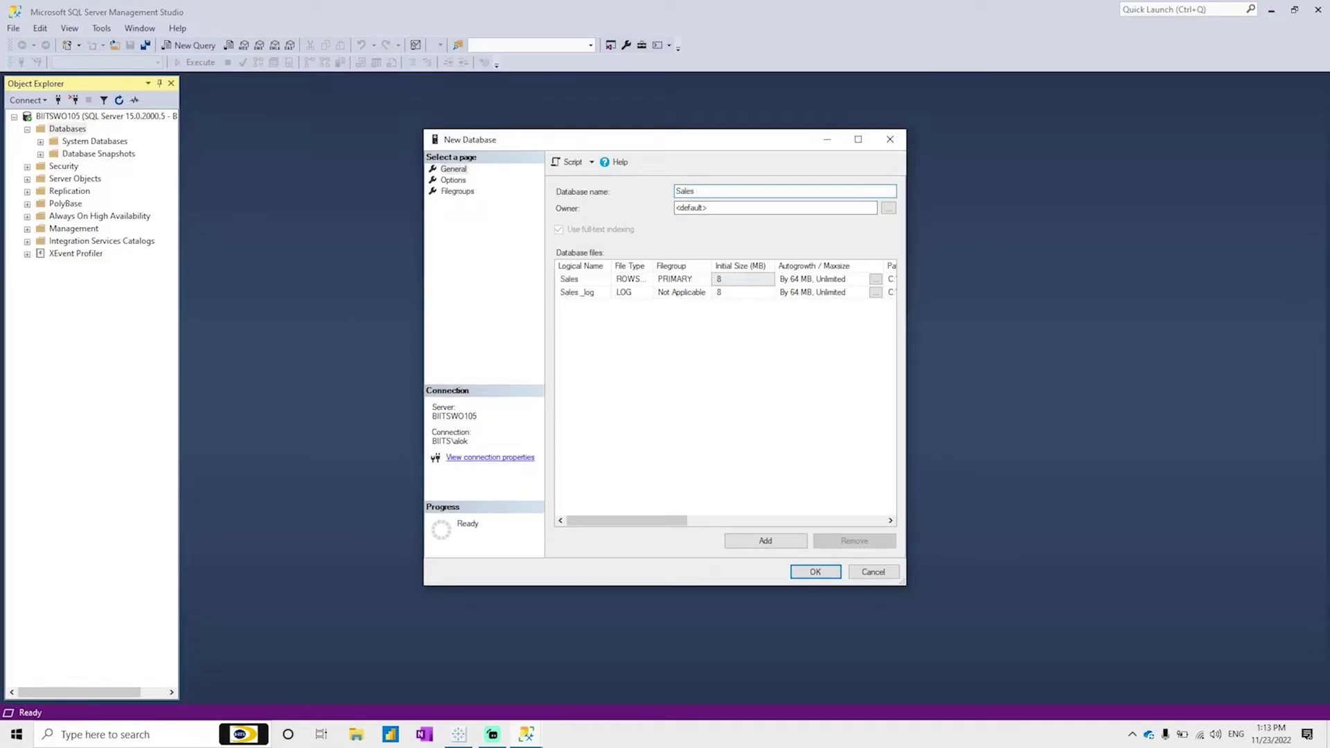
pyautogui.write('DB')
pyautogui.click(815, 573)
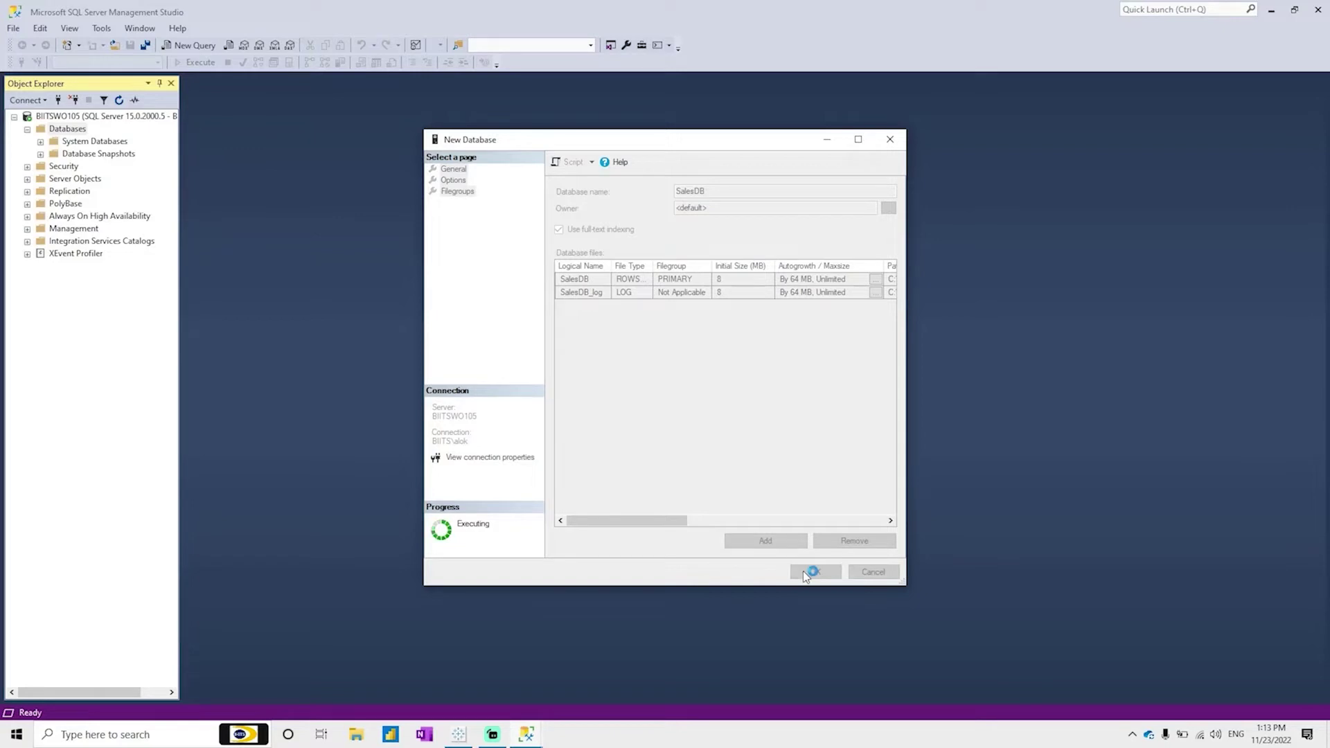
# Expand the SalesDB database and check its Tables folder.
pyautogui.click(66, 167)
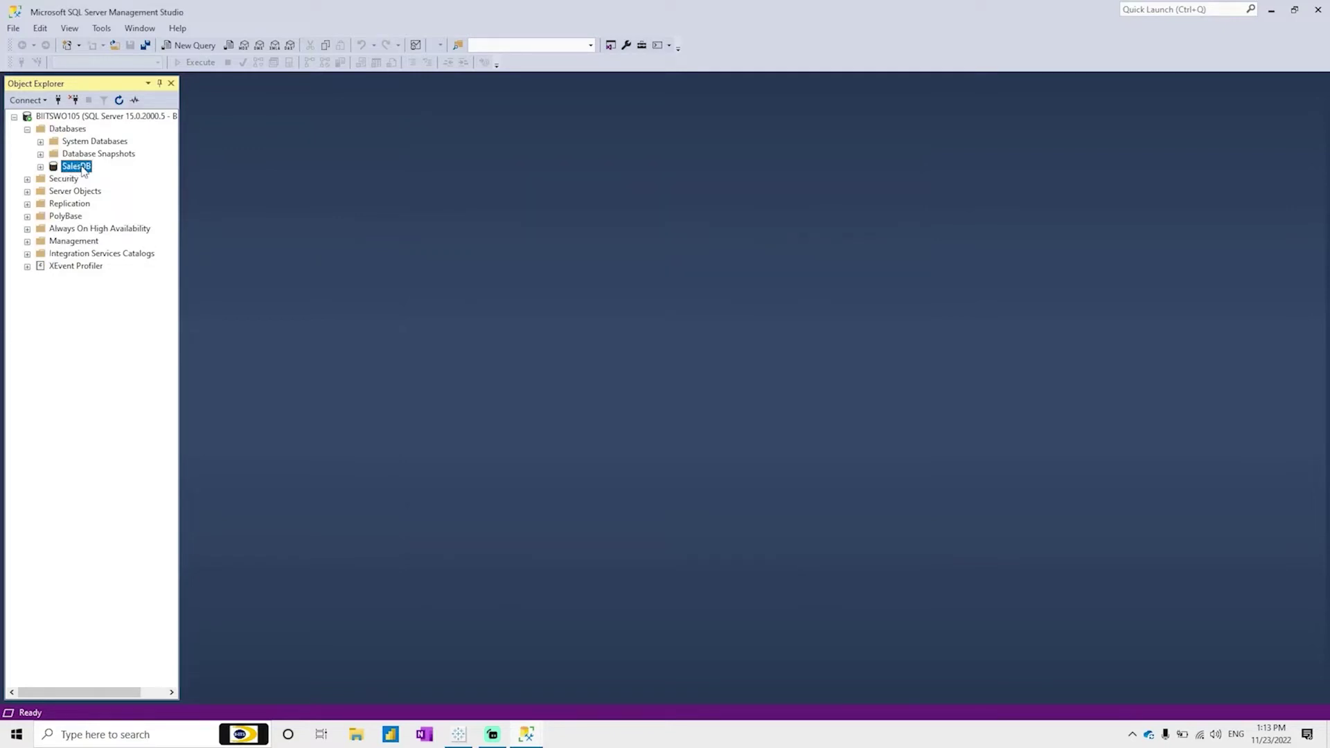
pyautogui.click(40, 166)
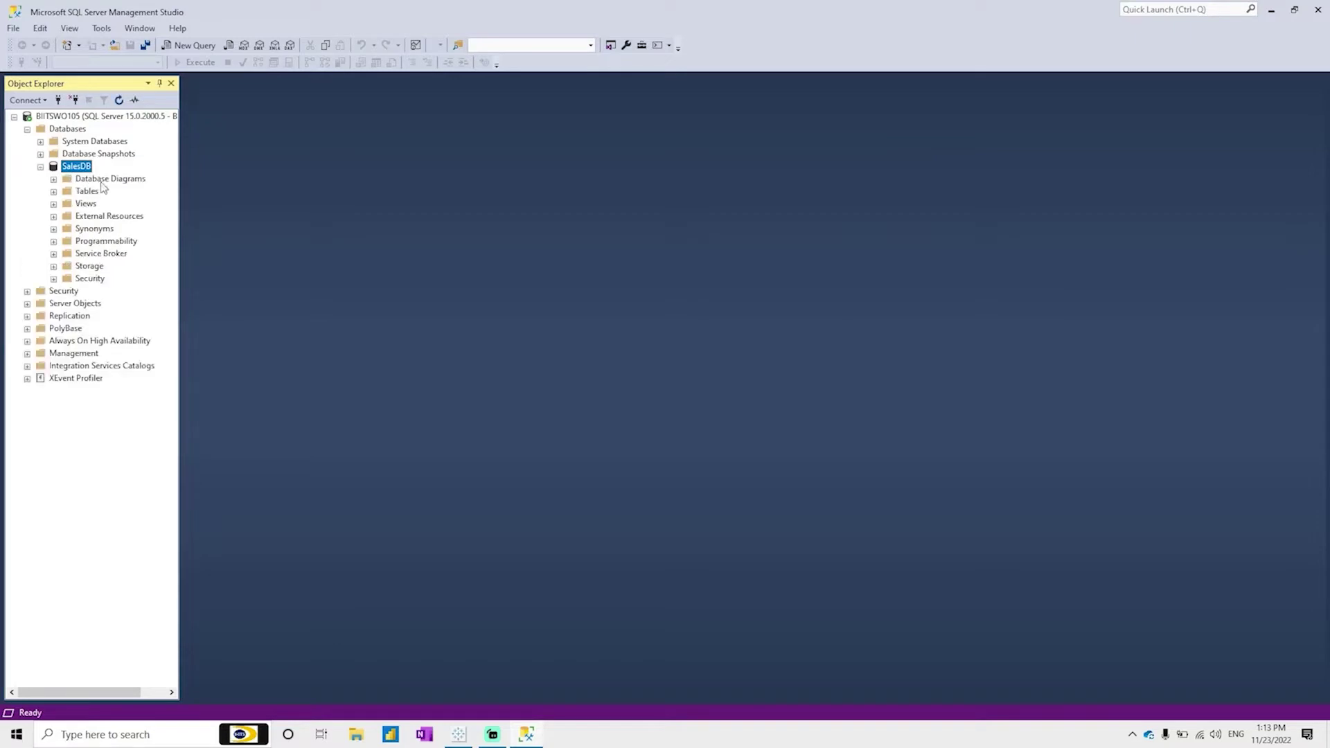
pyautogui.click(82, 193)
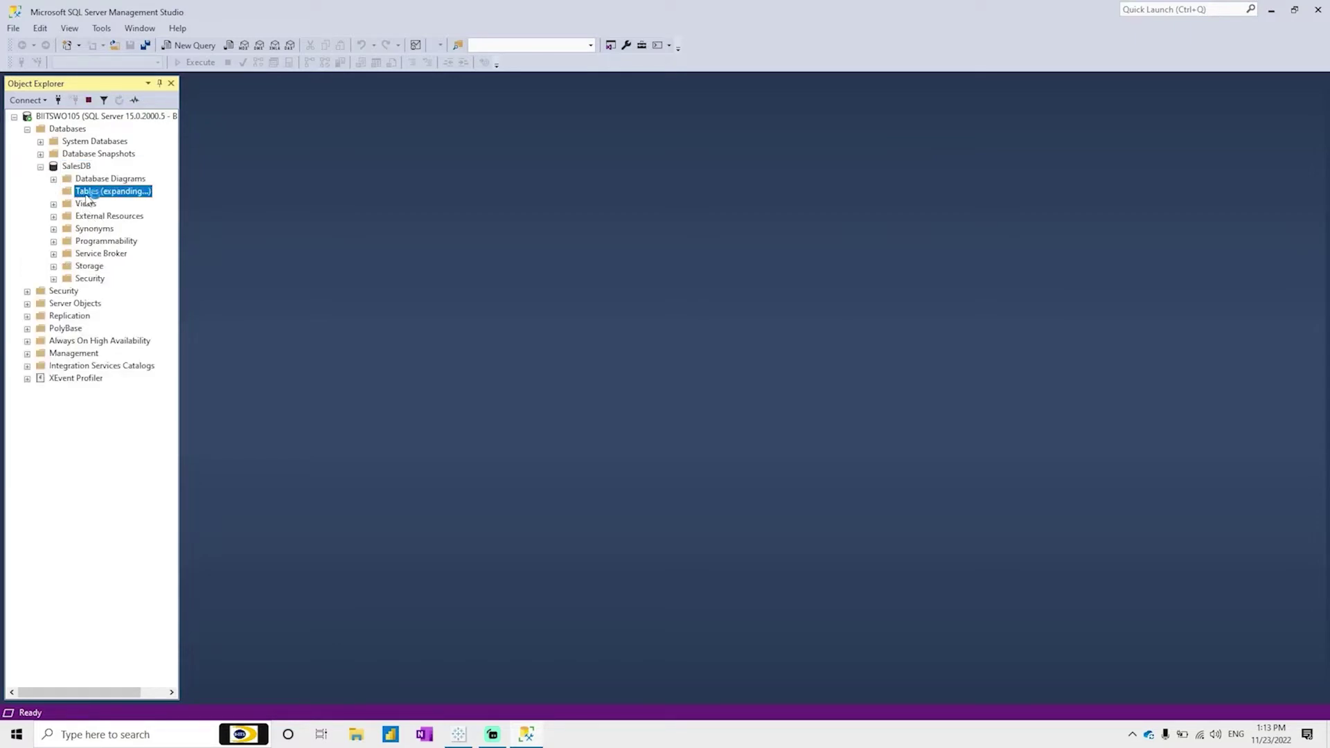
pyautogui.click(77, 168)
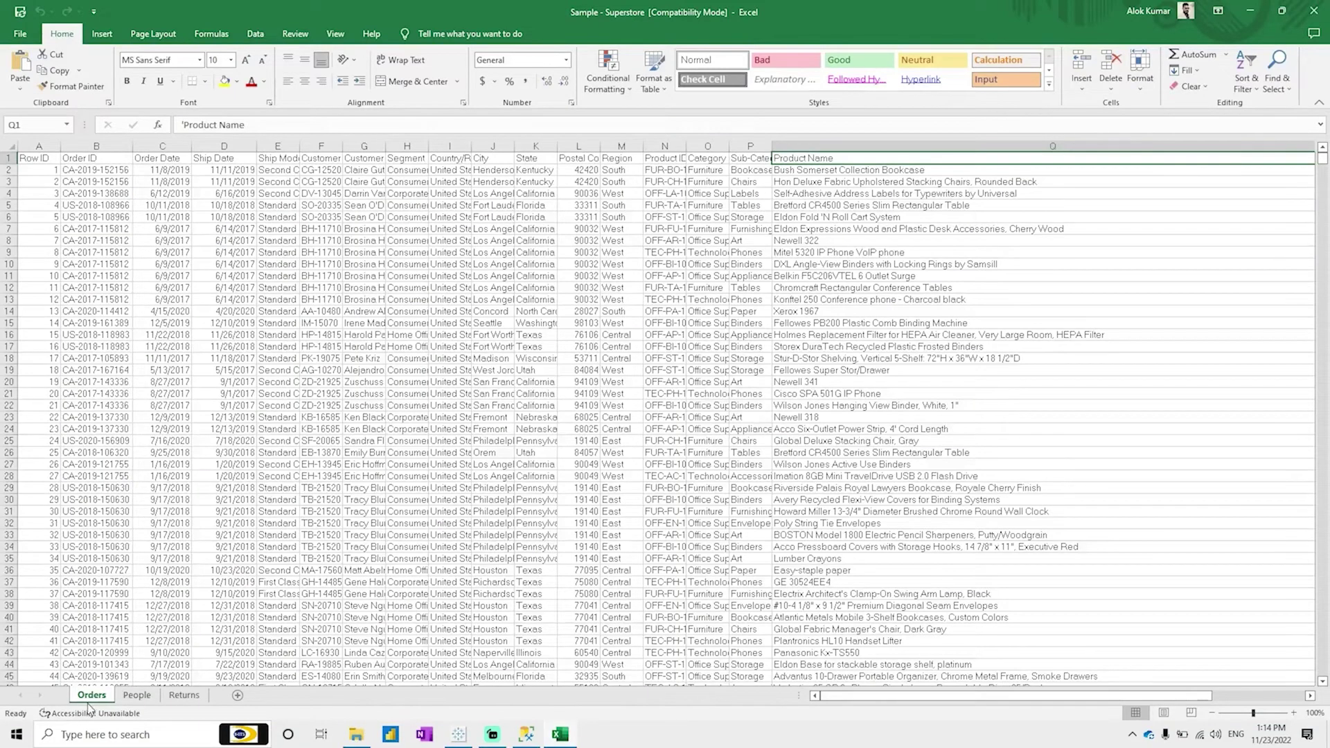
# Look through the People, Returns and Orders sheets of the Superstore workbook, close it and return to SQL Server Management Studio.
pyautogui.click(136, 695)
pyautogui.click(185, 696)
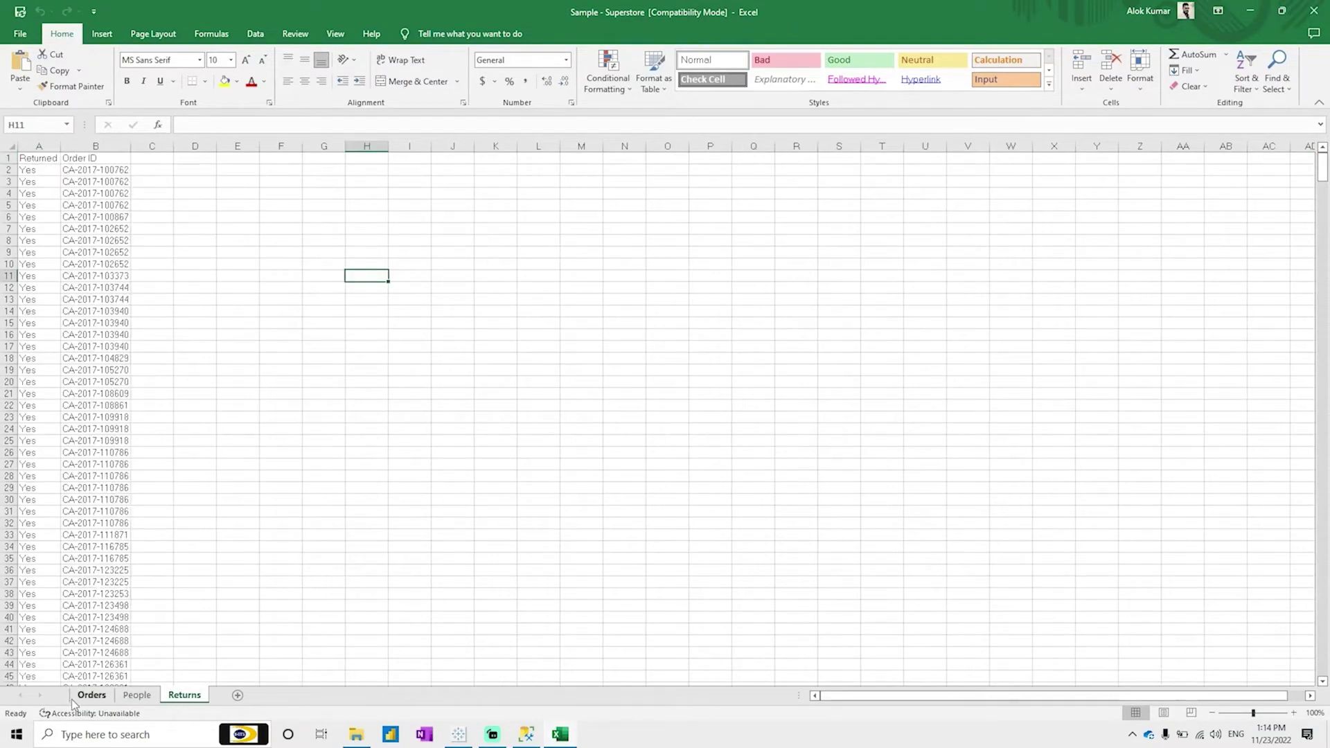
pyautogui.click(102, 699)
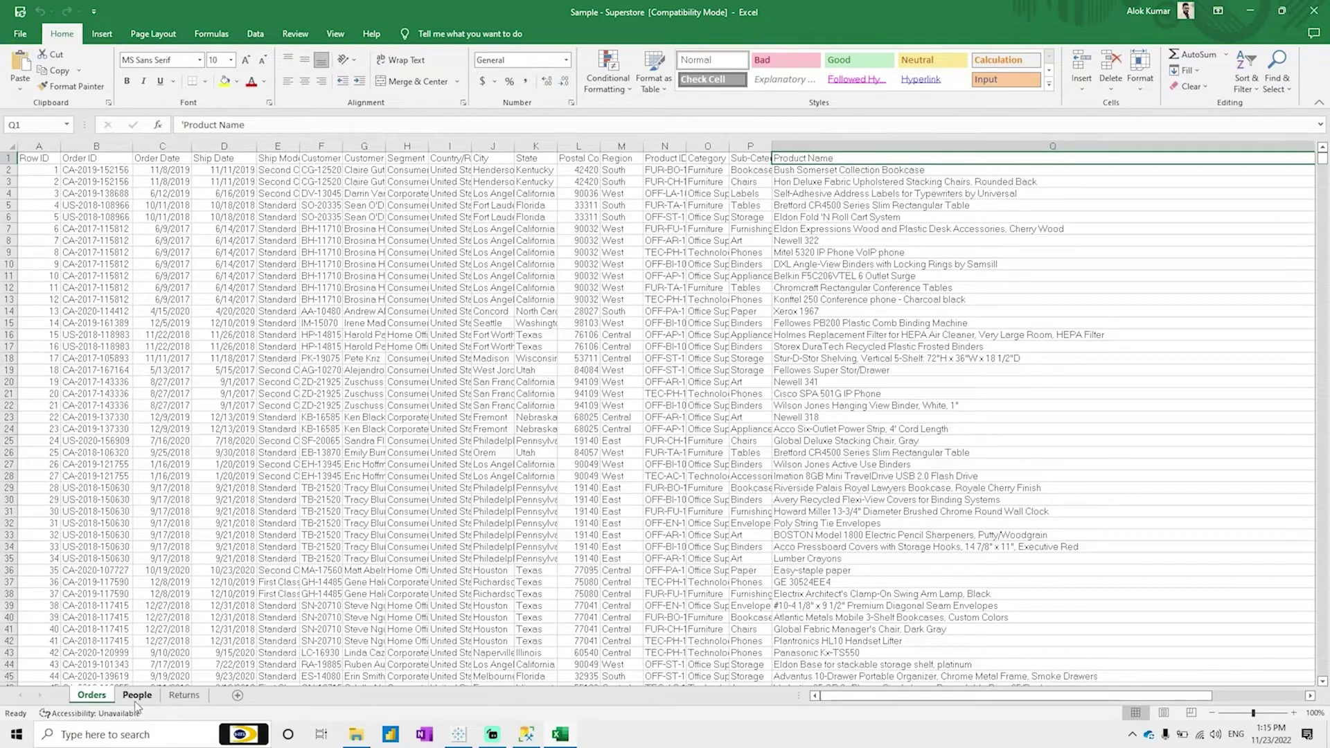
pyautogui.click(1312, 14)
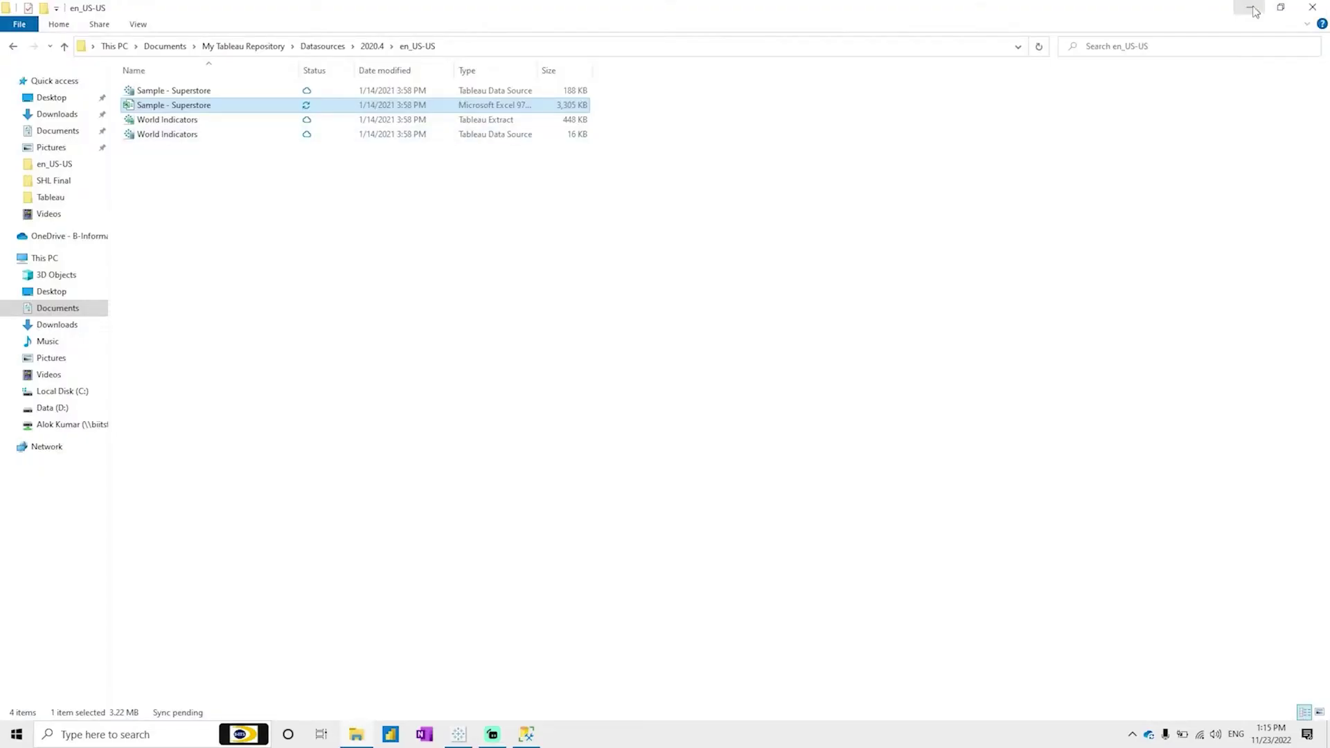
pyautogui.click(1253, 9)
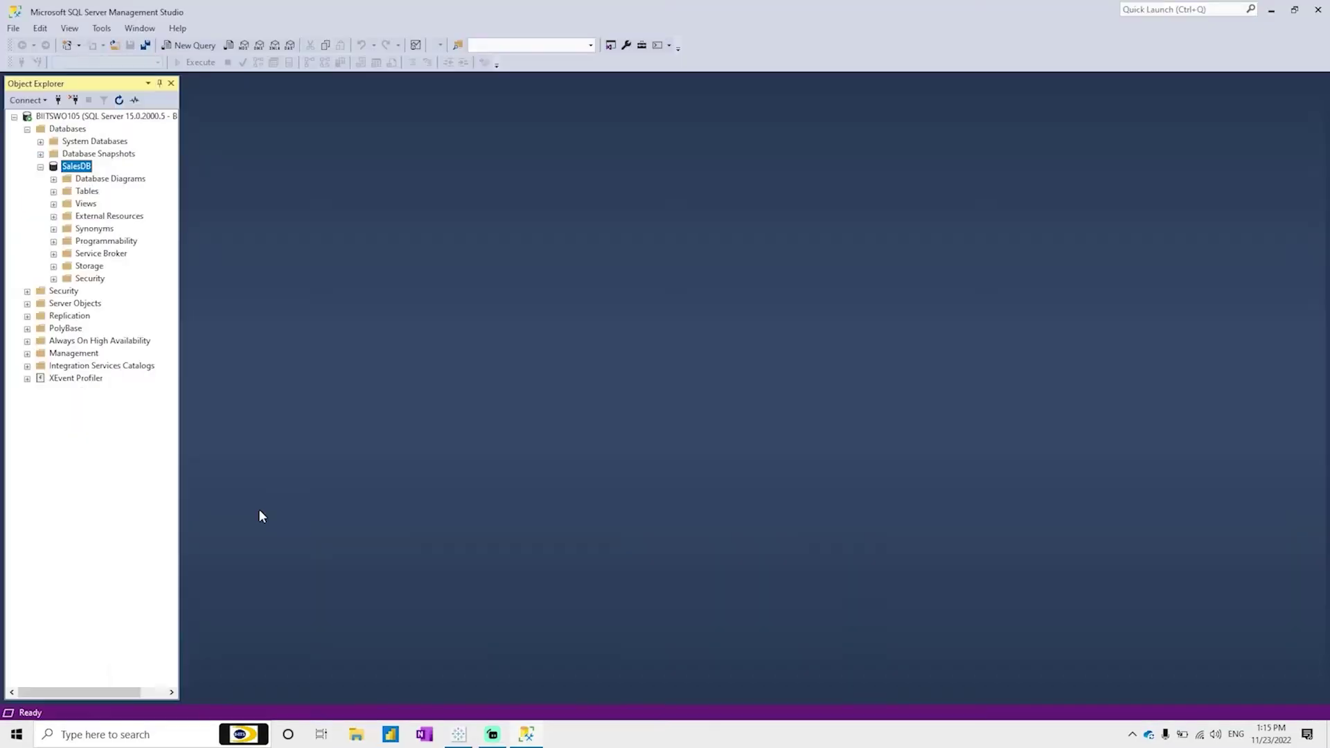
# Start the Import Data wizard for SalesDB and choose Microsoft Excel as the data source.
pyautogui.rightClick(81, 170)
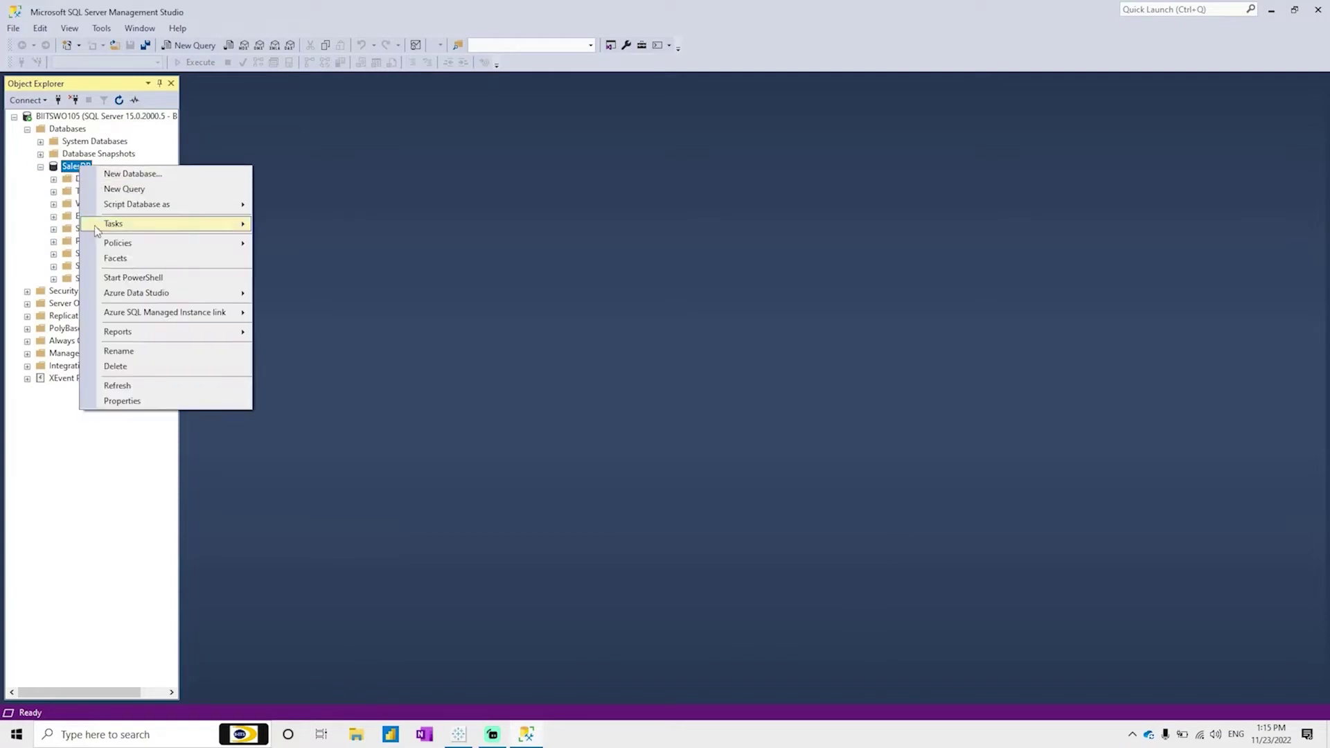
pyautogui.moveTo(167, 227)
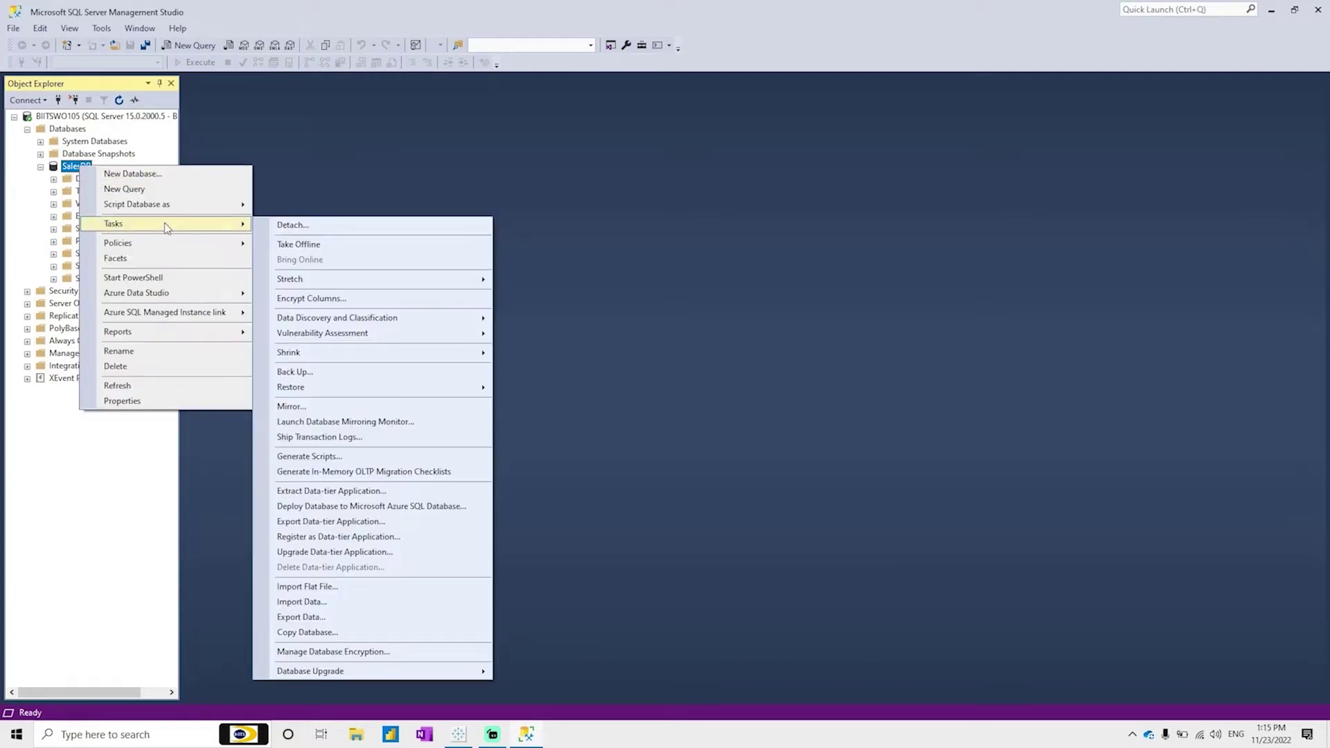
pyautogui.click(298, 602)
pyautogui.click(367, 229)
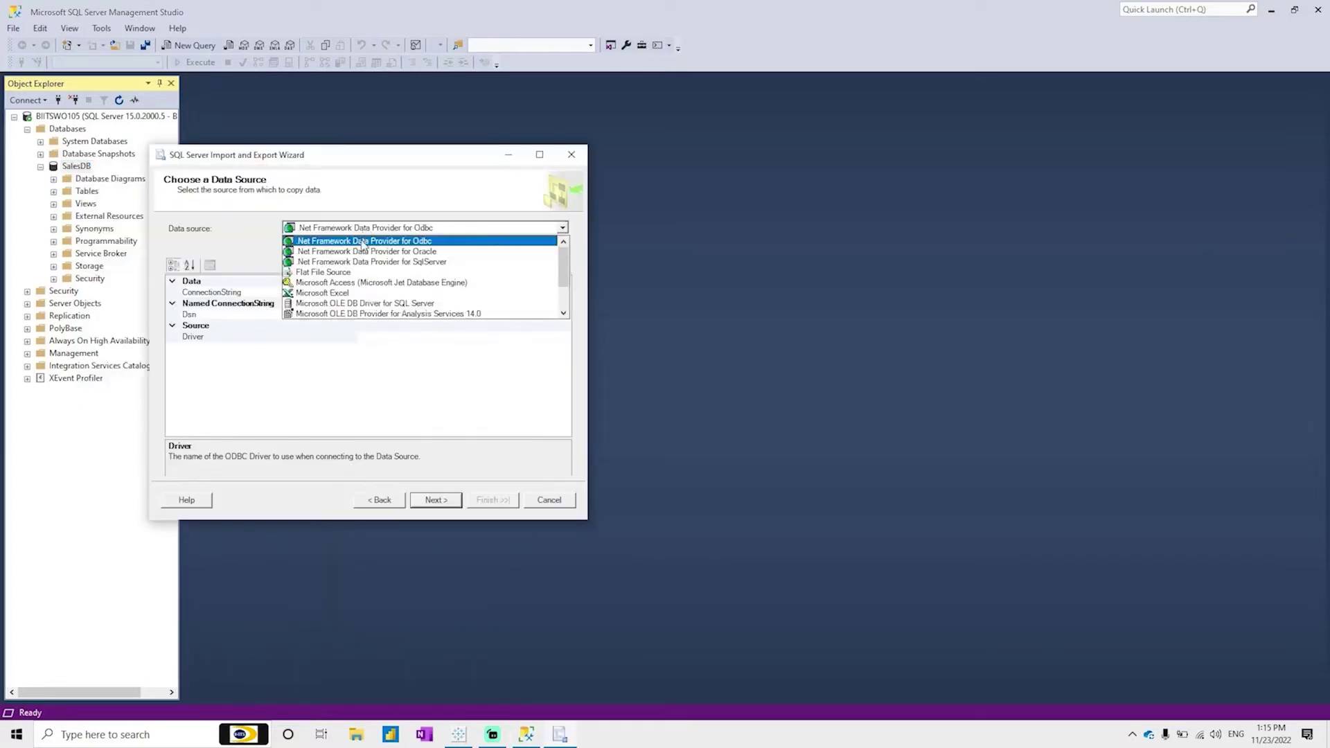
pyautogui.click(346, 293)
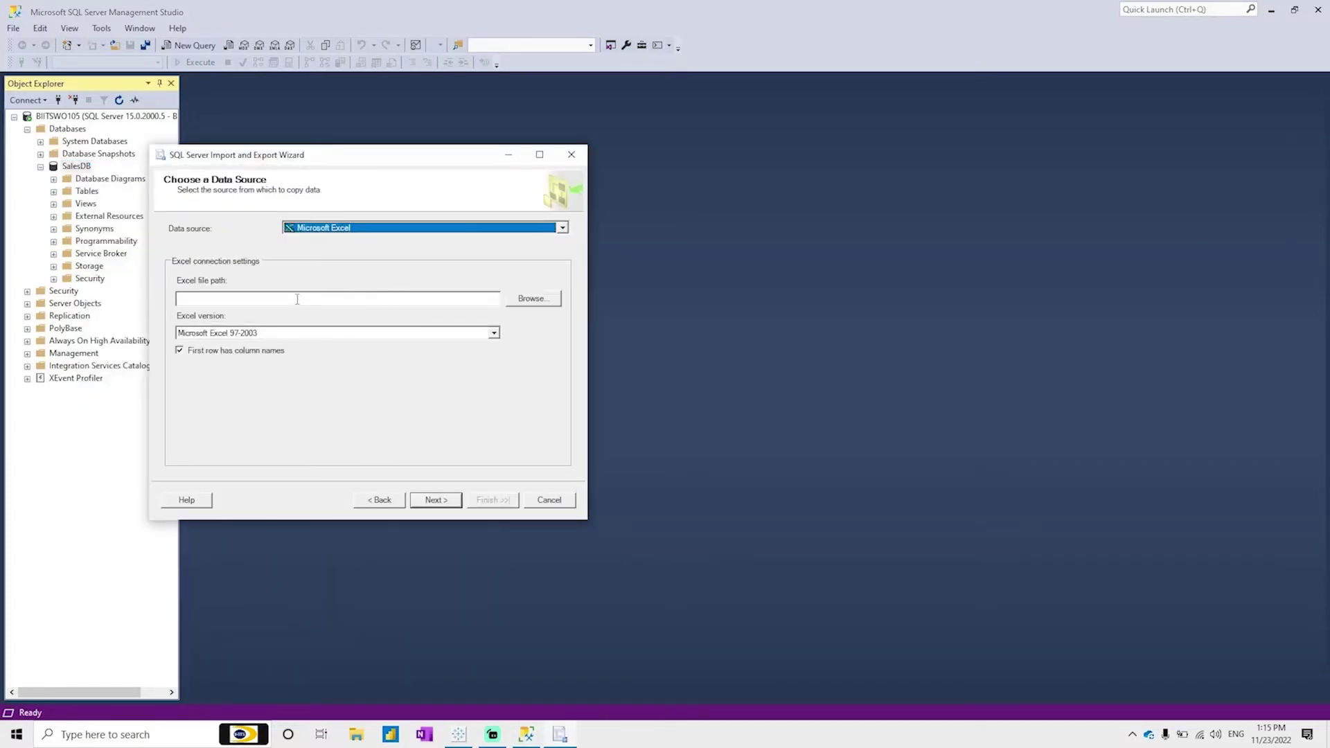
# Select the Sample - Superstore workbook as the Excel source file, with the first row as column names, and continue.
pyautogui.click(523, 302)
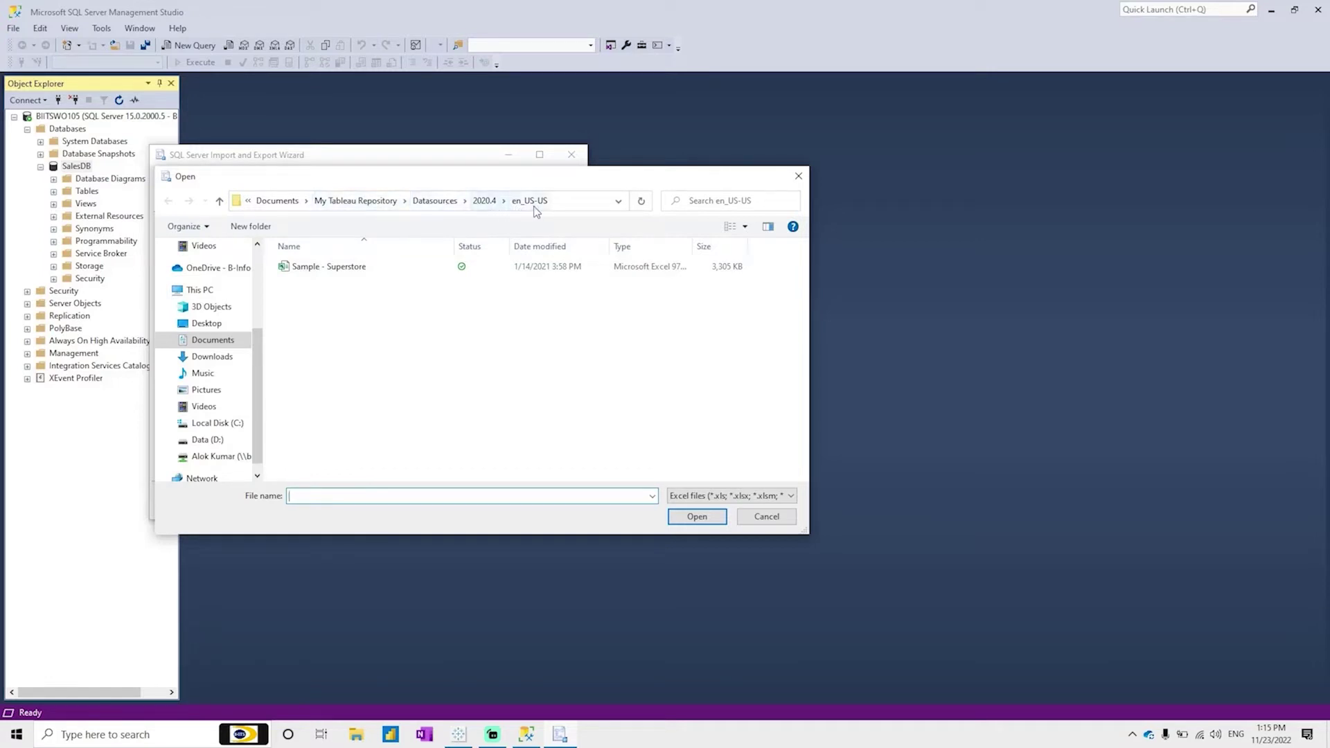
pyautogui.click(324, 268)
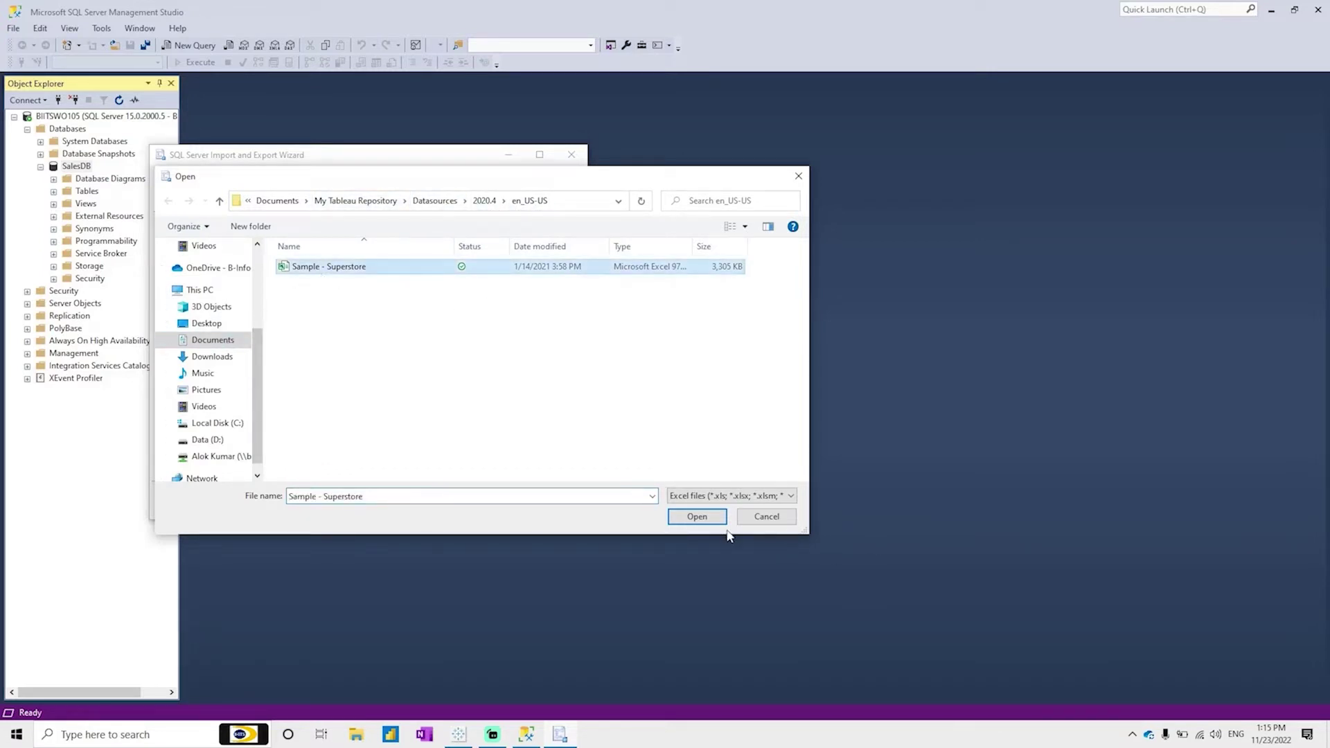
pyautogui.click(695, 517)
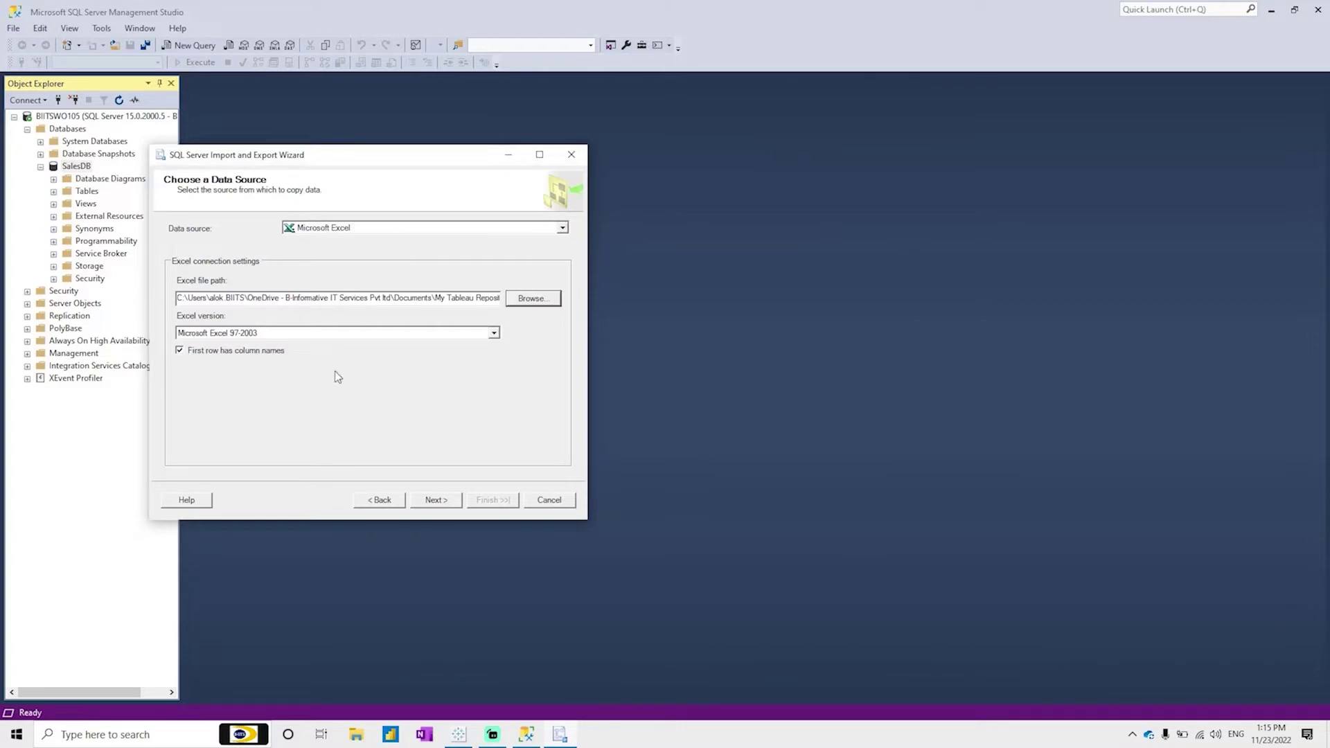
pyautogui.click(182, 352)
pyautogui.click(181, 350)
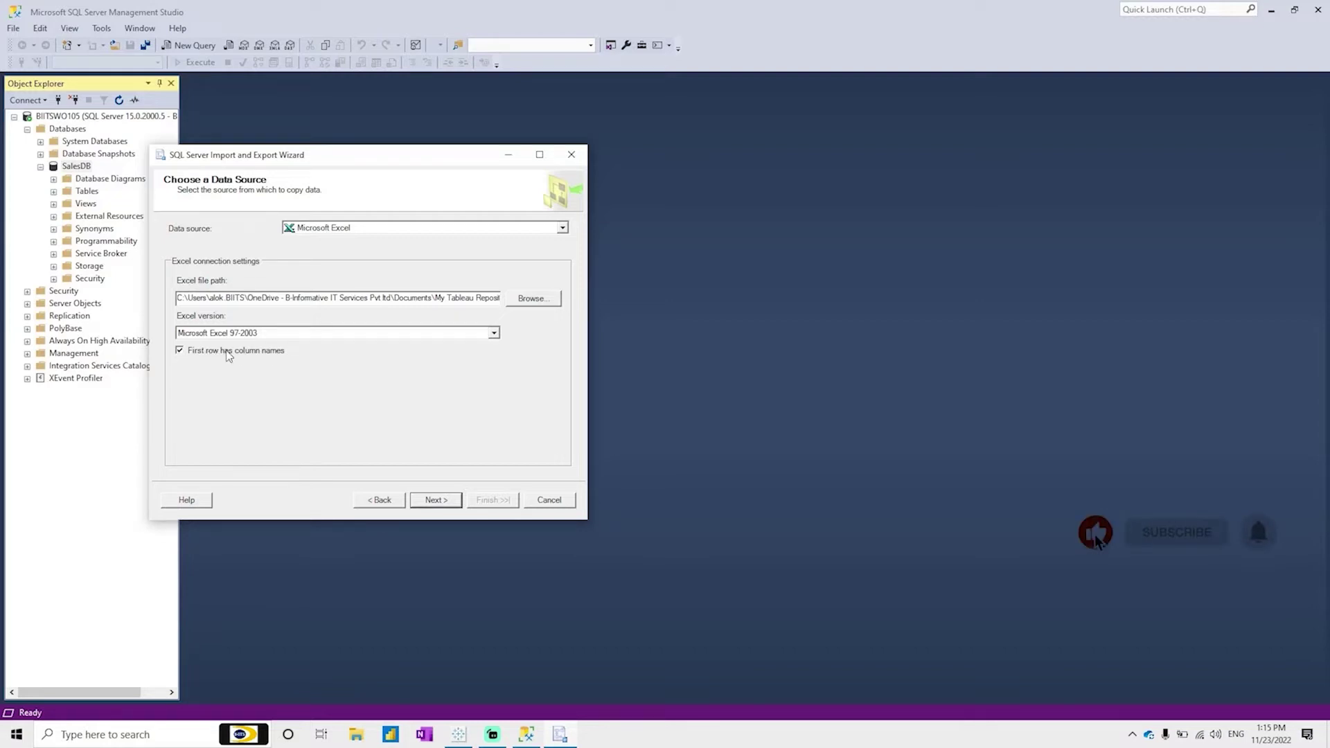
pyautogui.click(435, 500)
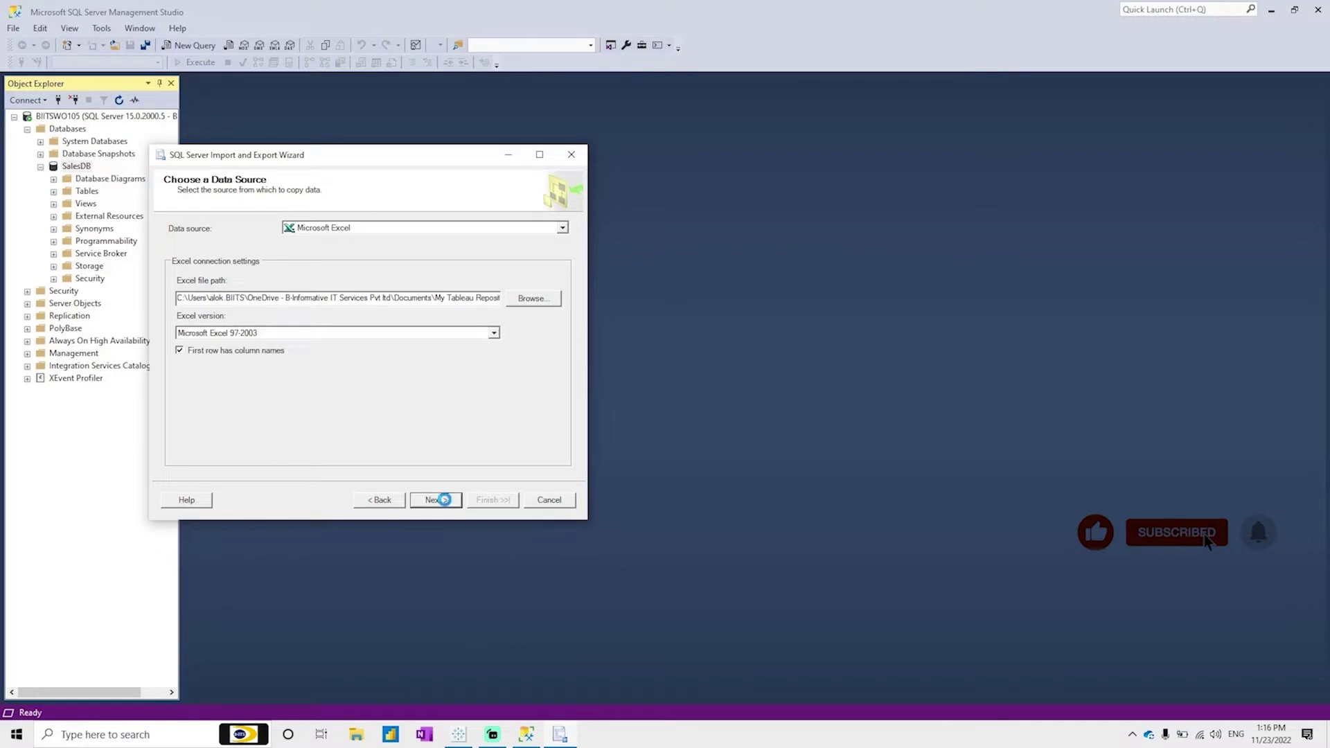
# Set the import destination to Microsoft OLE DB Provider for SQL Server on server BIITSWO105 with Windows Authentication.
pyautogui.click(489, 228)
pyautogui.scroll(-2, 488, 278)
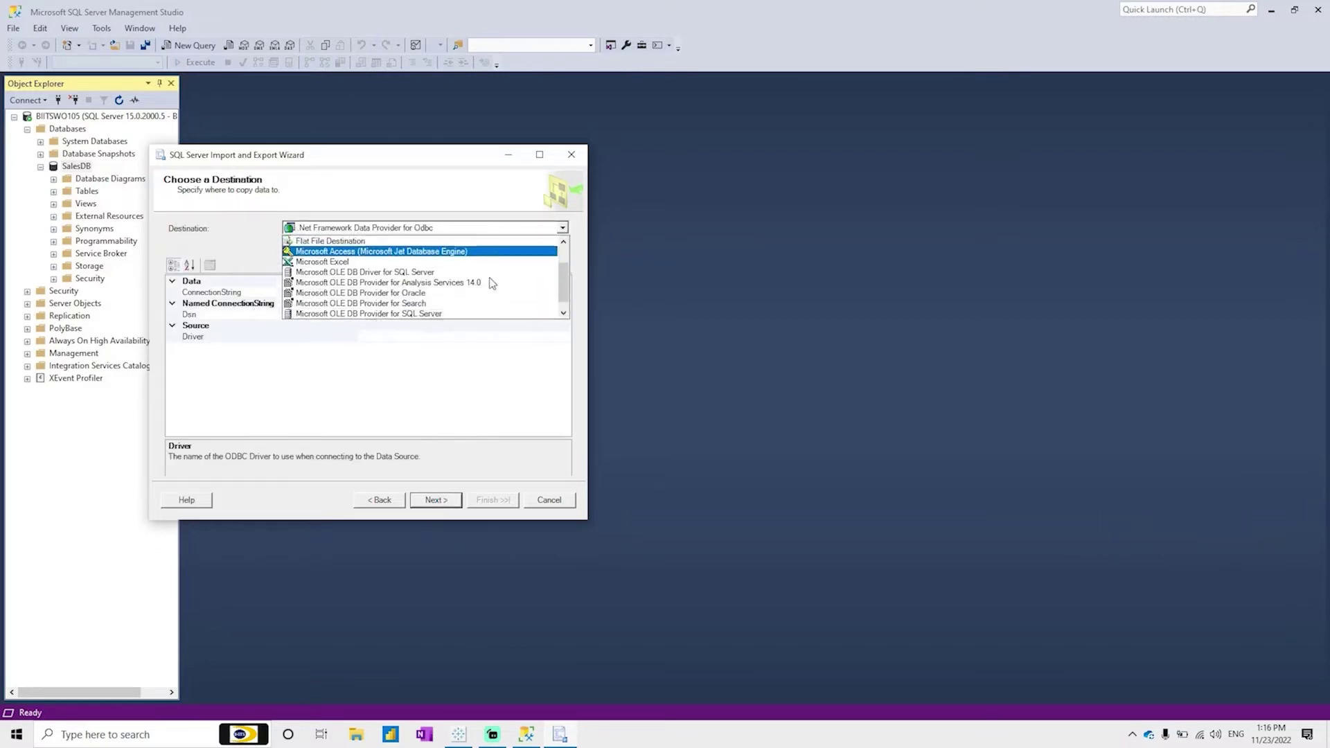
pyautogui.click(440, 305)
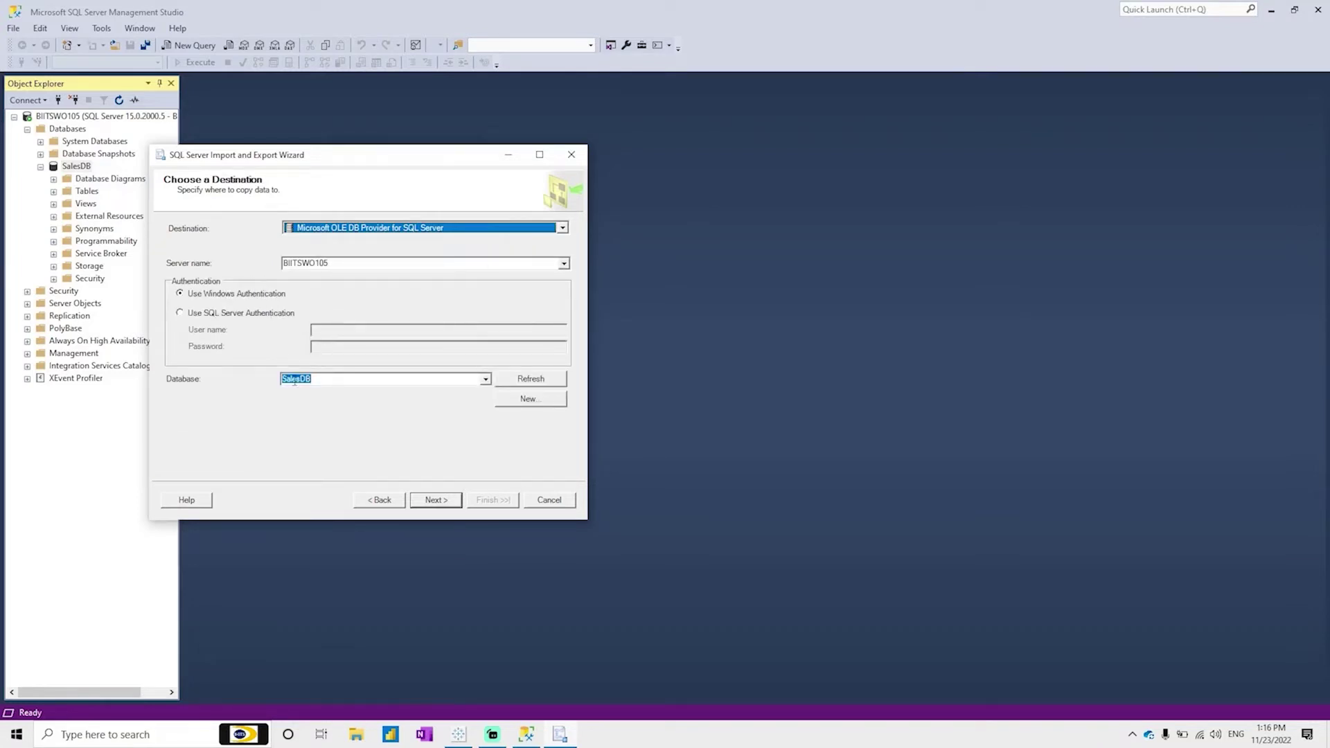
pyautogui.click(362, 266)
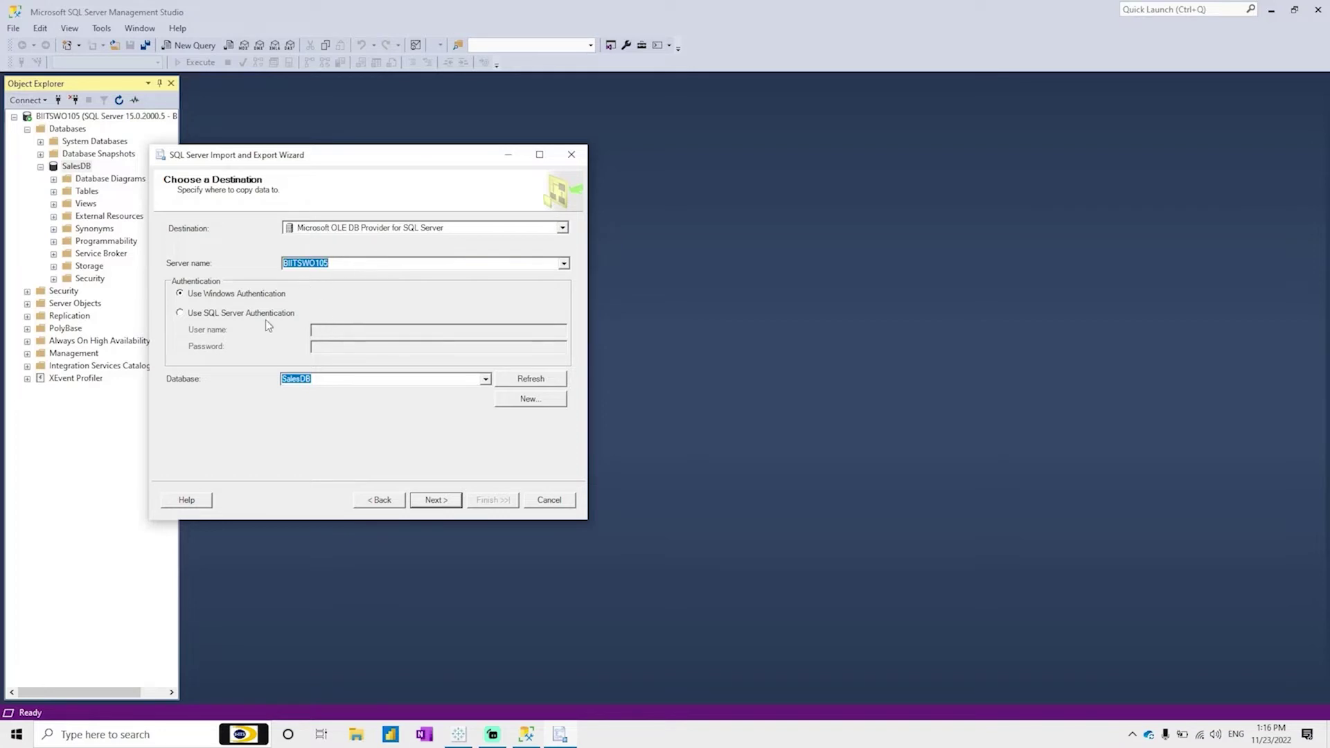
pyautogui.click(262, 298)
# Choose SalesDB as the destination database and continue.
pyautogui.click(315, 379)
pyautogui.click(485, 379)
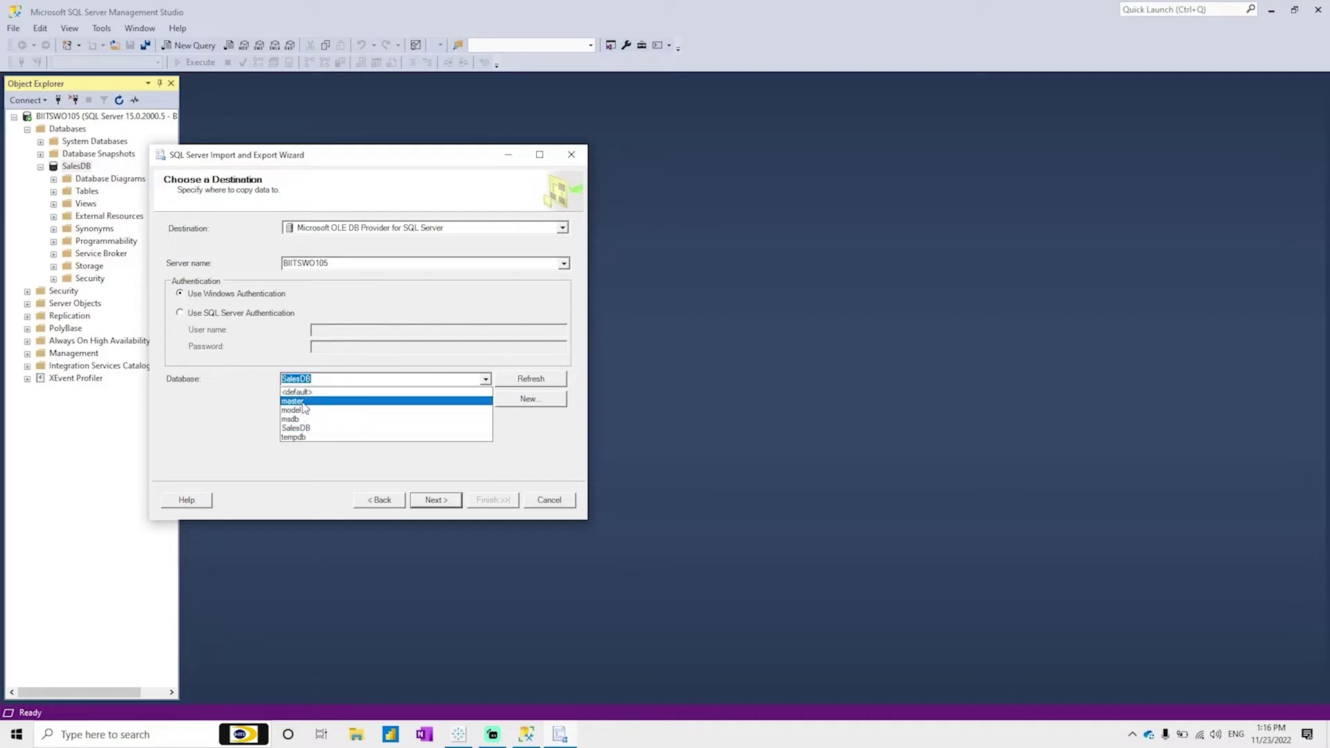
pyautogui.click(305, 401)
pyautogui.click(487, 384)
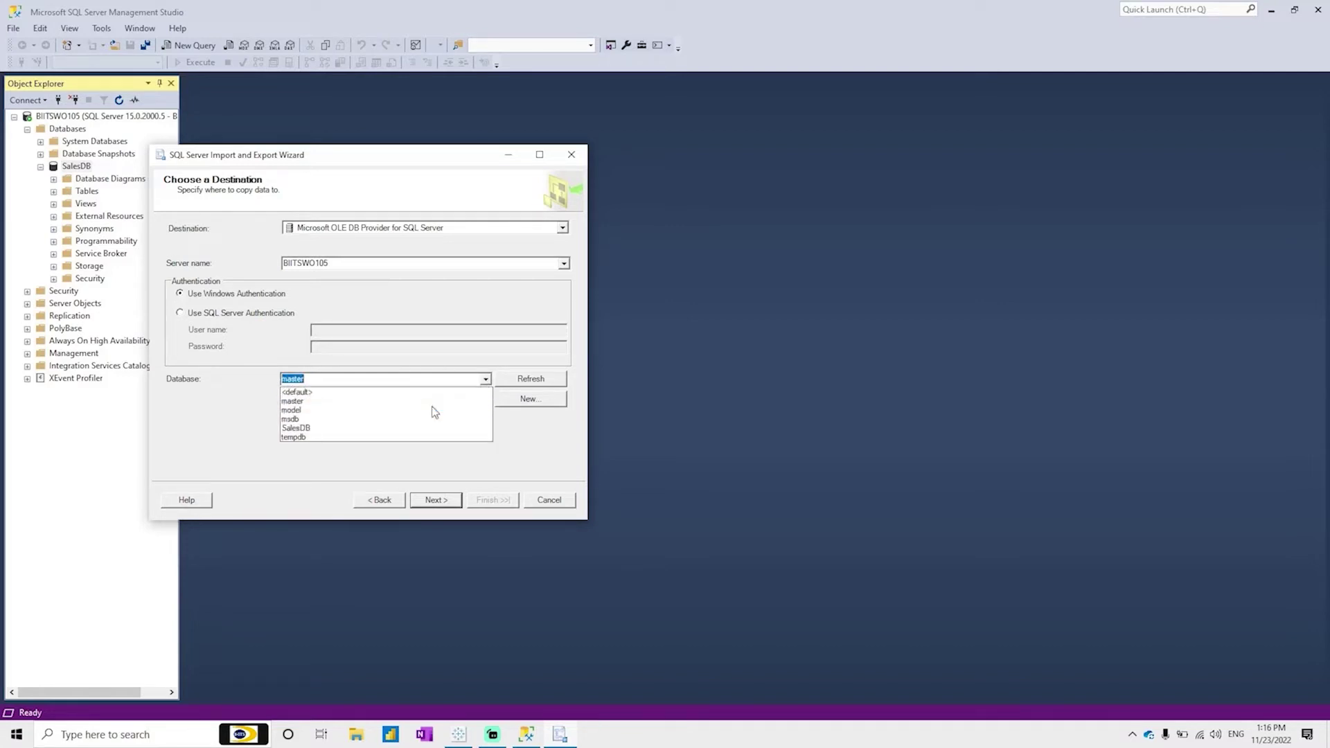
pyautogui.click(322, 430)
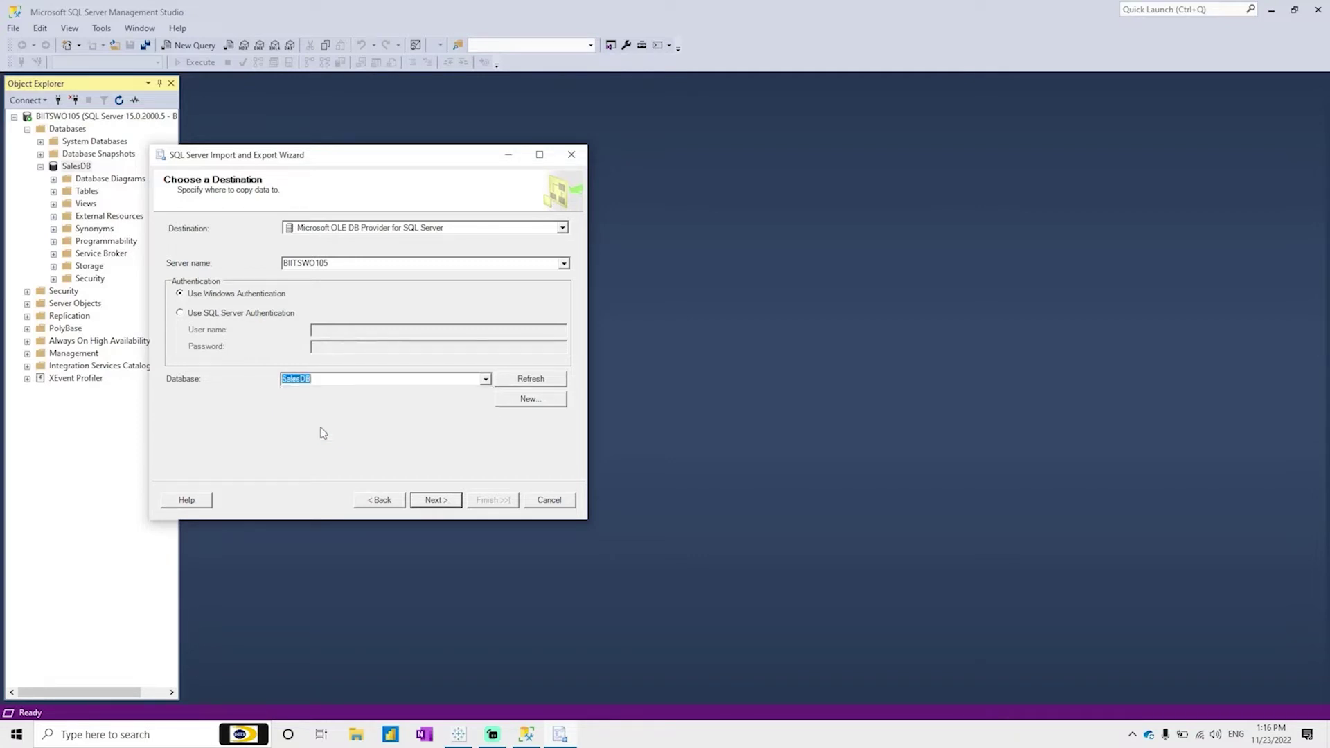
pyautogui.click(441, 499)
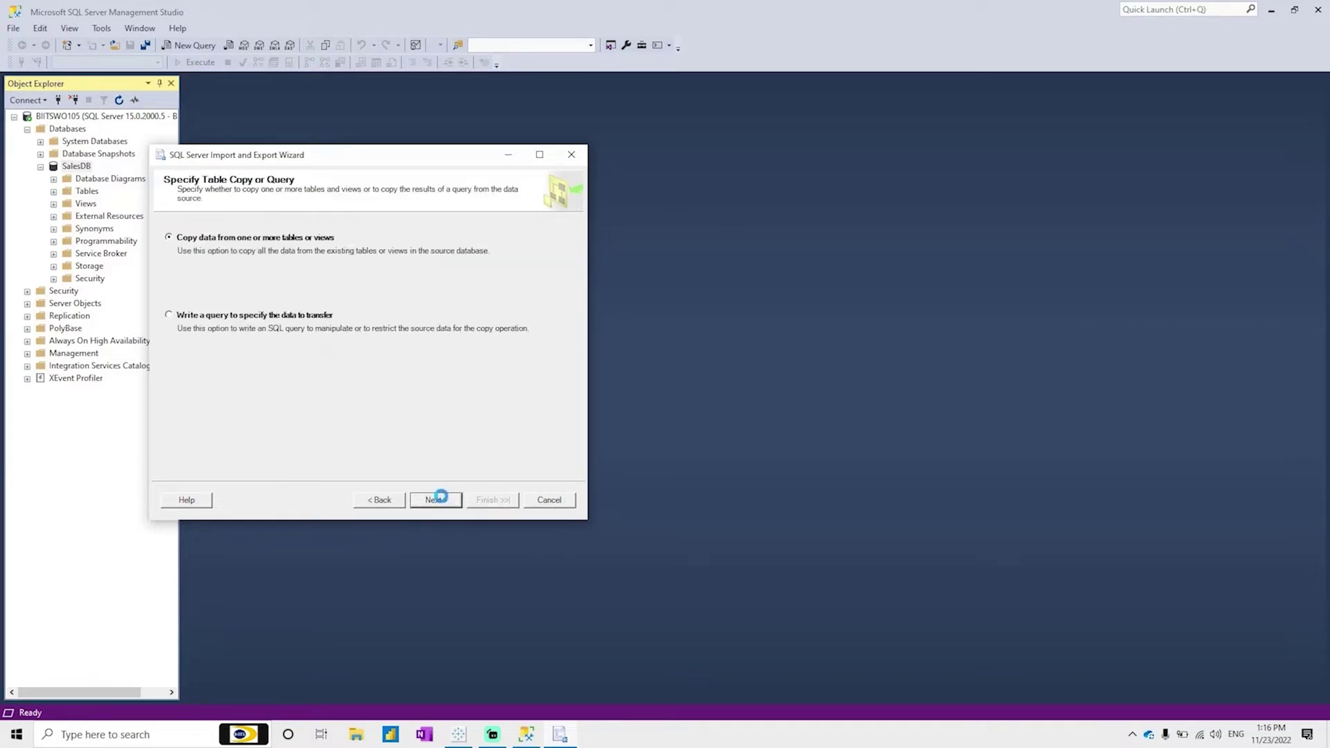
# Choose to copy data from tables or views, and select the Orders, People and Returns source tables.
pyautogui.click(441, 502)
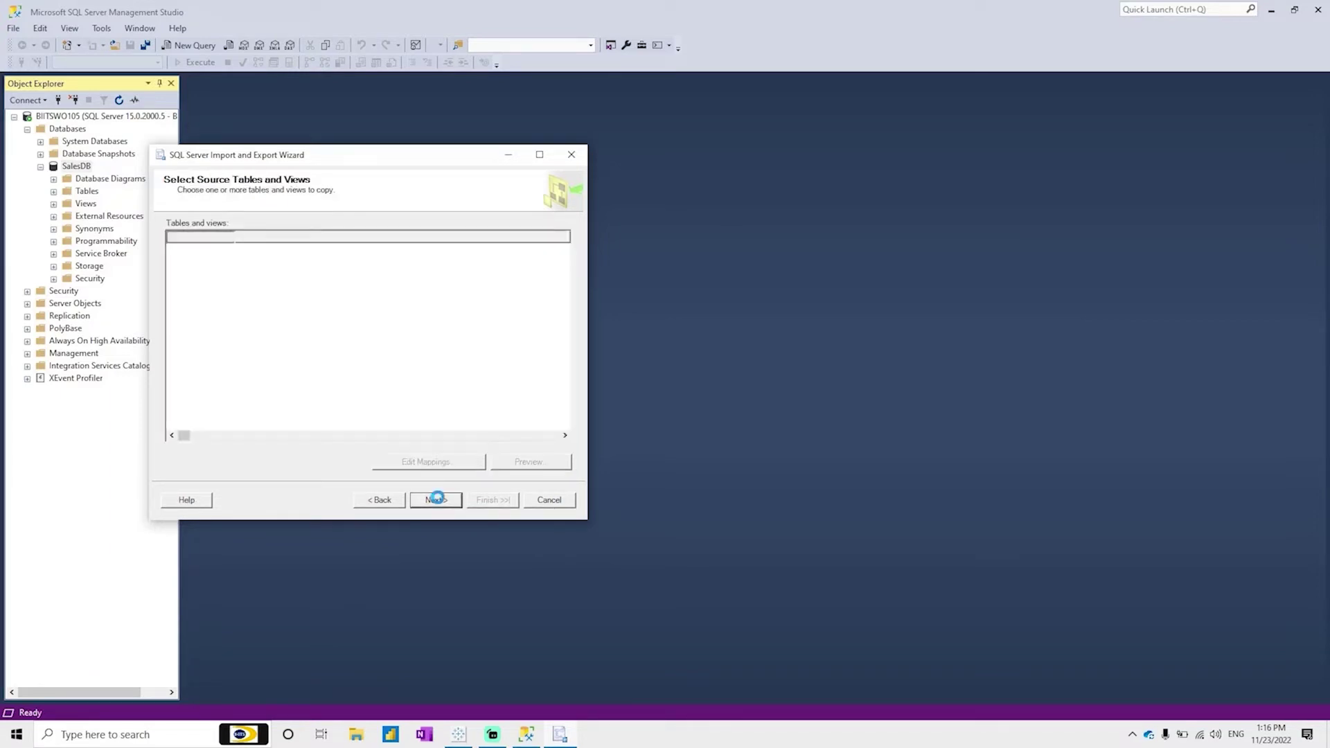
pyautogui.click(171, 250)
pyautogui.click(171, 276)
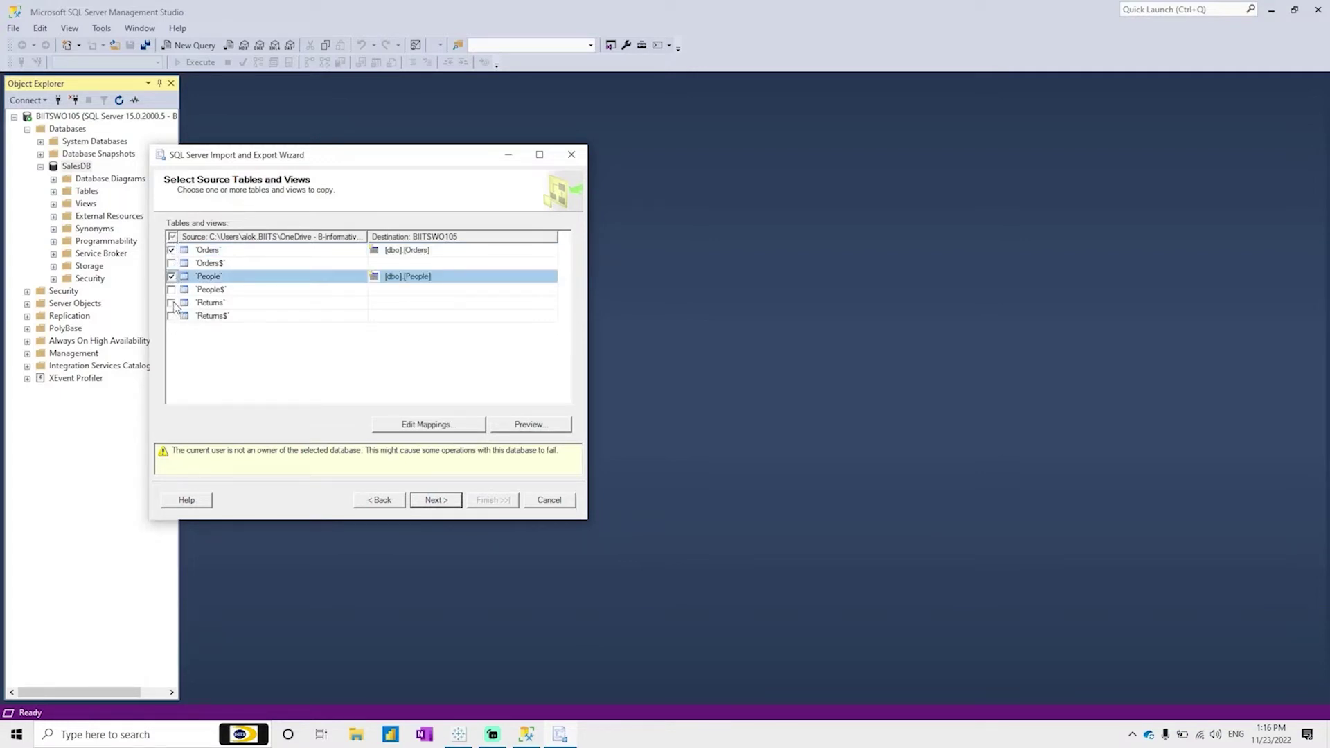
pyautogui.click(171, 303)
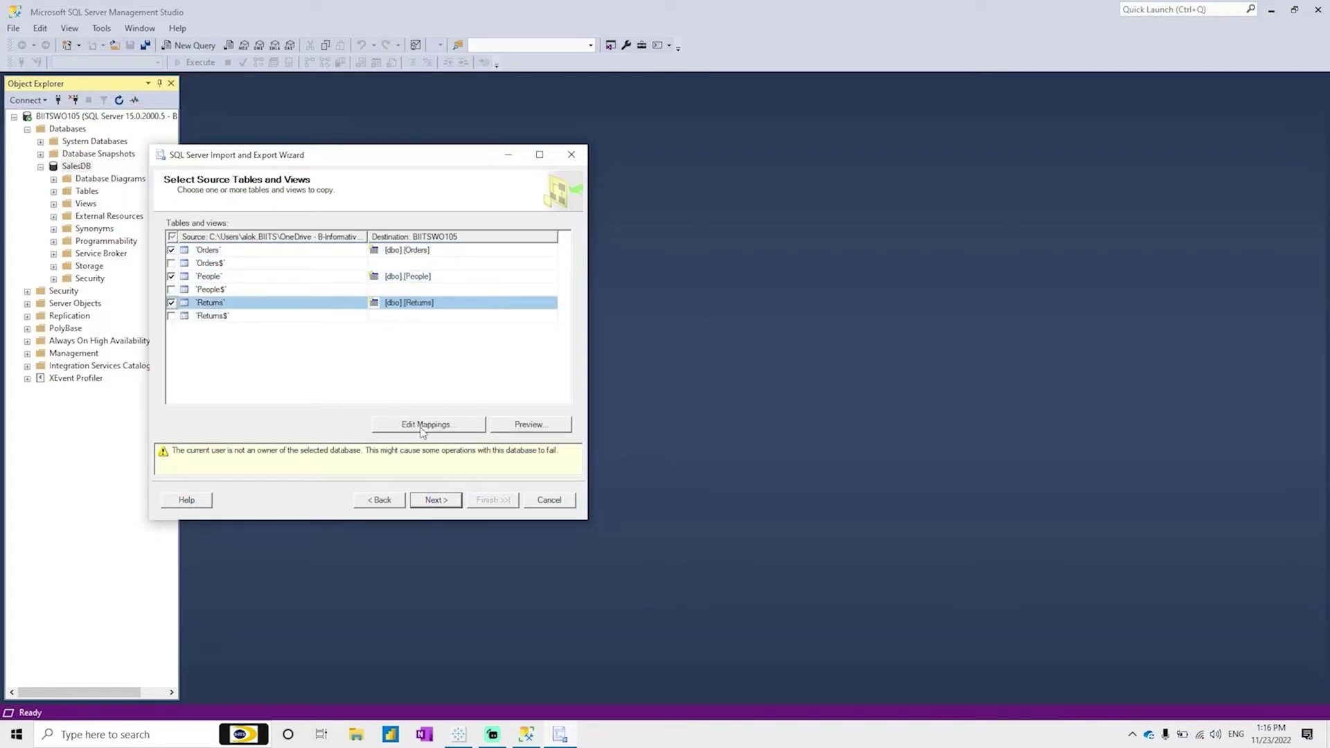
# Preview the Returns source data and examine its column mappings and CREATE TABLE statement, leaving both unedited.
pyautogui.click(530, 425)
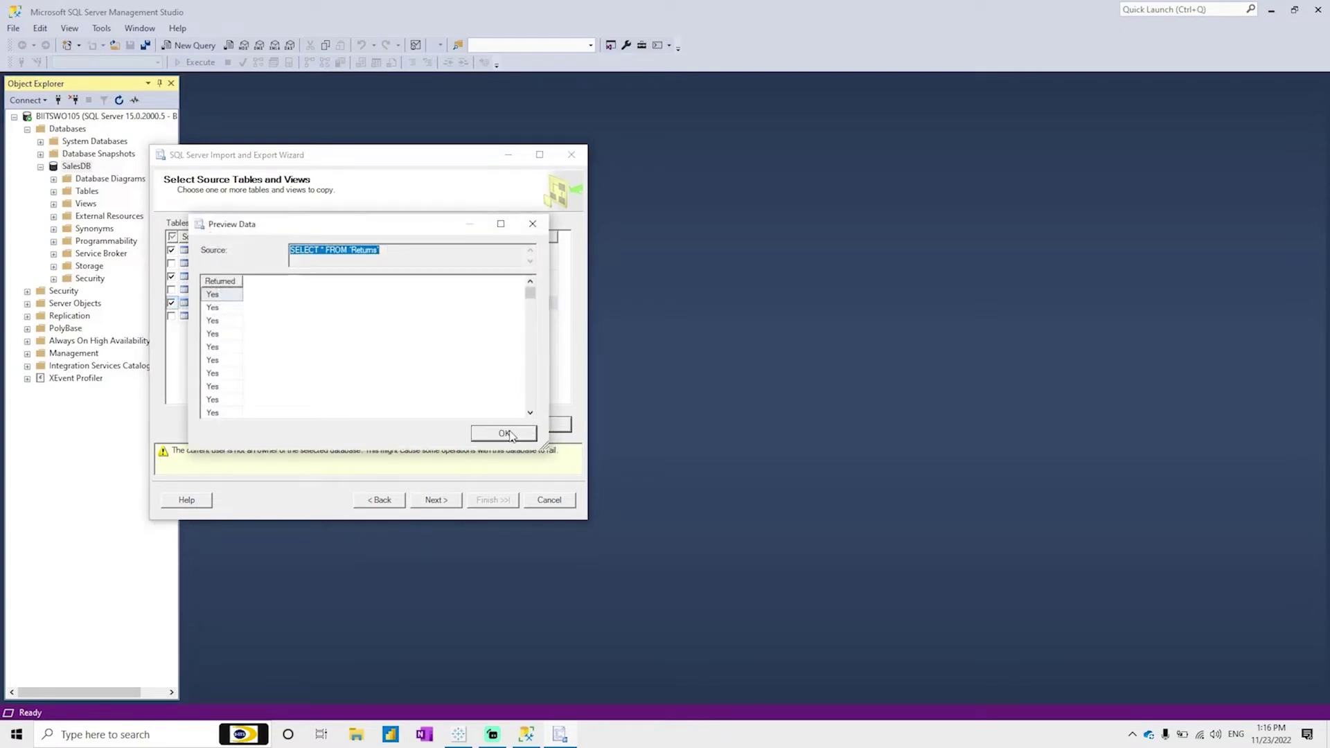
pyautogui.click(508, 435)
pyautogui.click(441, 425)
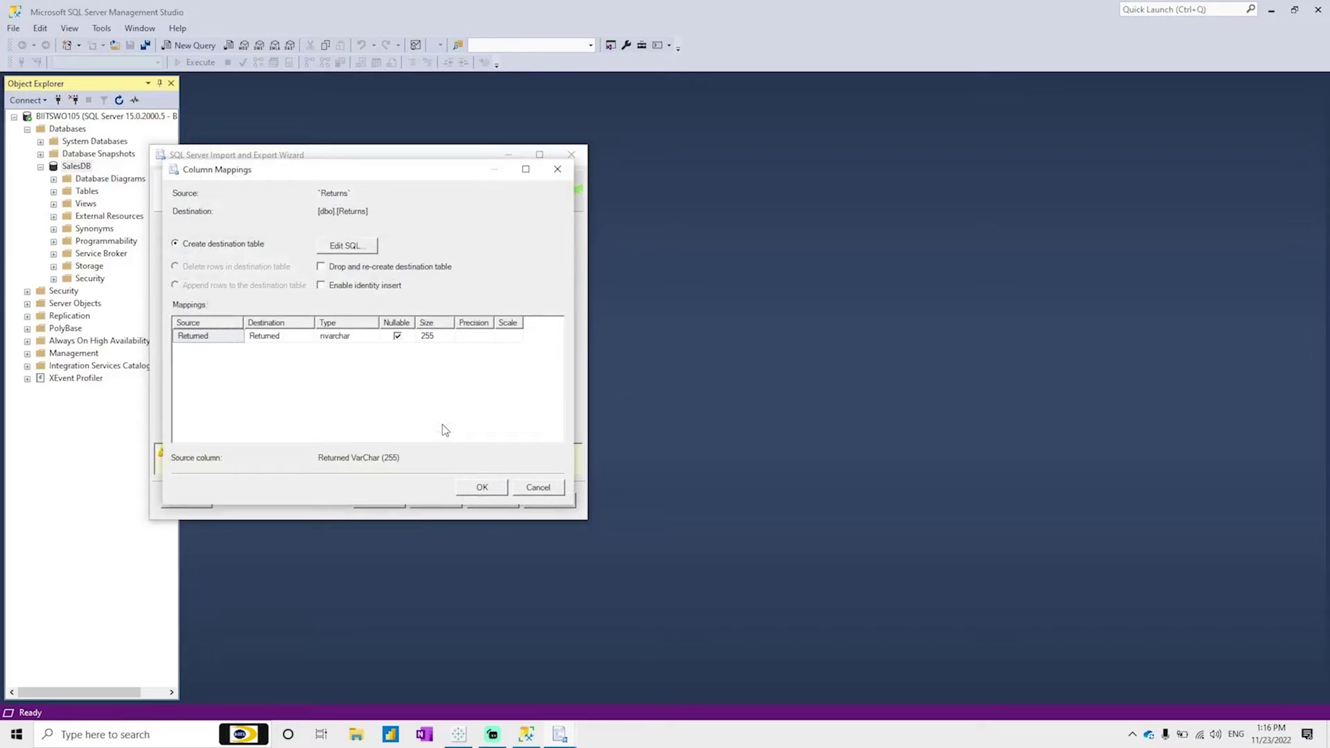
pyautogui.click(346, 245)
pyautogui.click(291, 323)
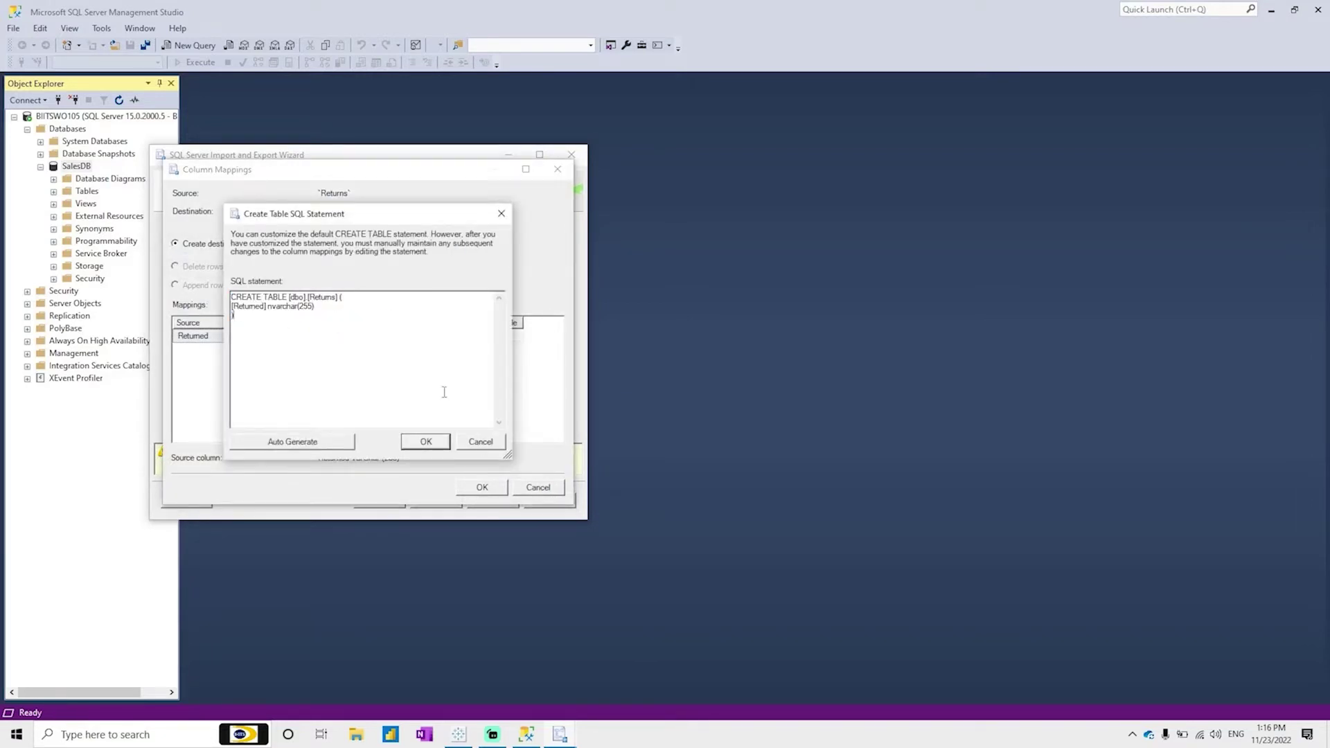
pyautogui.click(481, 442)
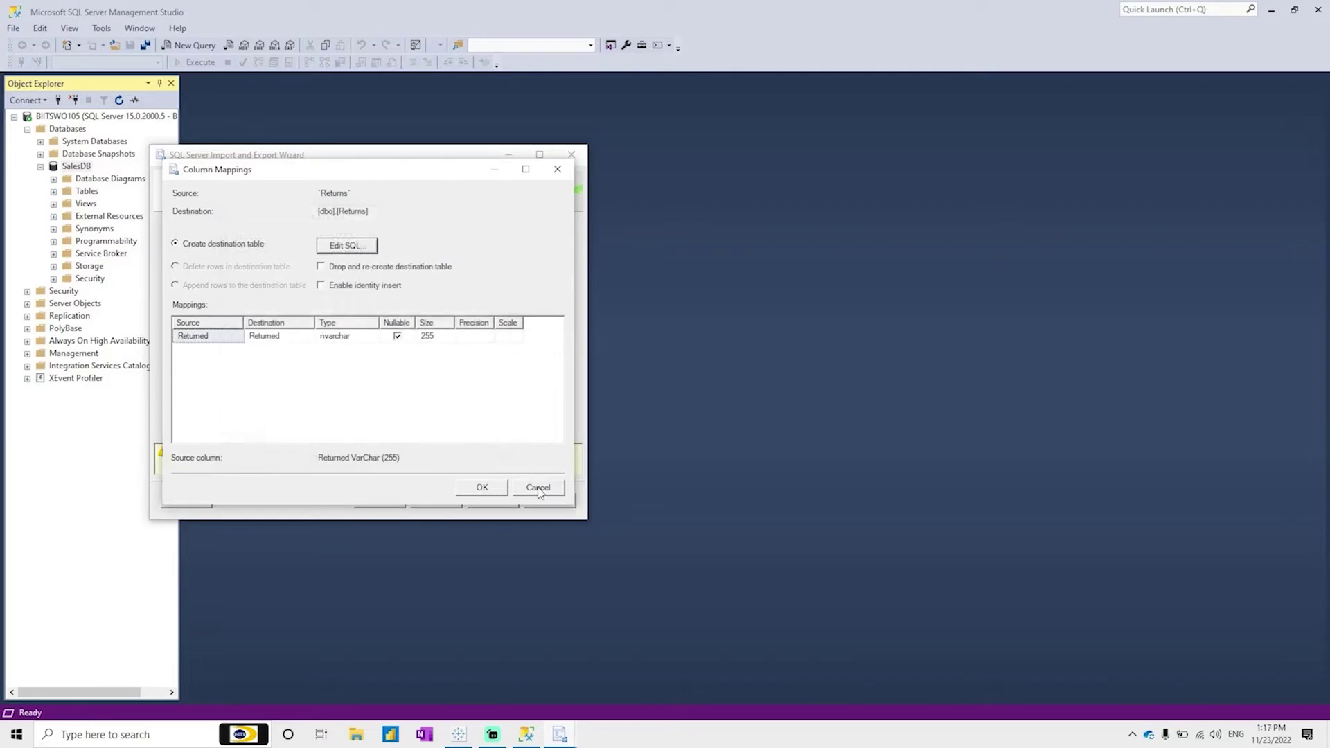
pyautogui.click(538, 489)
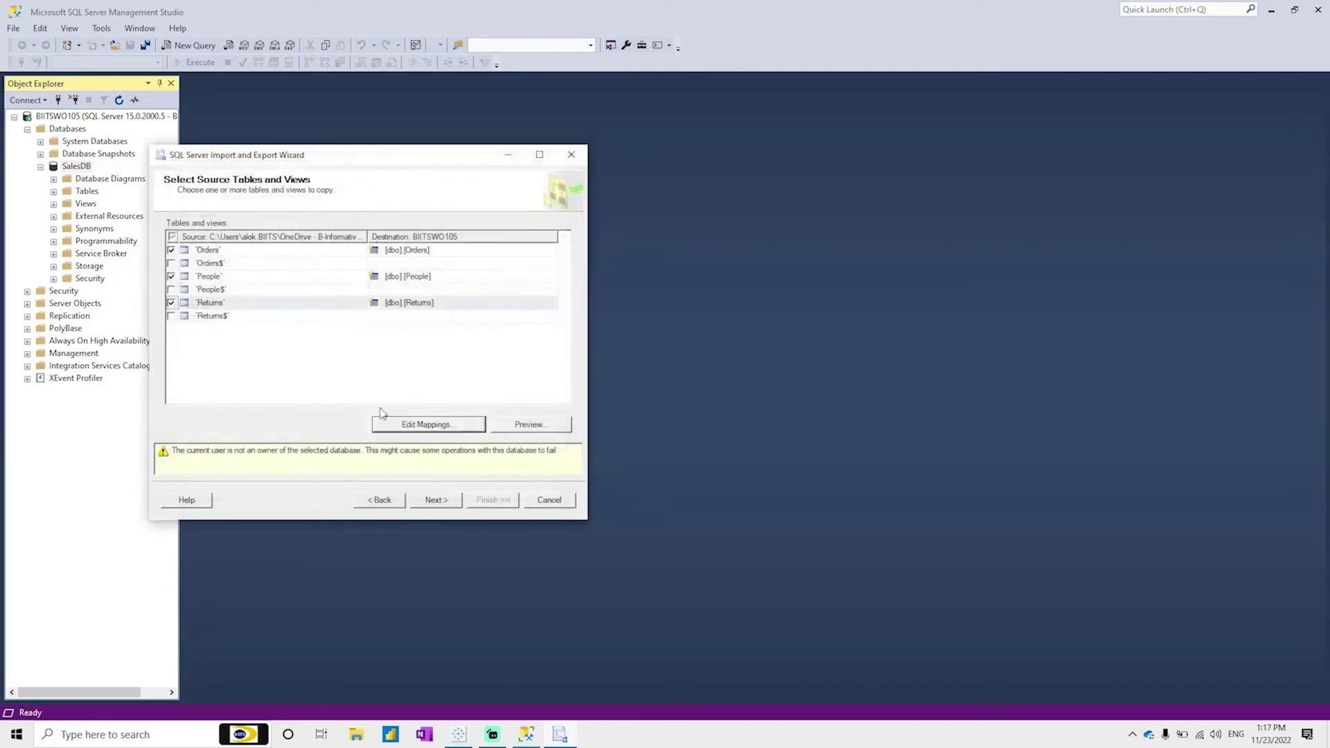
# Remove Orders and Returns from the source tables to import, keep People selected, and preview the People and Returns data.
pyautogui.click(172, 251)
pyautogui.click(171, 277)
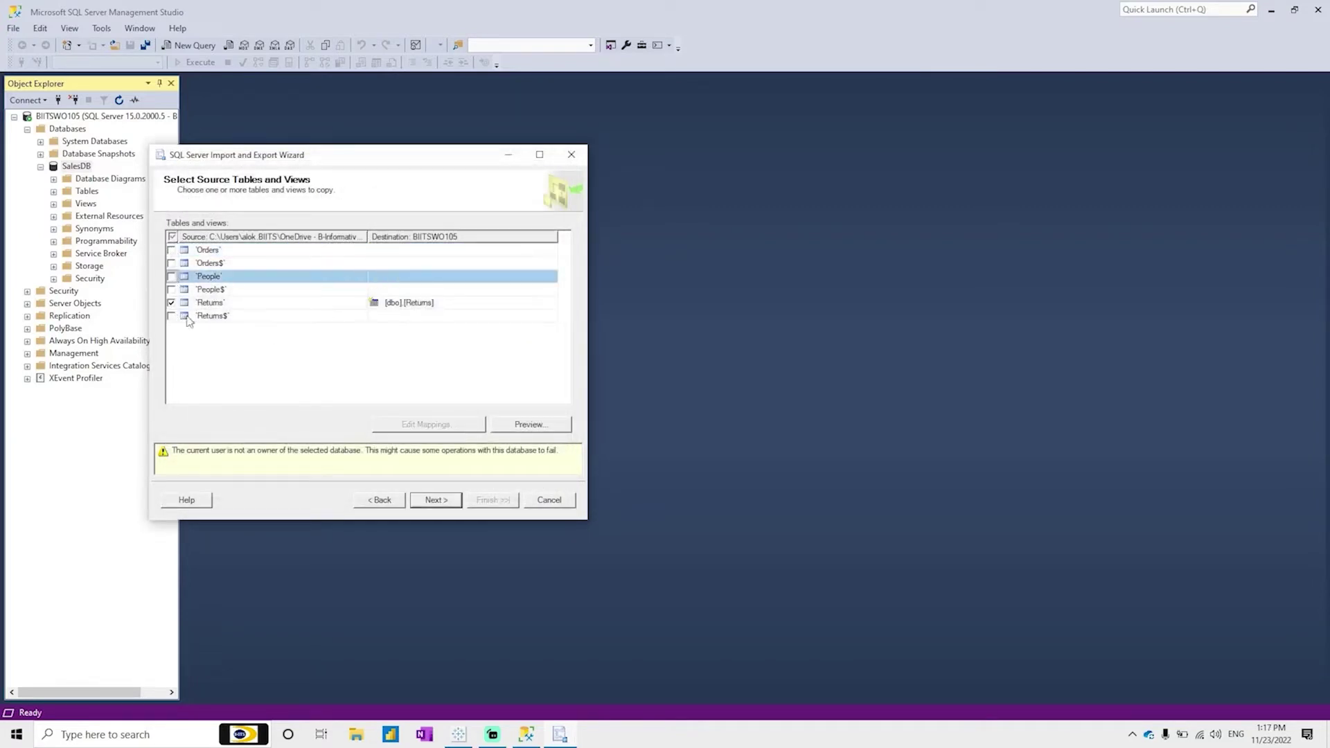
pyautogui.click(530, 424)
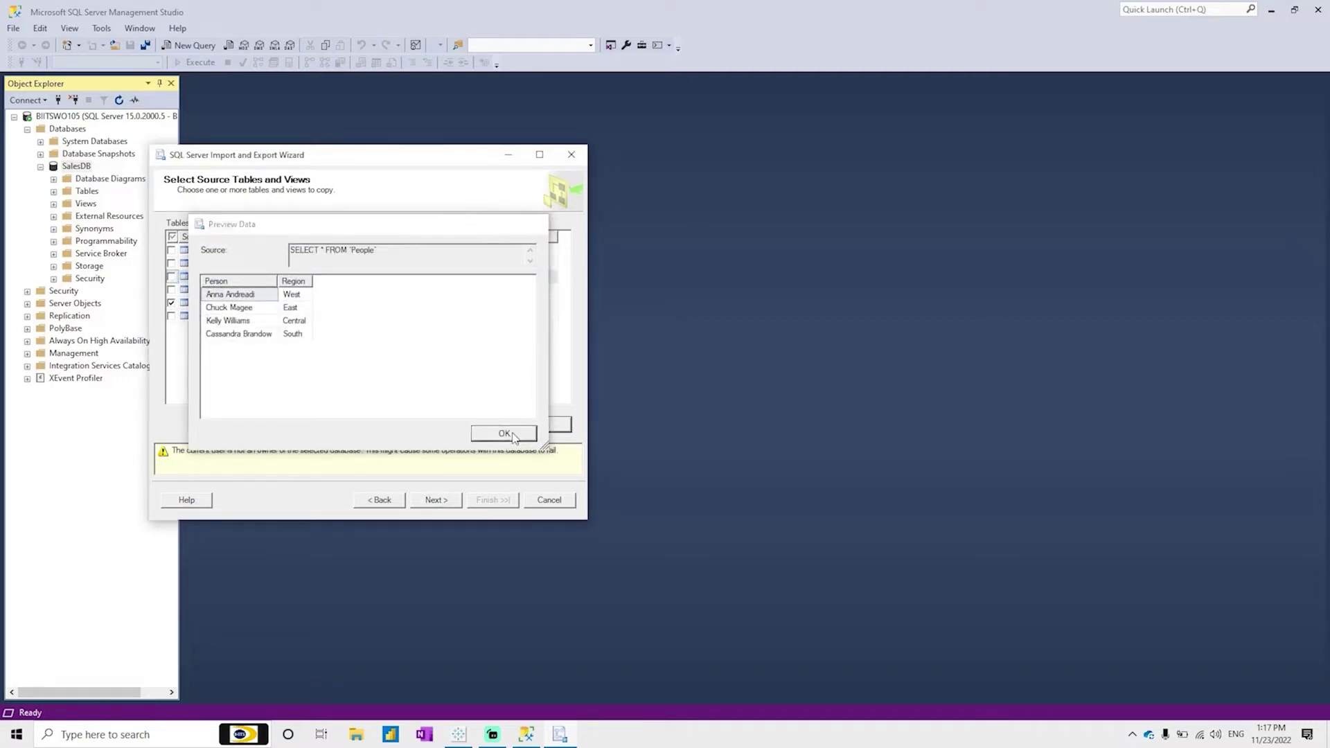
pyautogui.click(505, 434)
pyautogui.click(171, 276)
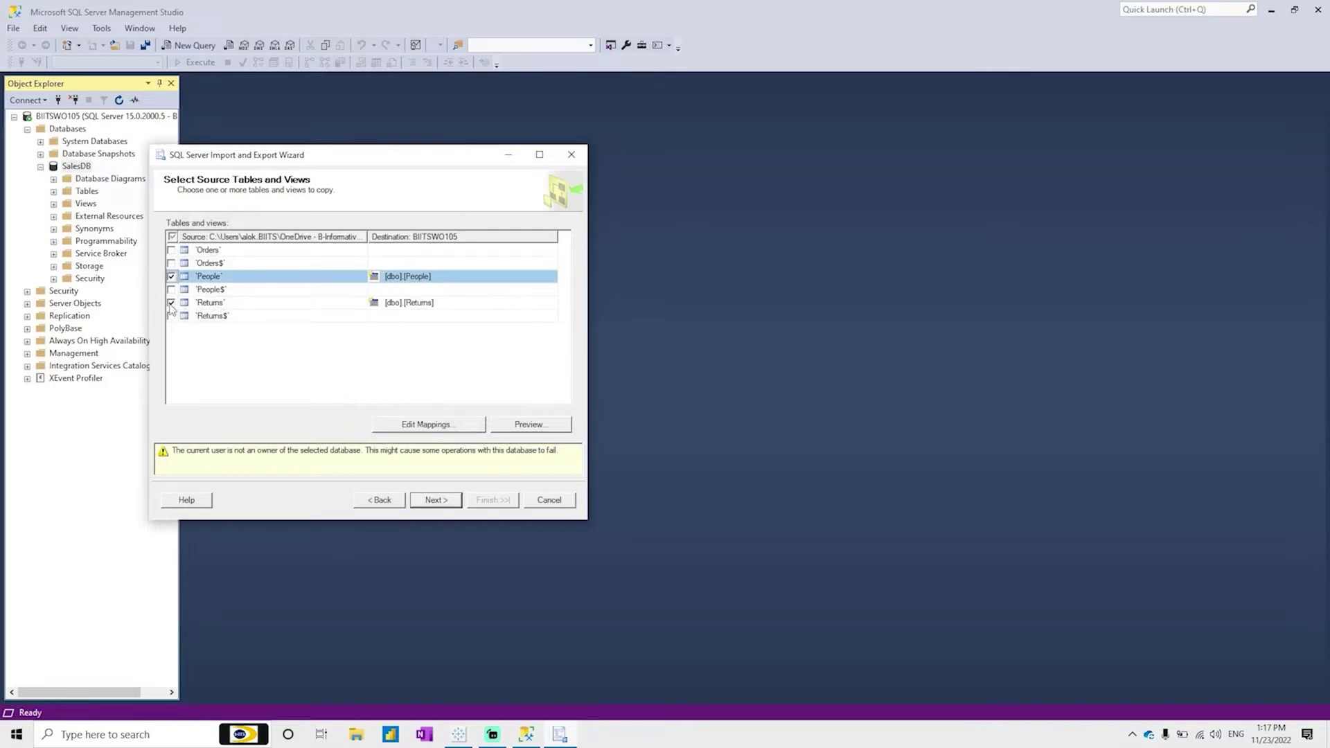
pyautogui.click(171, 305)
pyautogui.click(531, 424)
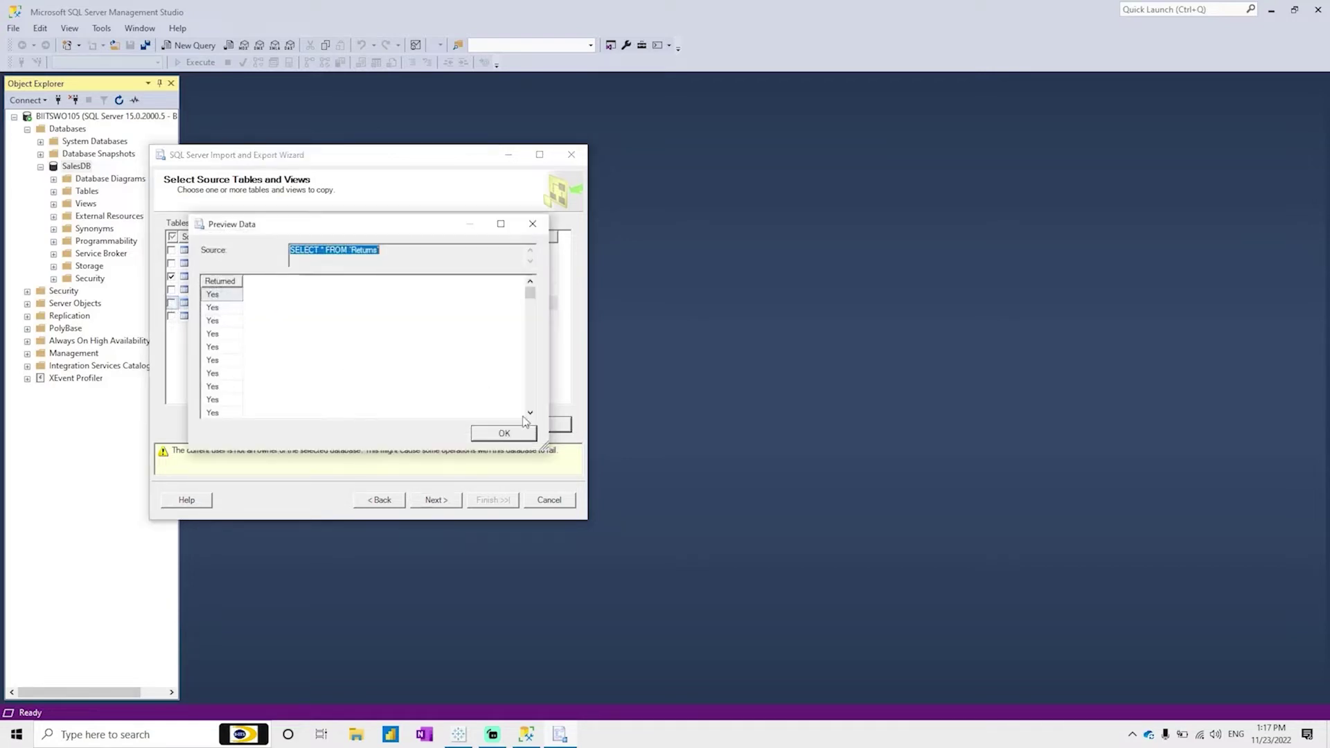
pyautogui.click(533, 224)
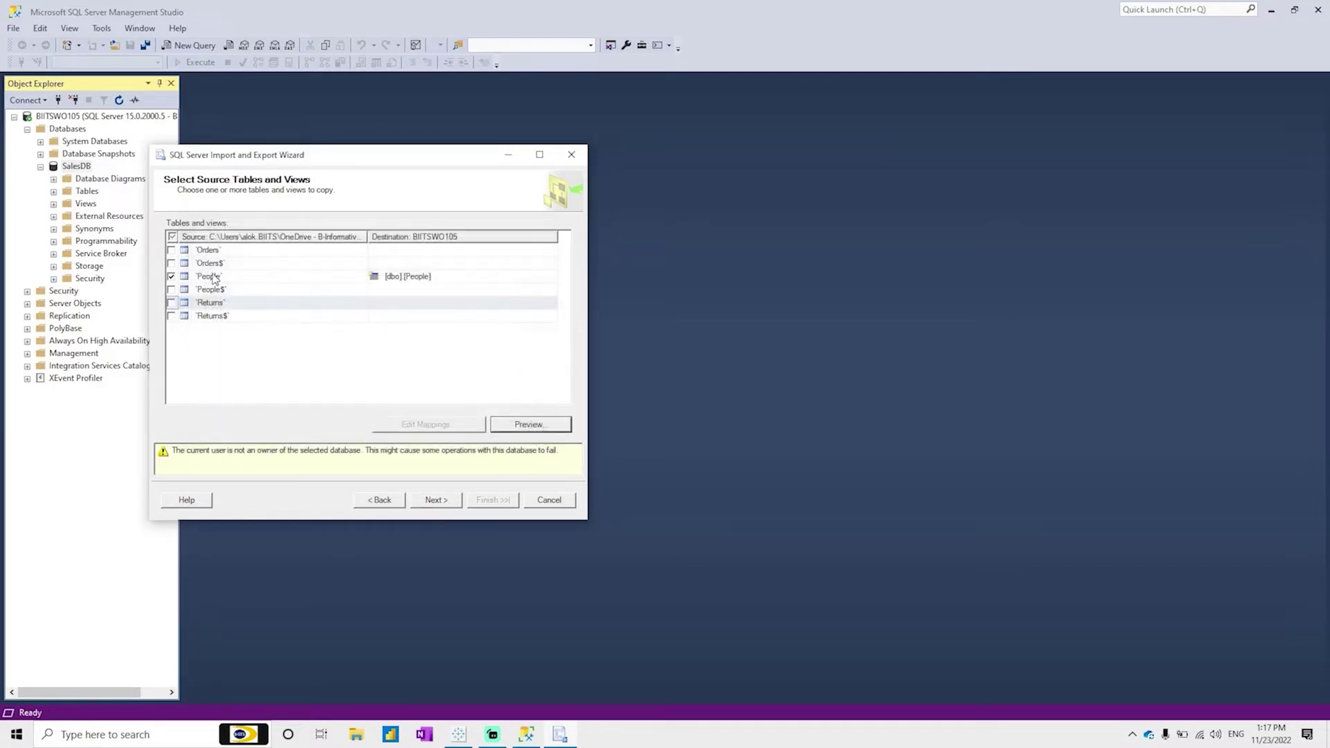
# Select Orders$ instead of People as the source table and preview the Orders data across its columns.
pyautogui.click(173, 256)
pyautogui.click(531, 424)
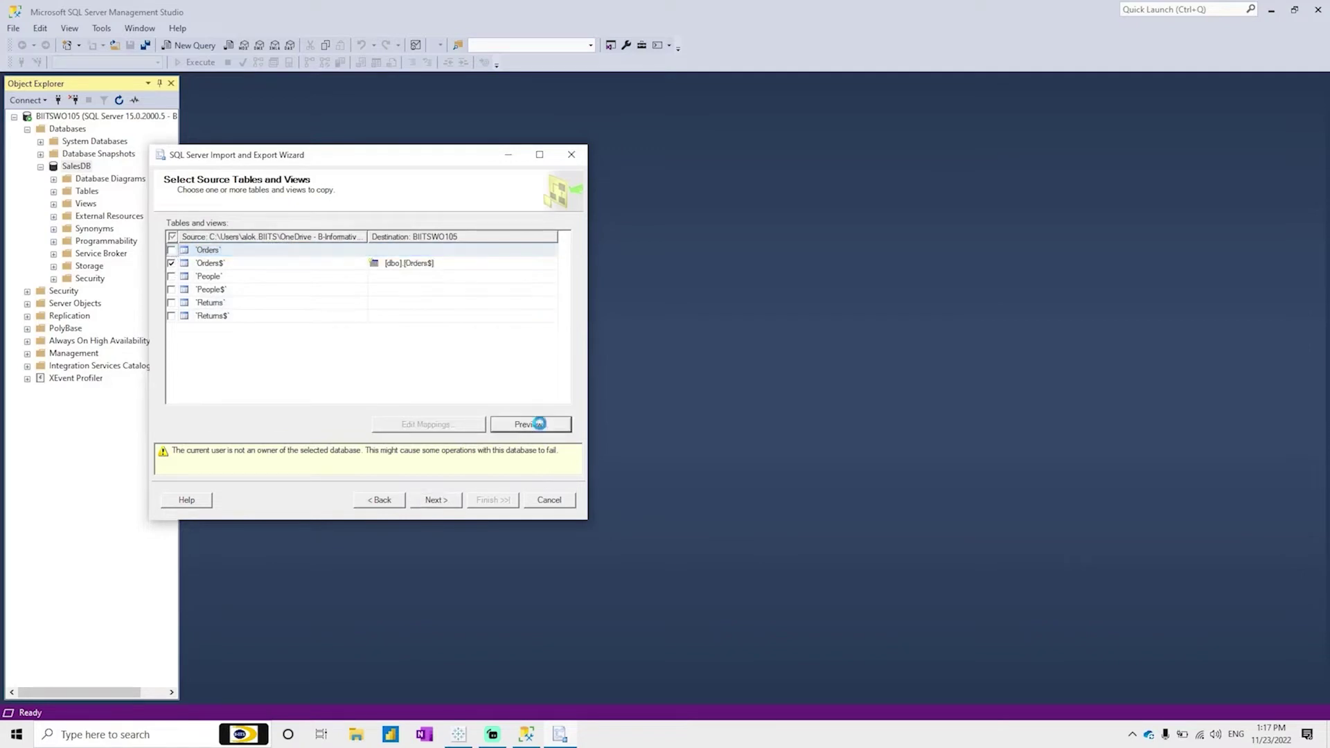
pyautogui.moveTo(276, 413); pyautogui.dragTo(518, 416)
pyautogui.click(489, 432)
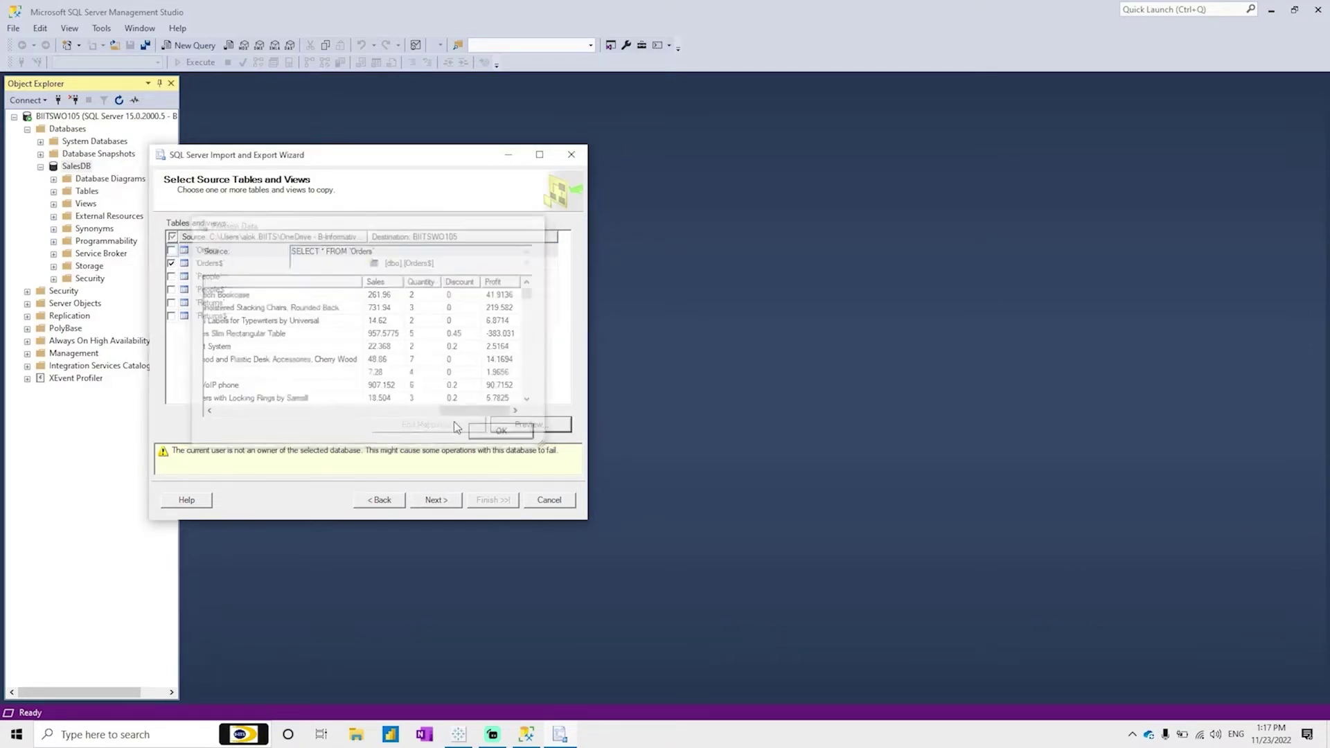
# Add the People$ and Returns$ source tables to the import and preview the data of each.
pyautogui.click(171, 290)
pyautogui.click(525, 424)
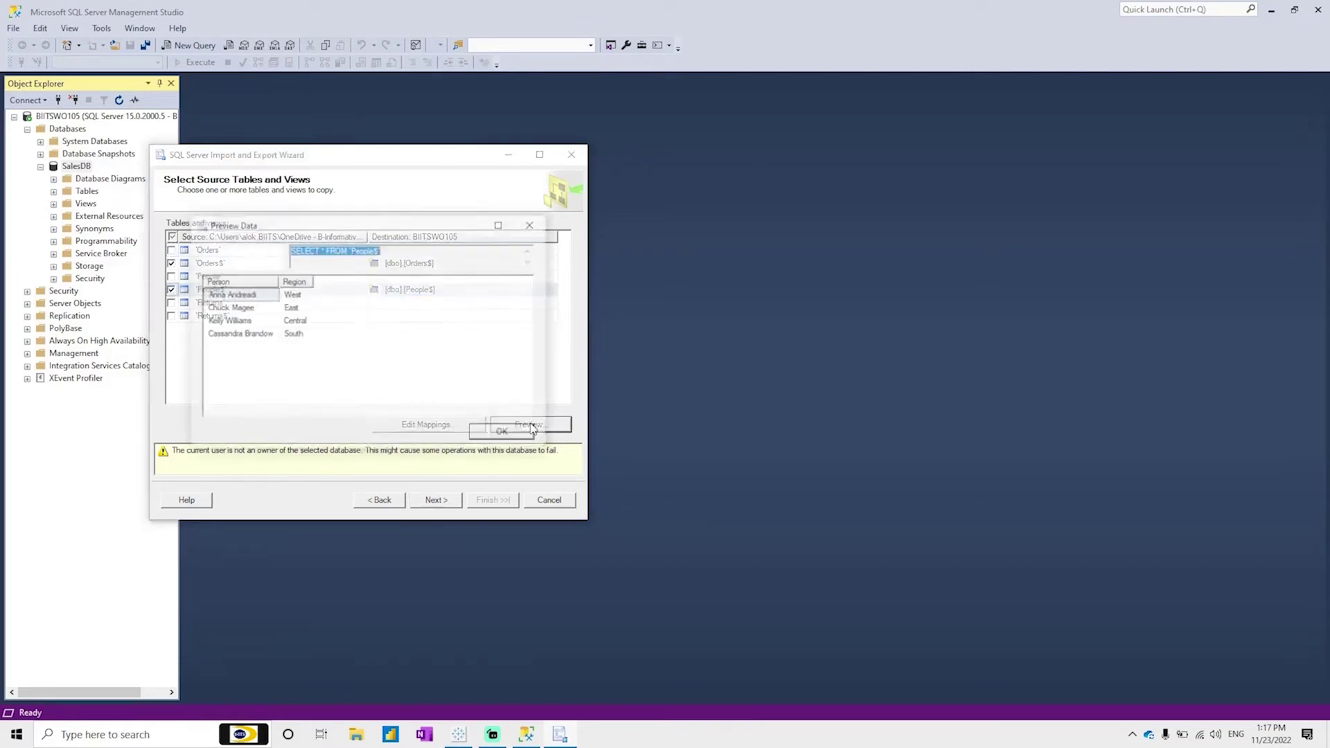
pyautogui.click(491, 433)
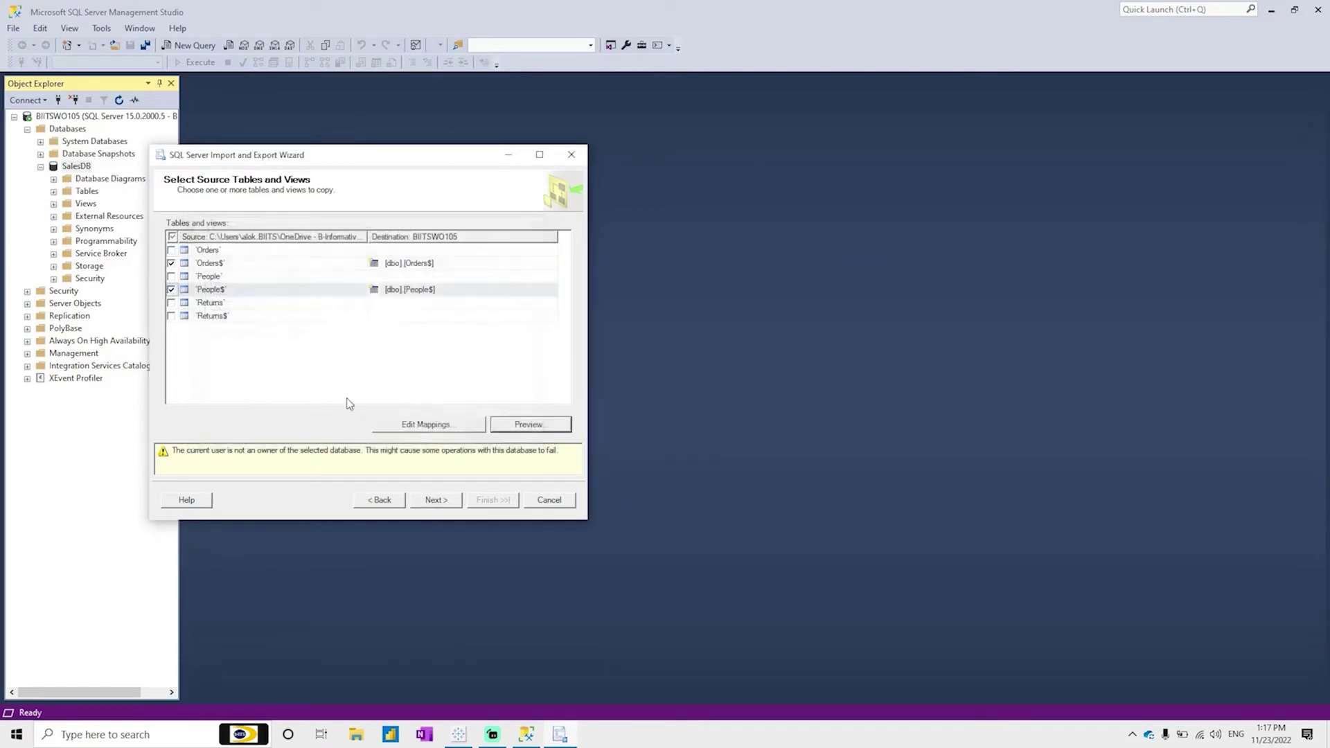
pyautogui.click(171, 316)
pyautogui.click(554, 430)
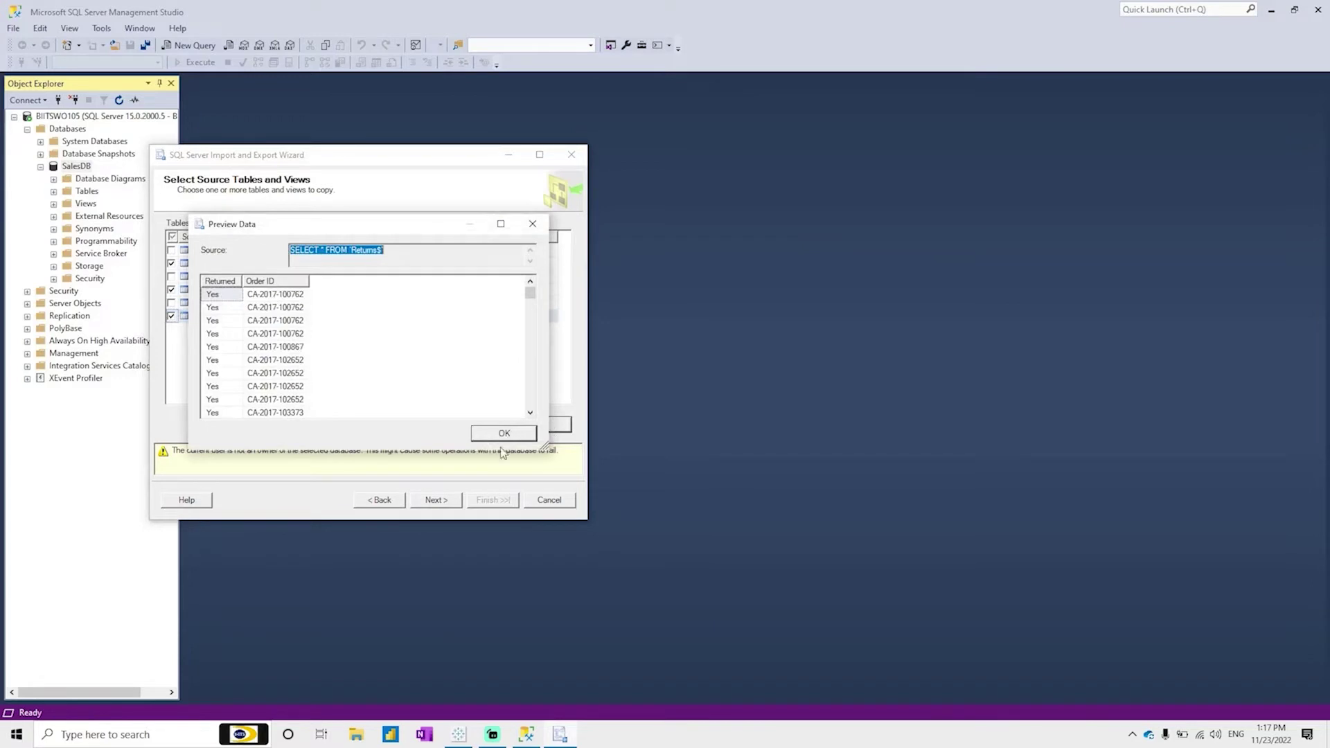
pyautogui.click(523, 436)
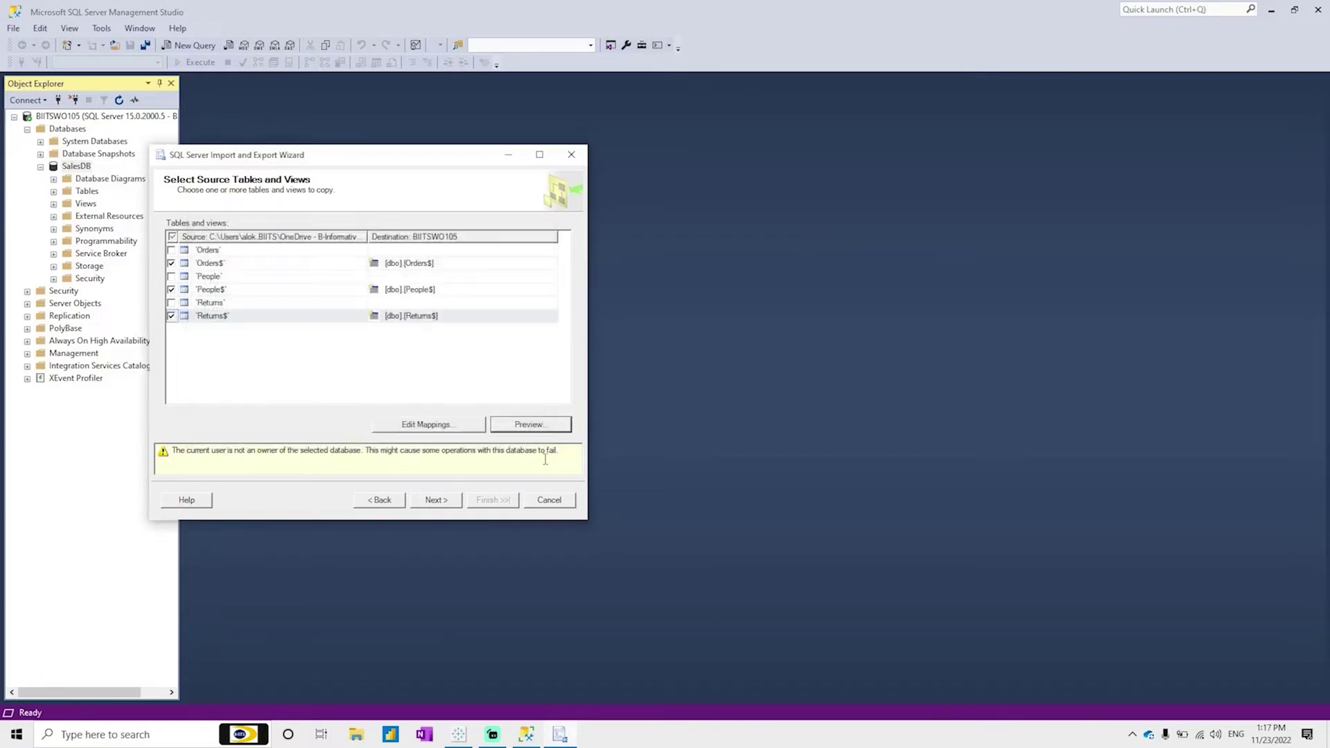
# Check the Orders$, People$ and Returns$ selections and run the import immediately without saving an SSIS package.
pyautogui.click(205, 266)
pyautogui.click(217, 290)
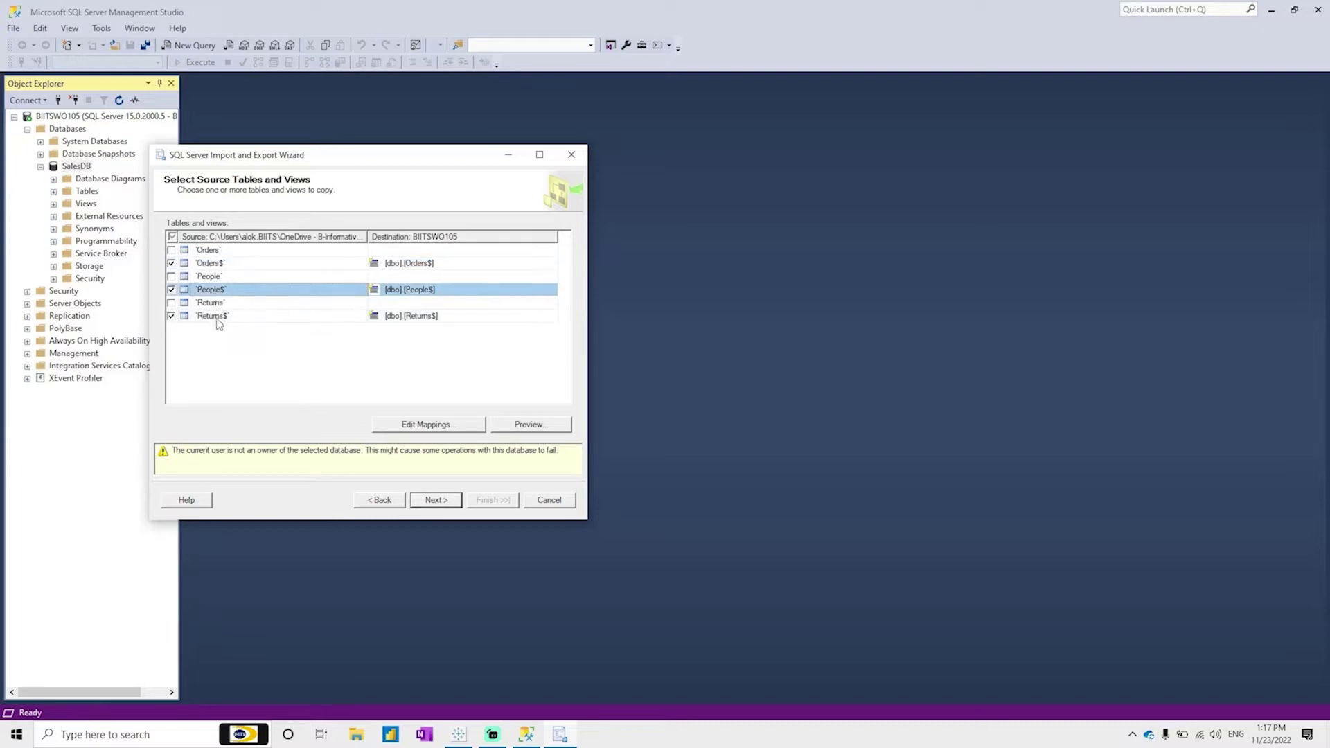
pyautogui.click(218, 317)
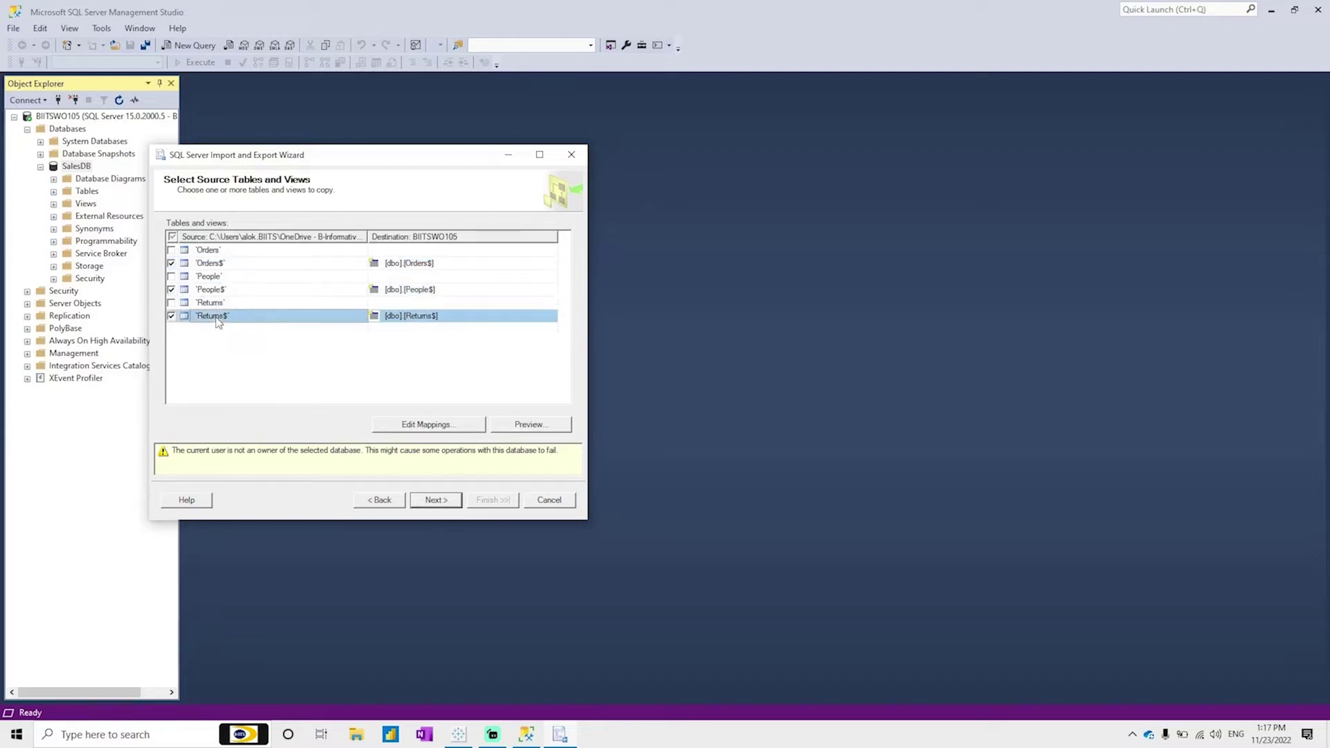
pyautogui.click(435, 500)
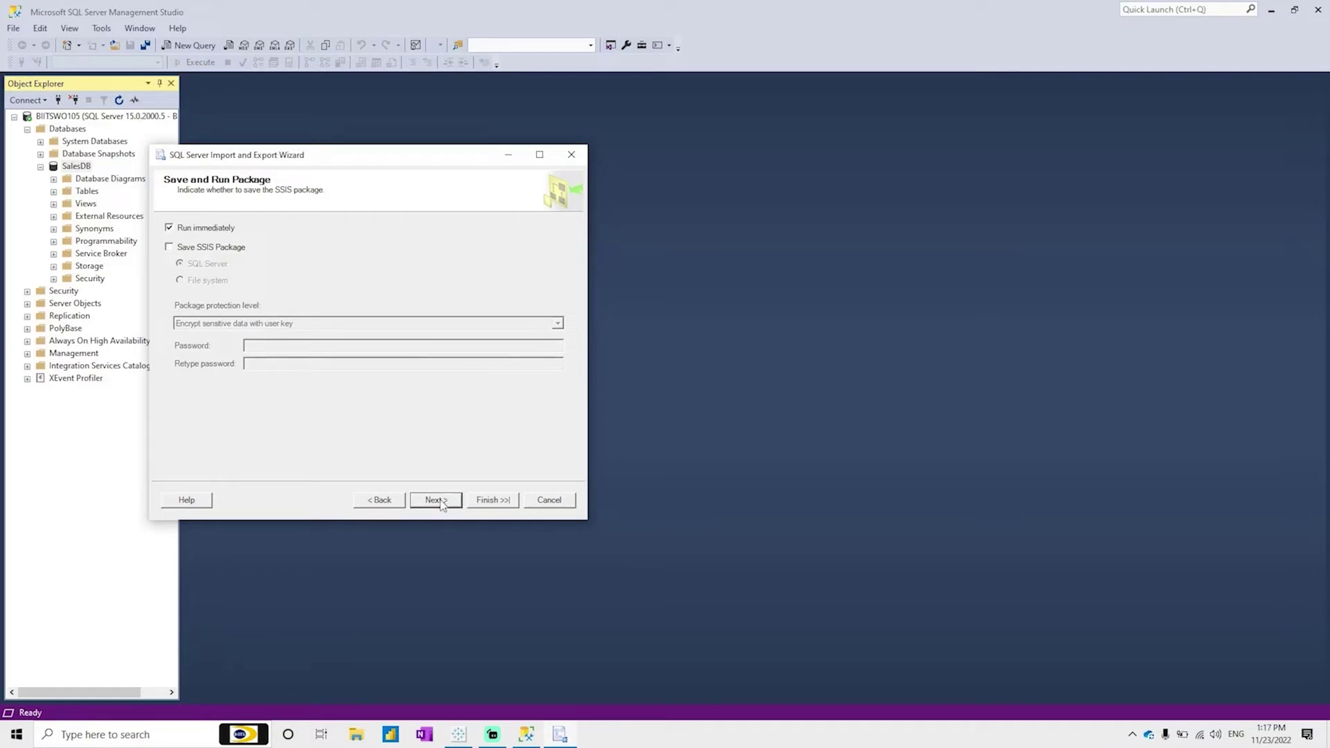
pyautogui.click(439, 500)
pyautogui.click(475, 499)
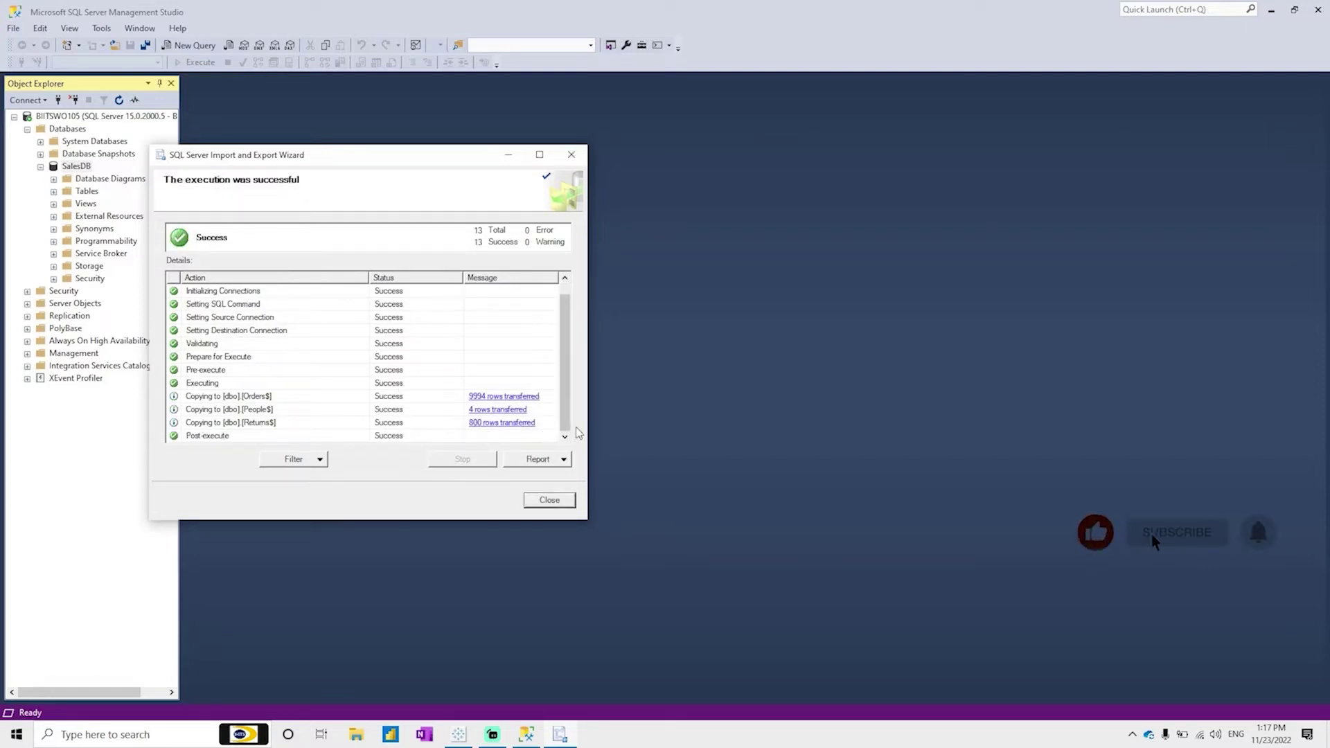
# Review the copy results for the Orders$, People$ and Returns$ tables and close the import wizard.
pyautogui.click(277, 396)
pyautogui.click(278, 409)
pyautogui.click(282, 424)
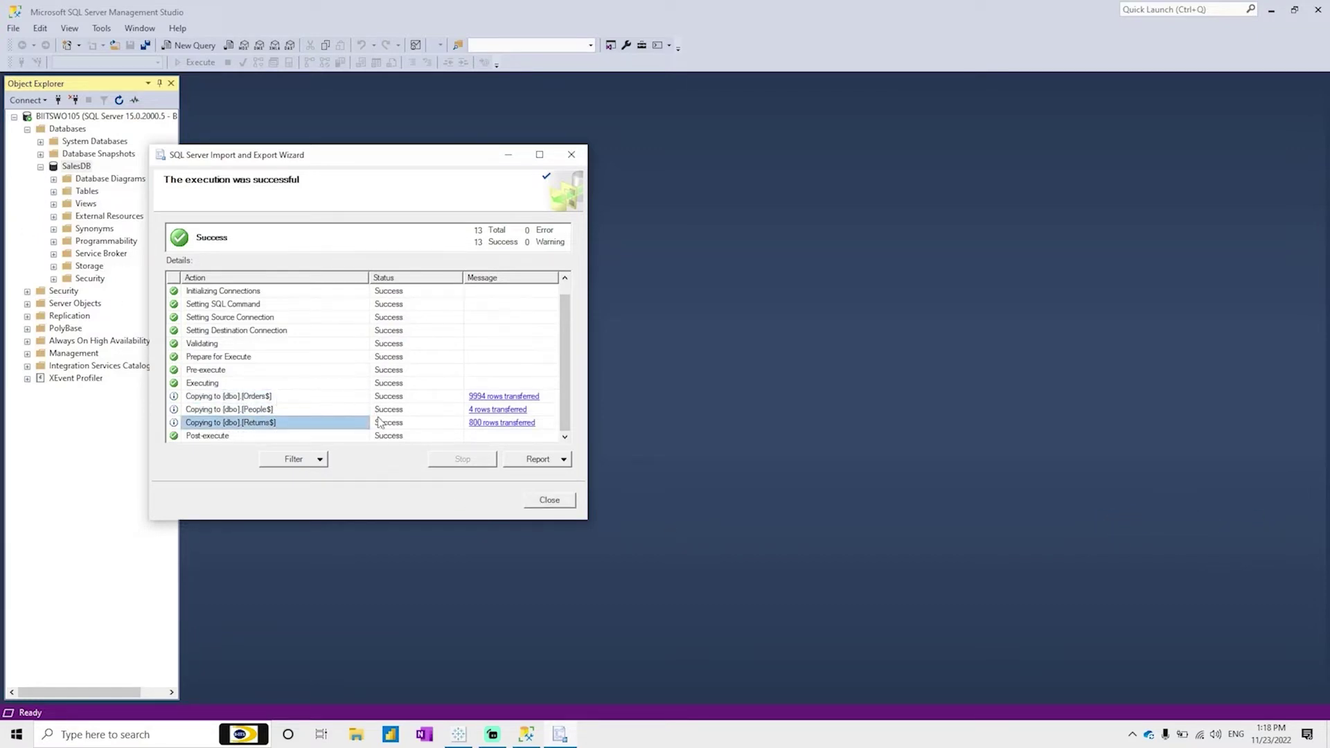
pyautogui.click(549, 500)
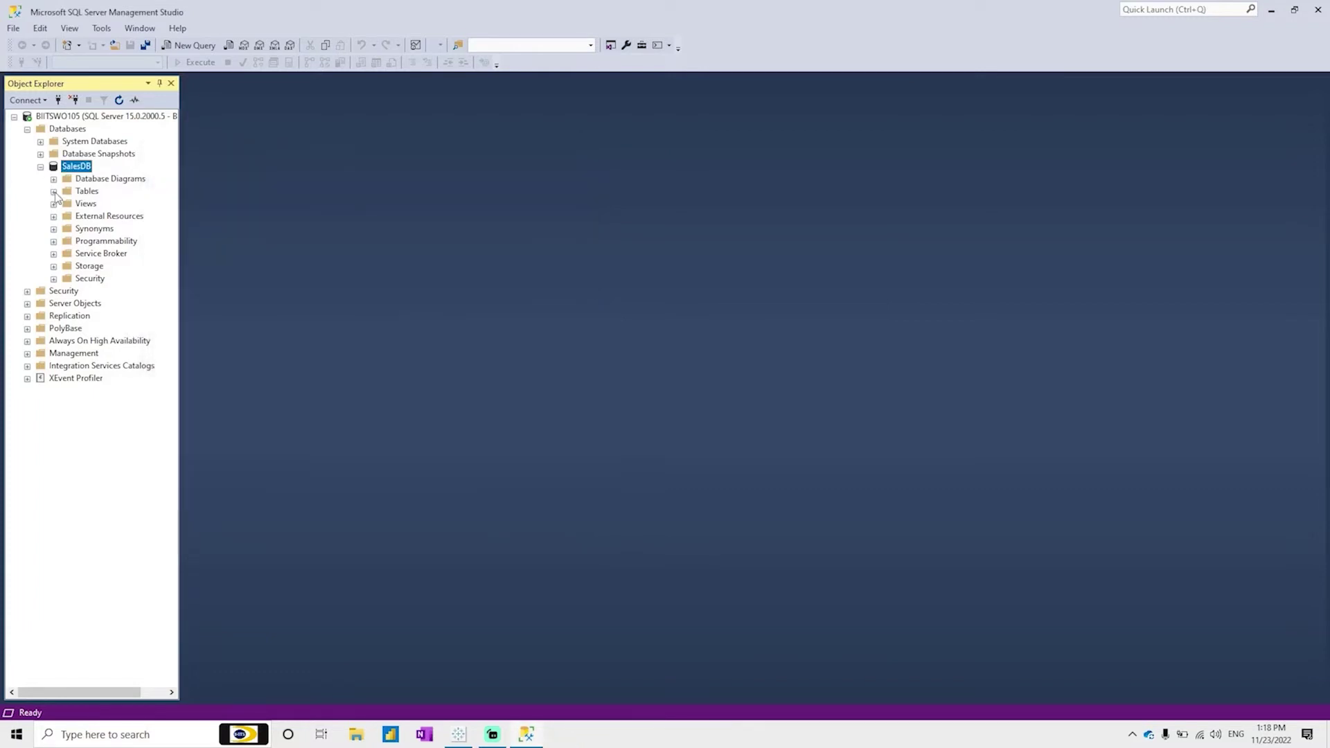
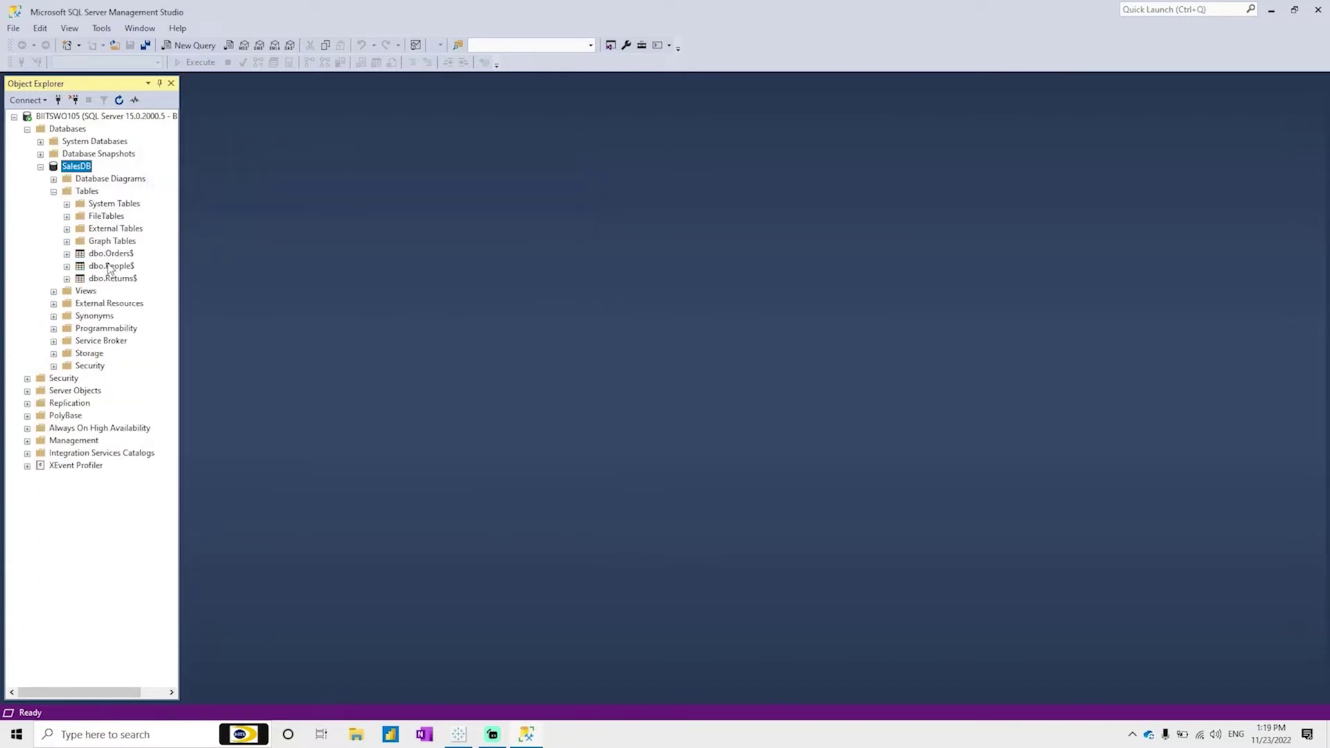
# Check the three imported tables listed under SalesDB and query the top 1000 rows of dbo.Orders$.
pyautogui.click(108, 254)
pyautogui.click(103, 267)
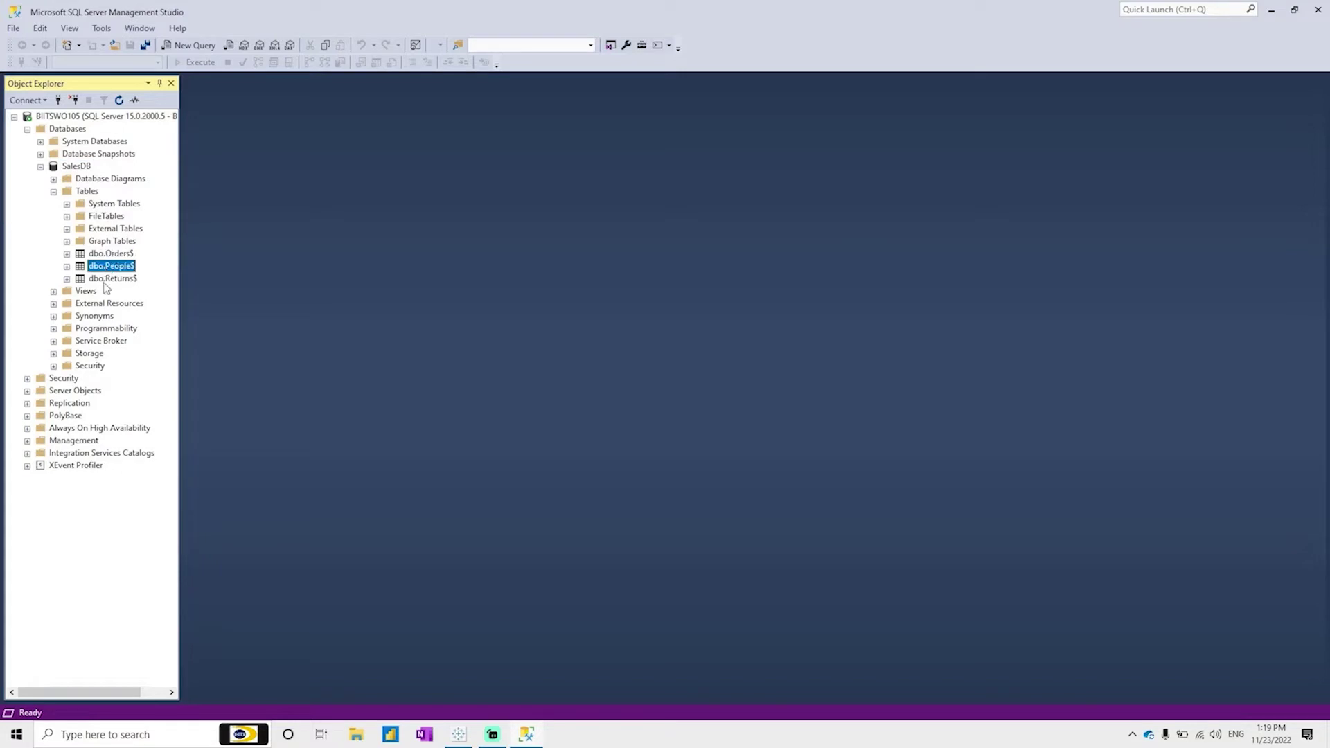
pyautogui.click(107, 280)
pyautogui.click(108, 253)
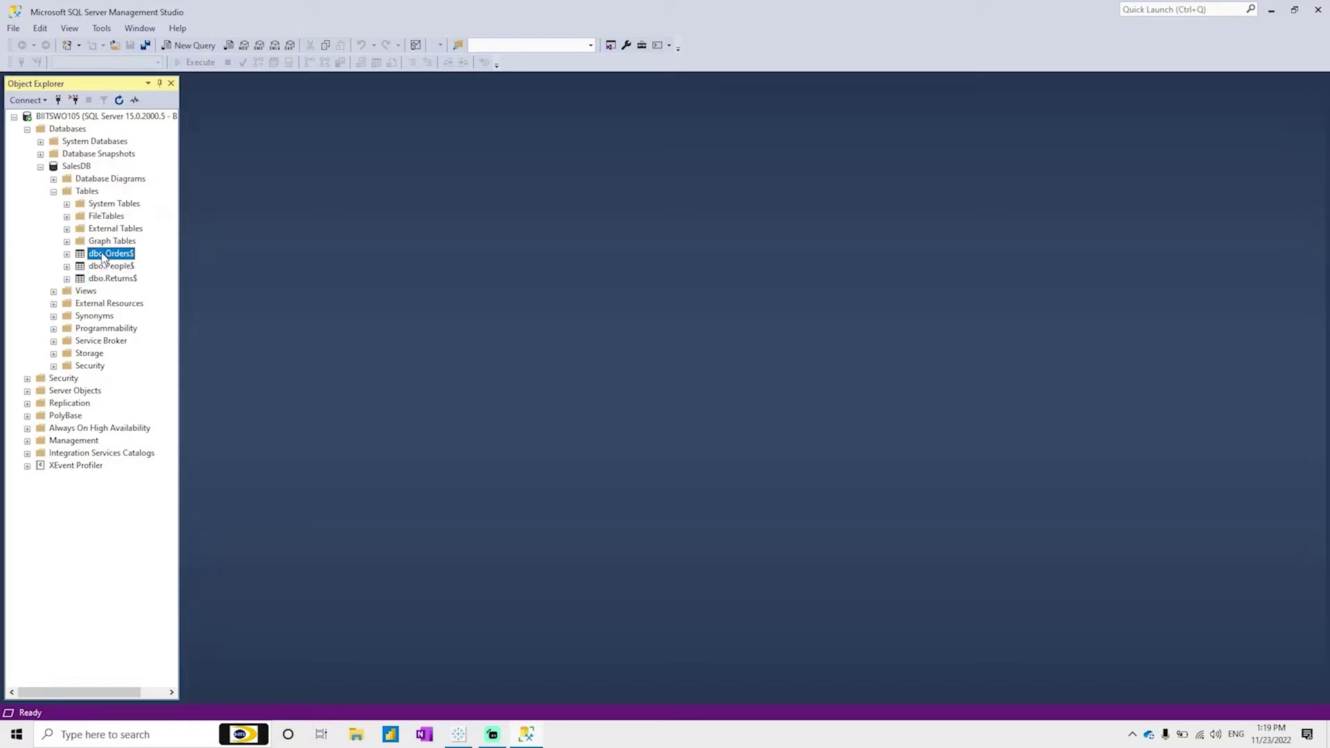
pyautogui.rightClick(103, 254)
pyautogui.click(198, 292)
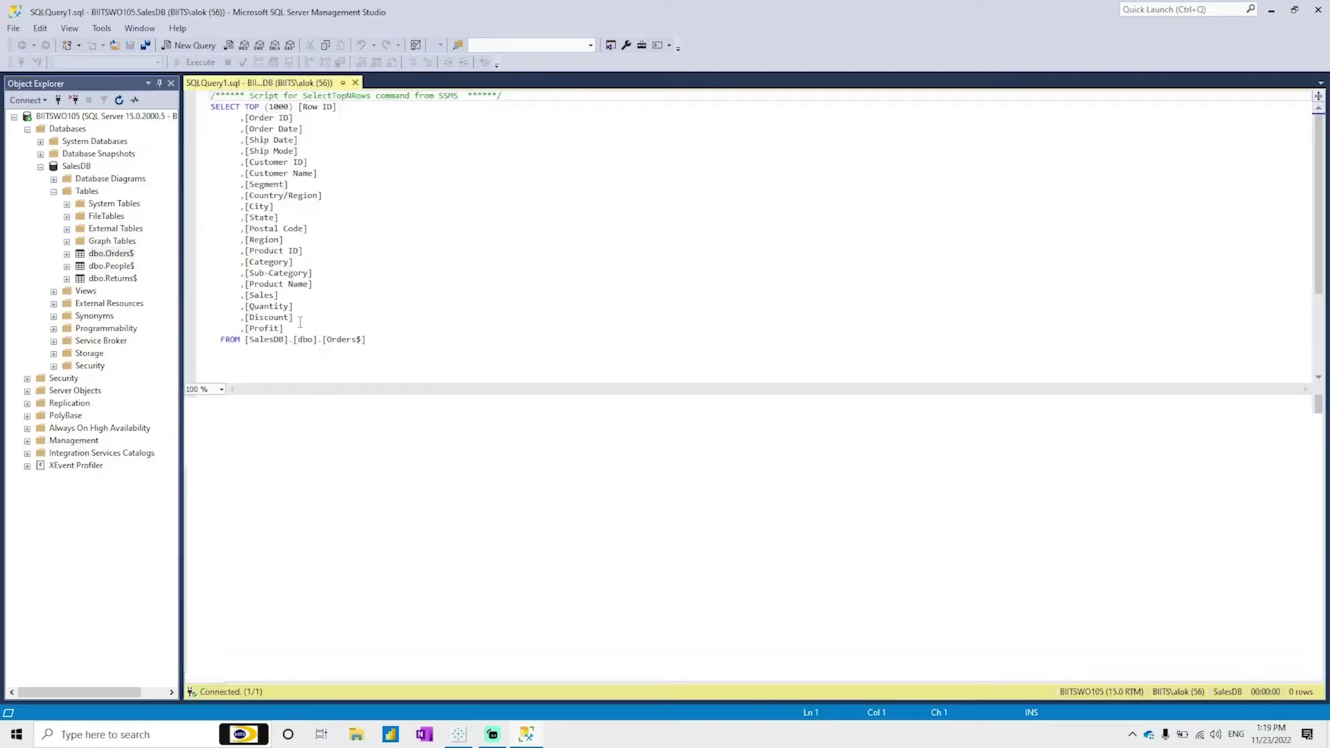
# Rewrite the query as SELECT * FROM [SalesDB].[dbo].[Orders$] and execute it.
pyautogui.moveTo(300, 322); pyautogui.dragTo(251, 111)
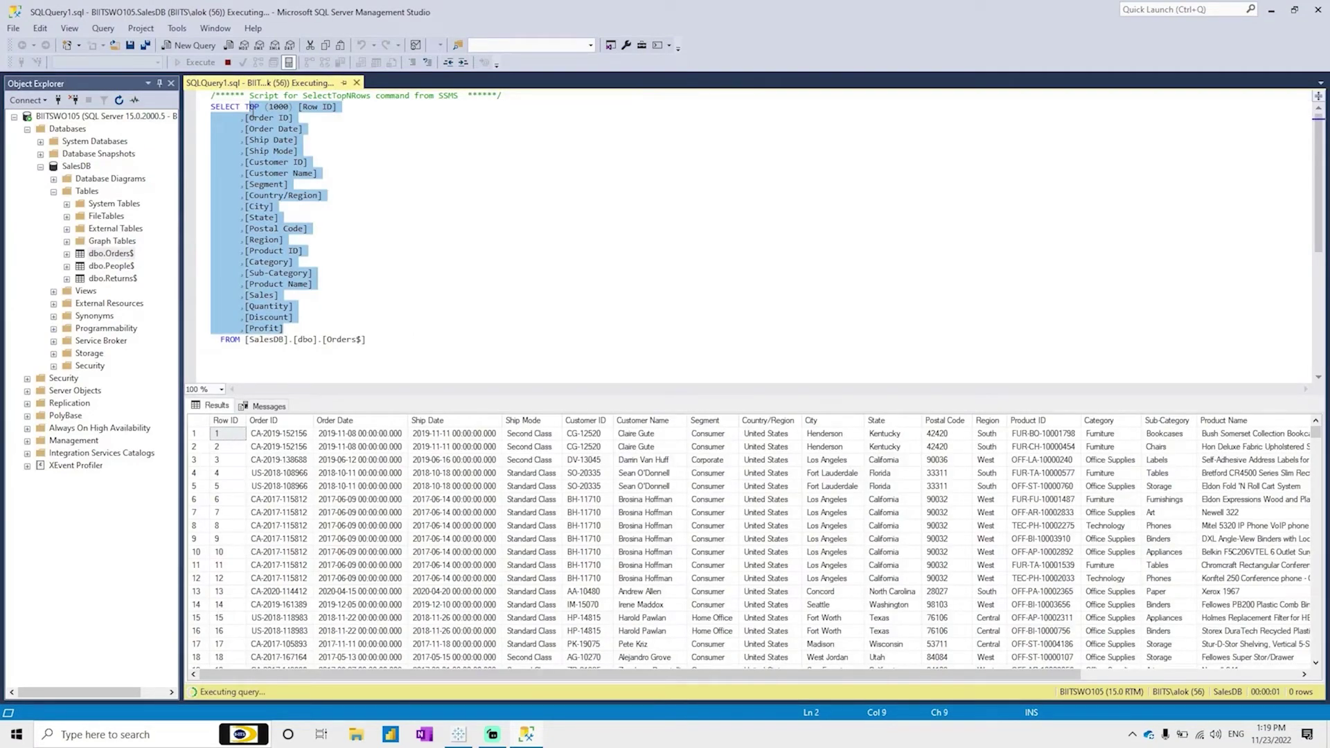
pyautogui.press('Delete')
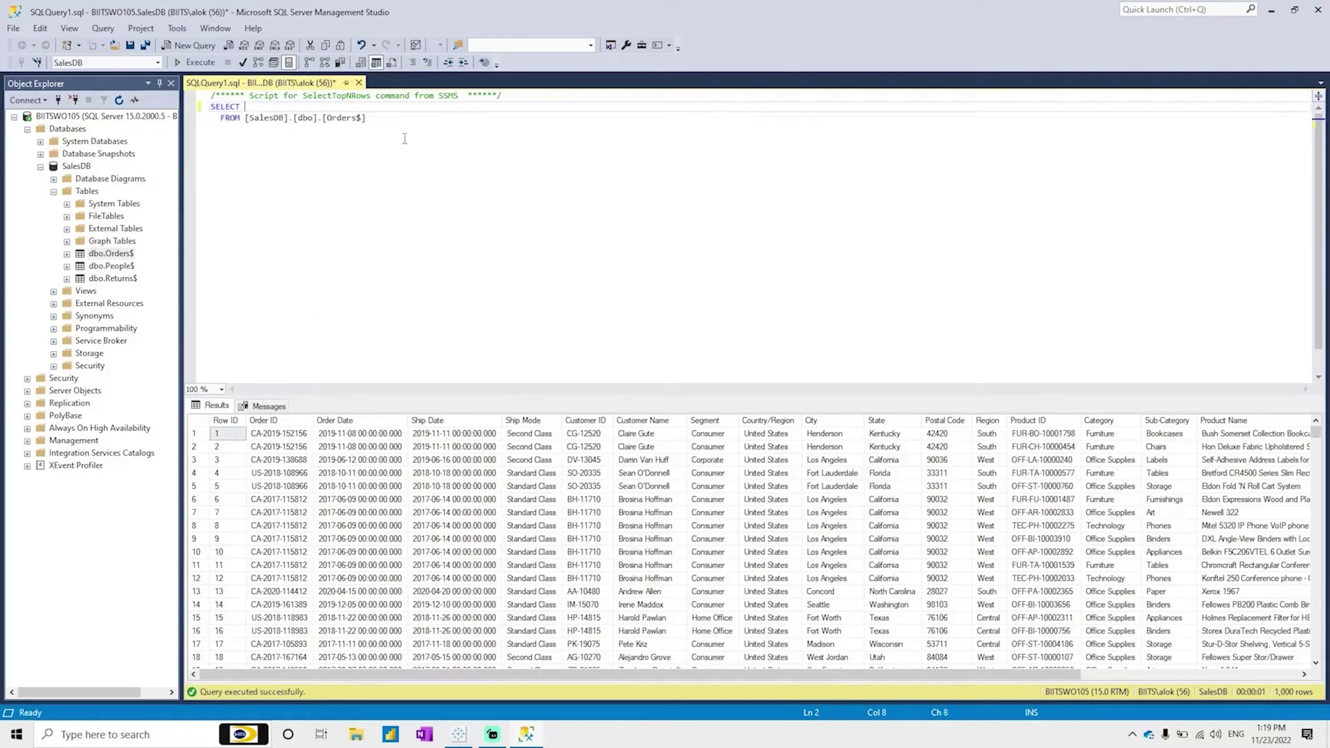
pyautogui.press('Delete')
pyautogui.write('*')
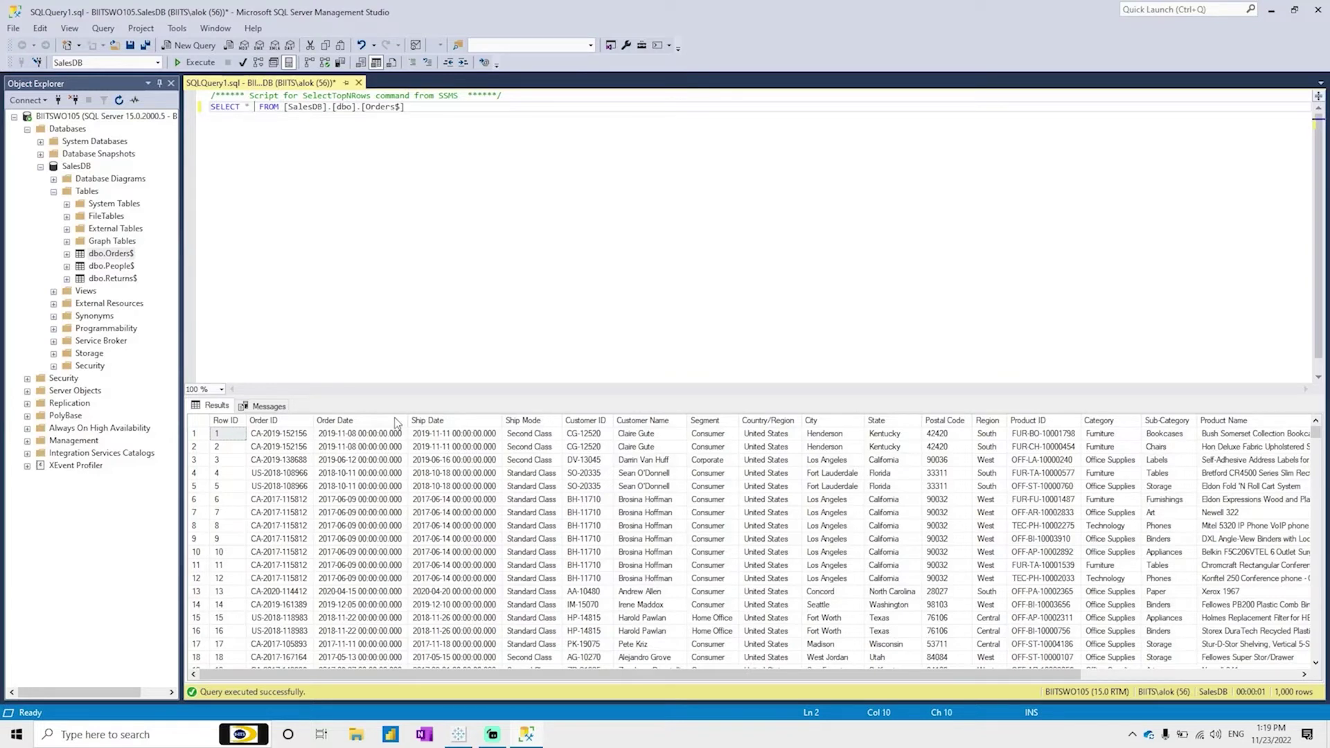
pyautogui.press('End')
pyautogui.hotkey('shift', 'Home')
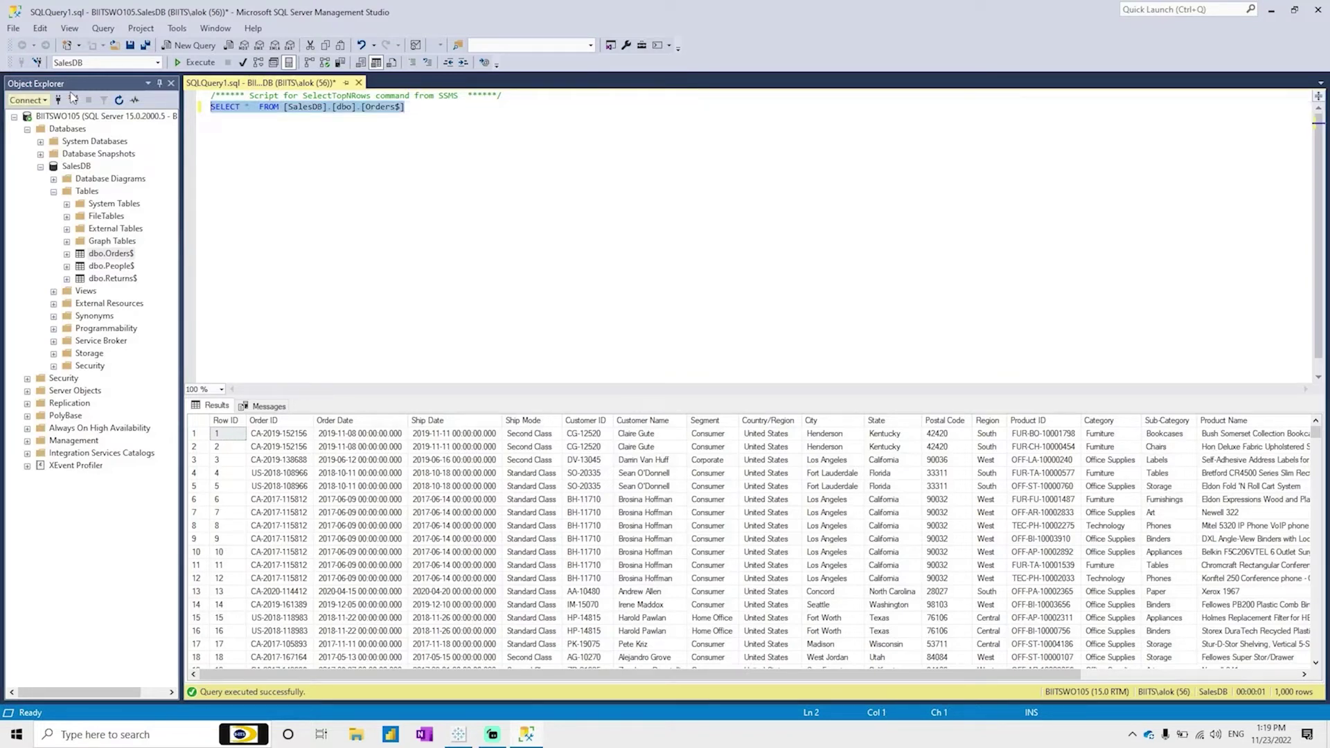
pyautogui.press('F5')
pyautogui.press('End')
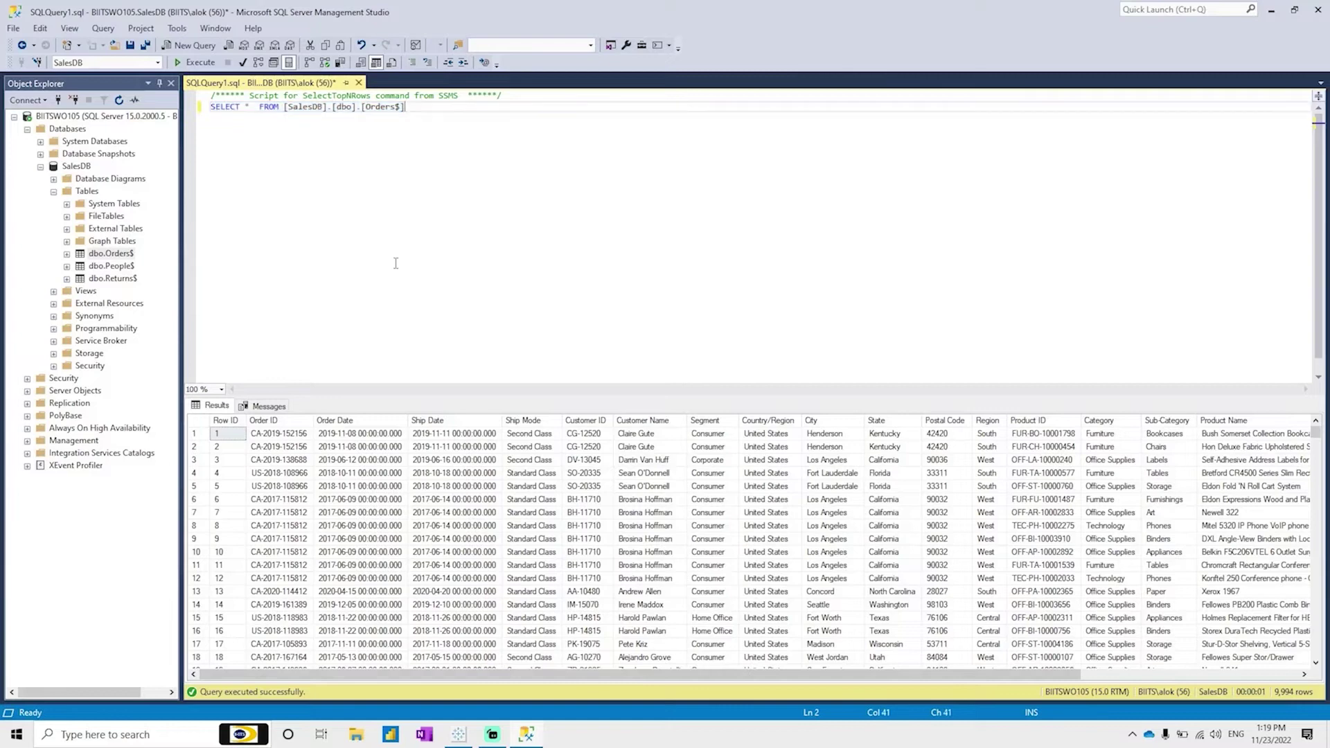
# Look up the SQL Server instance name in the server's properties in SQL Server Management Studio.
pyautogui.click(457, 735)
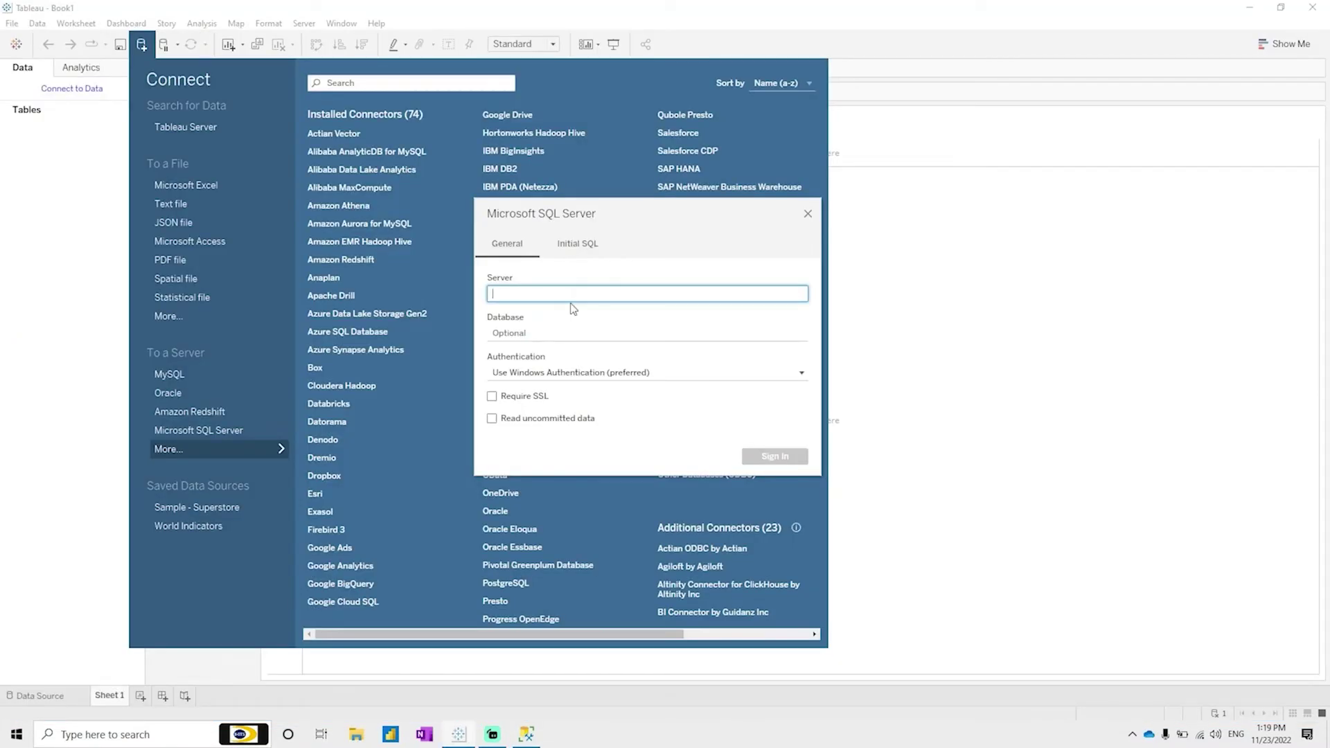
pyautogui.hotkey('alt', 'Tab')
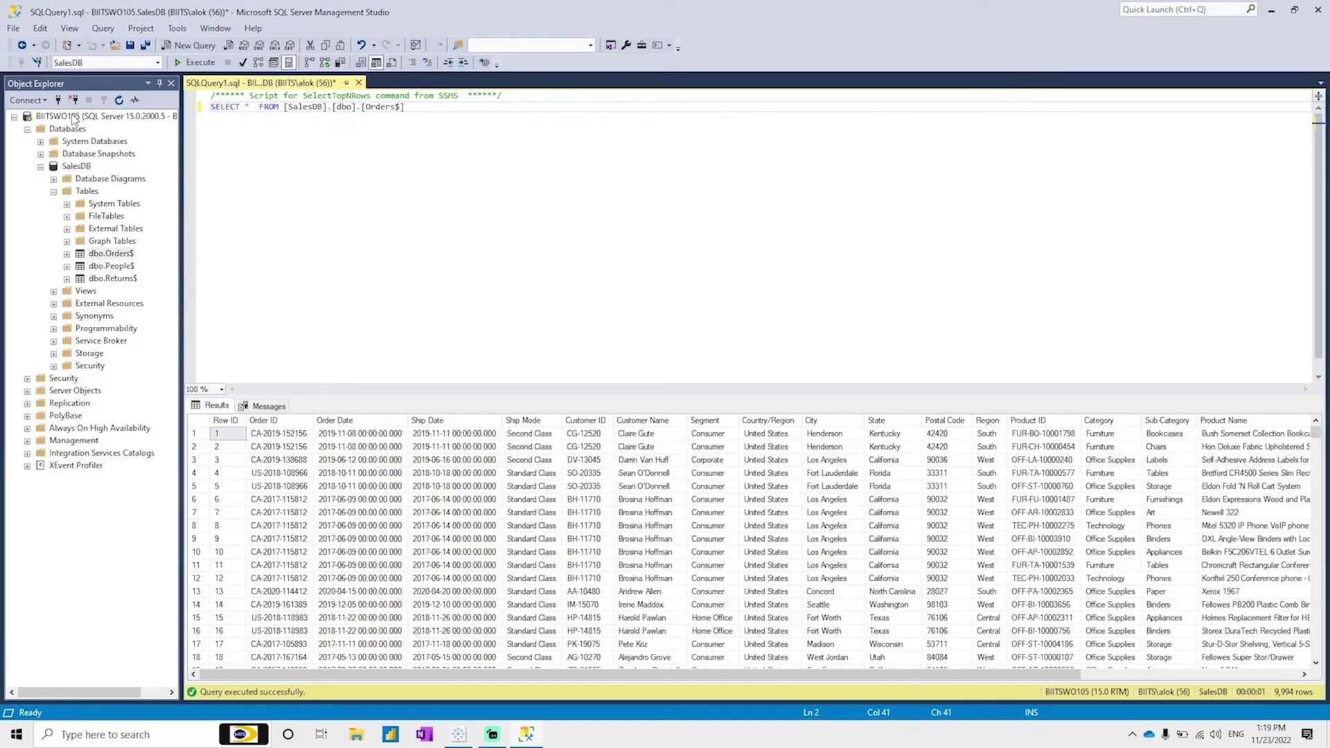
pyautogui.rightClick(73, 116)
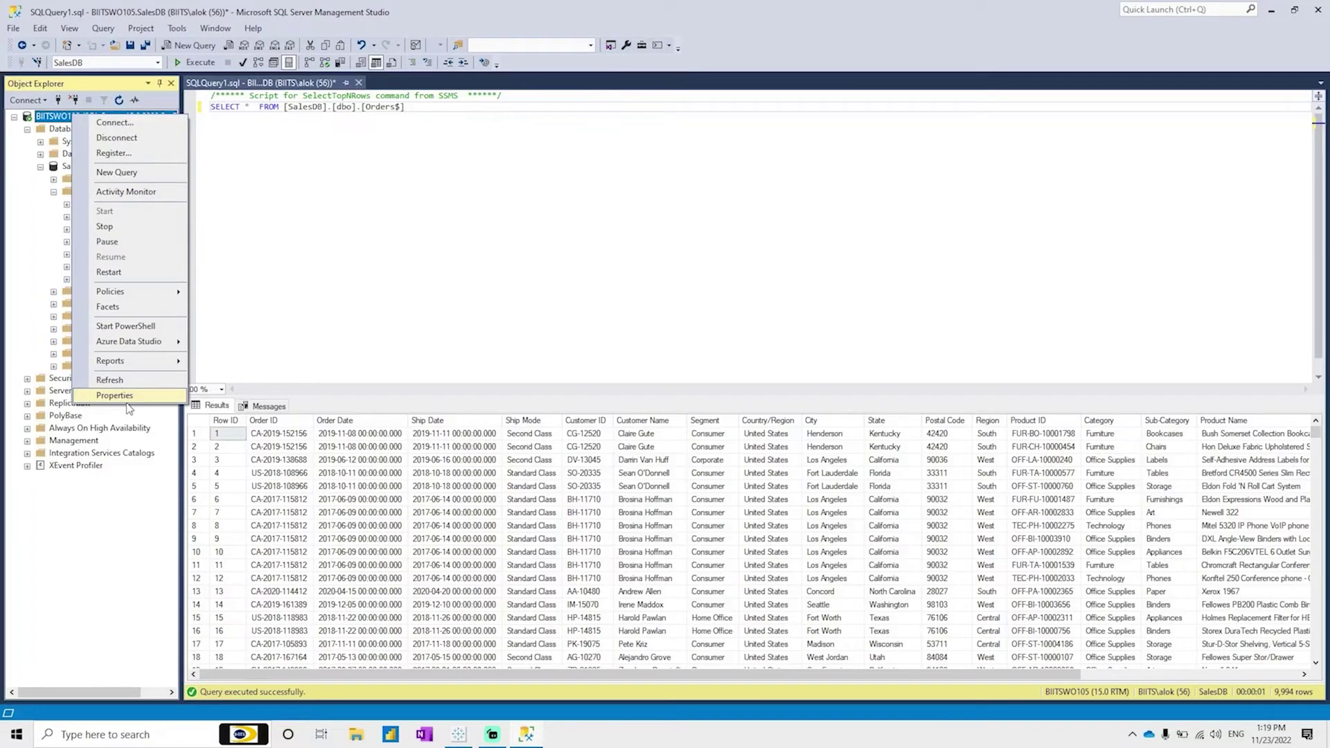
pyautogui.click(127, 401)
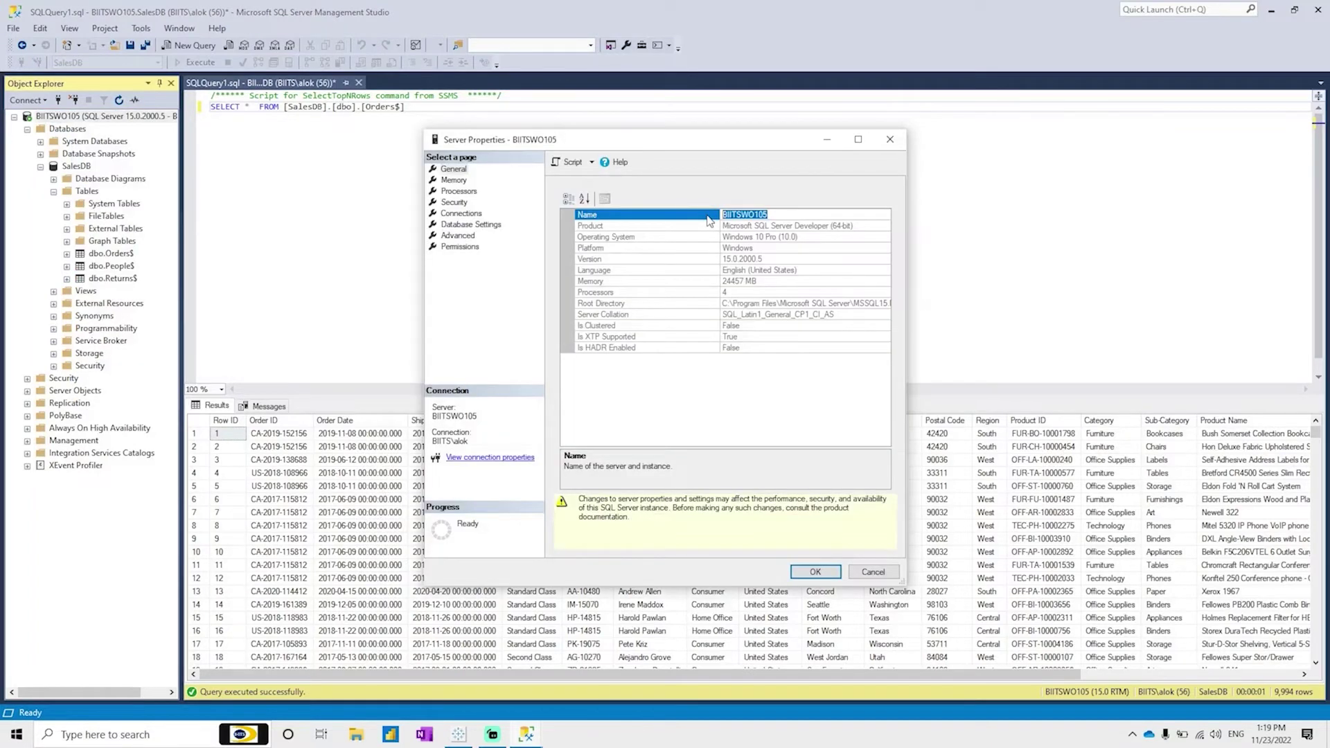
pyautogui.press('Escape')
# Switch to Tableau and sign in to Microsoft SQL Server with server BIITSWO105, database SalesDB and Windows Authentication.
pyautogui.hotkey('alt', 'Tab')
pyautogui.write('BIITSWO105')
pyautogui.press('Tab')
pyautogui.write('SalesDB')
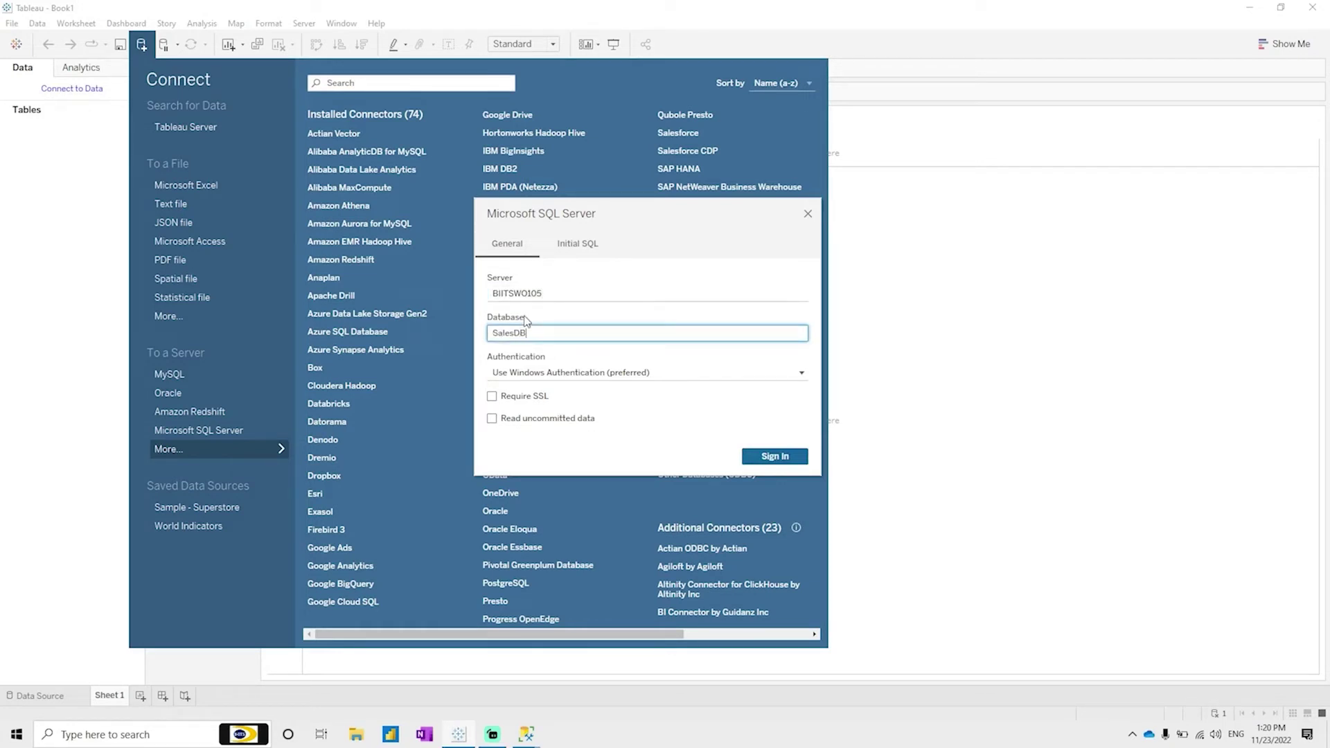
pyautogui.click(640, 378)
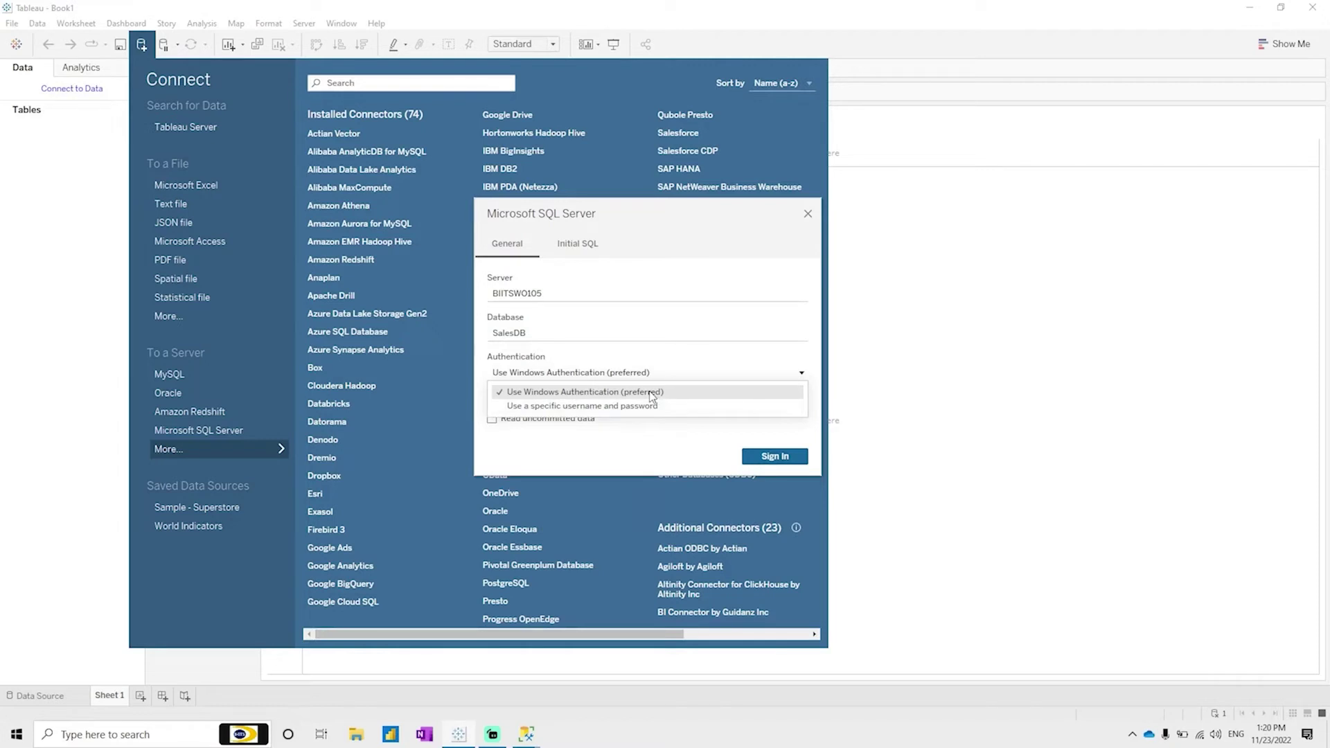
pyautogui.click(651, 393)
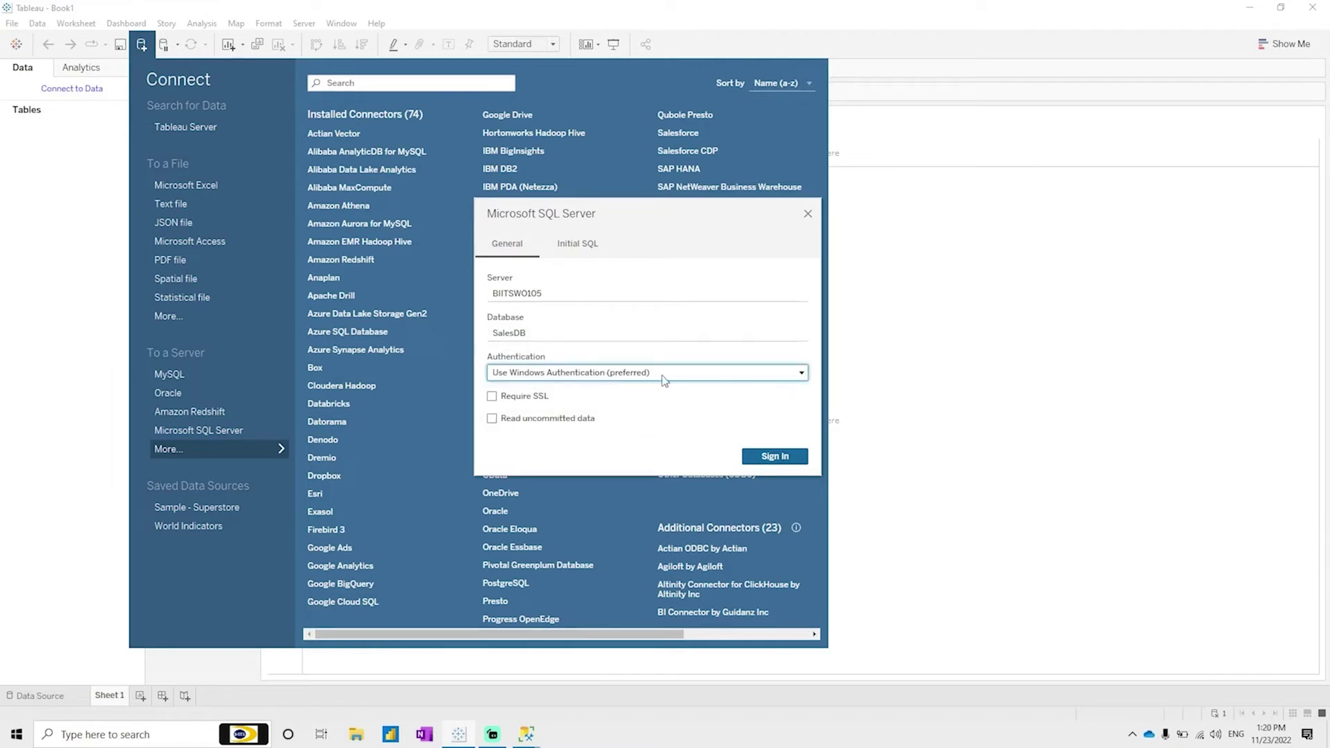
pyautogui.click(776, 458)
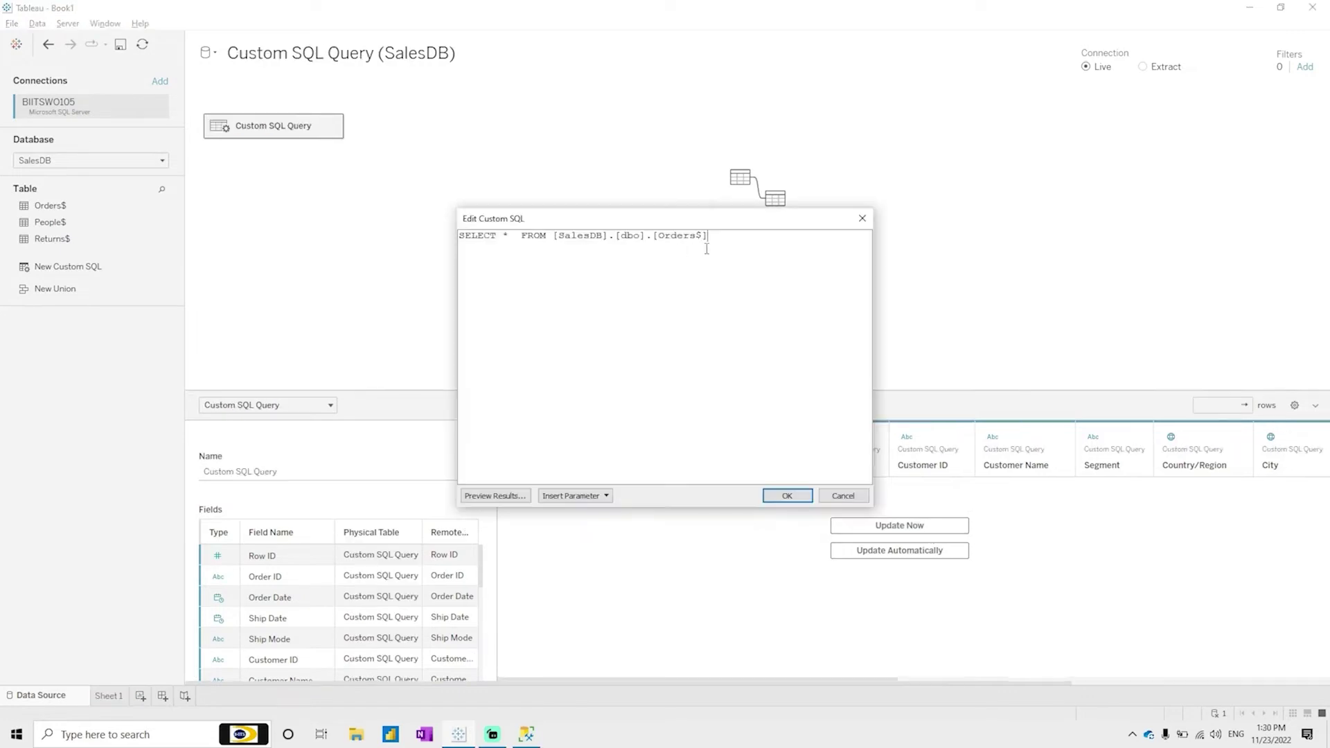
# Preview the results of the custom SQL query SELECT * FROM [SalesDB].[dbo].[Orders$] and accept the query.
pyautogui.moveTo(447, 249); pyautogui.dragTo(445, 226)
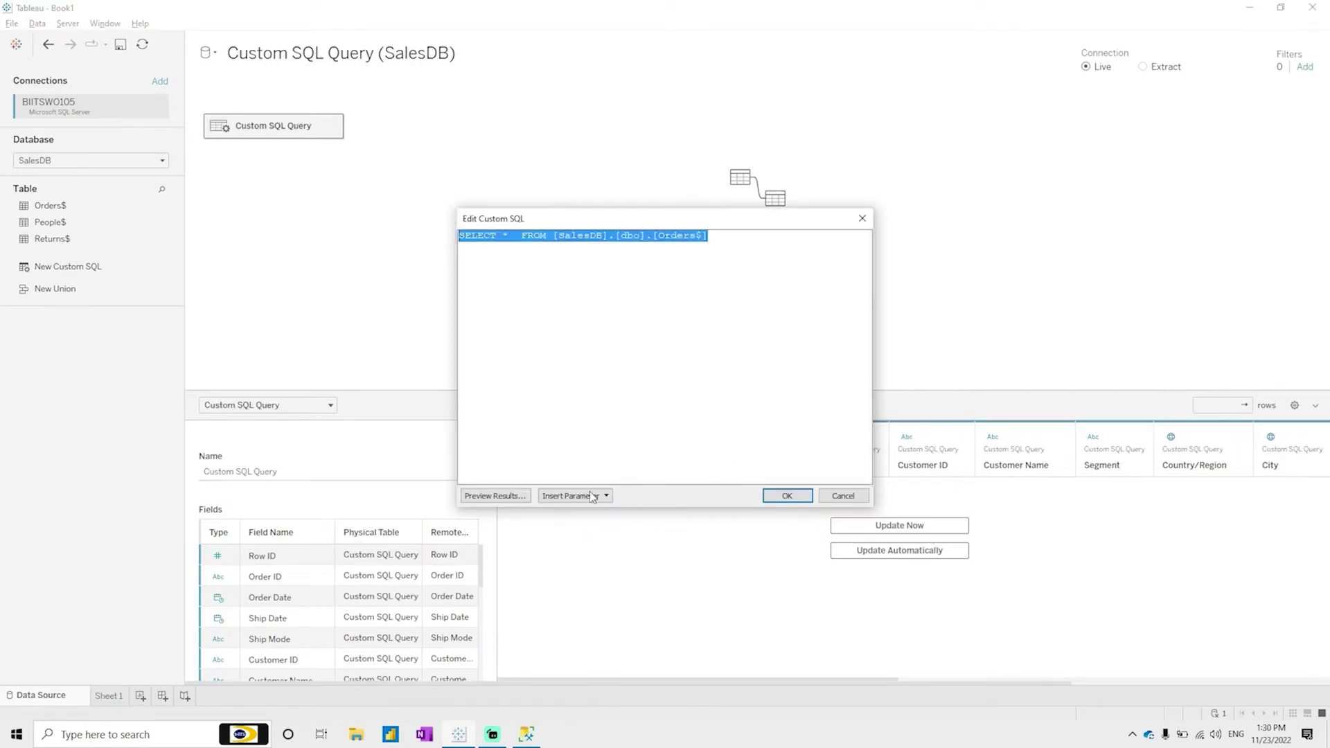
pyautogui.click(508, 497)
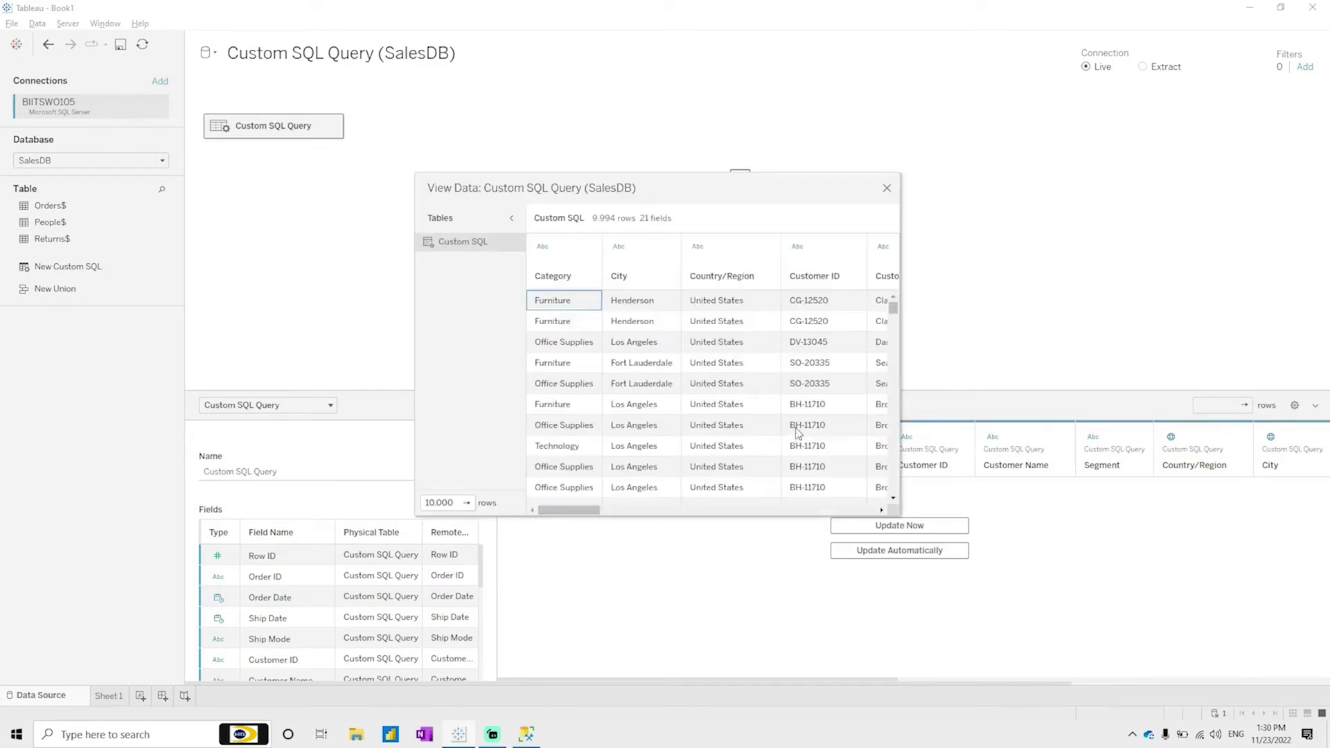
pyautogui.click(887, 188)
pyautogui.click(787, 496)
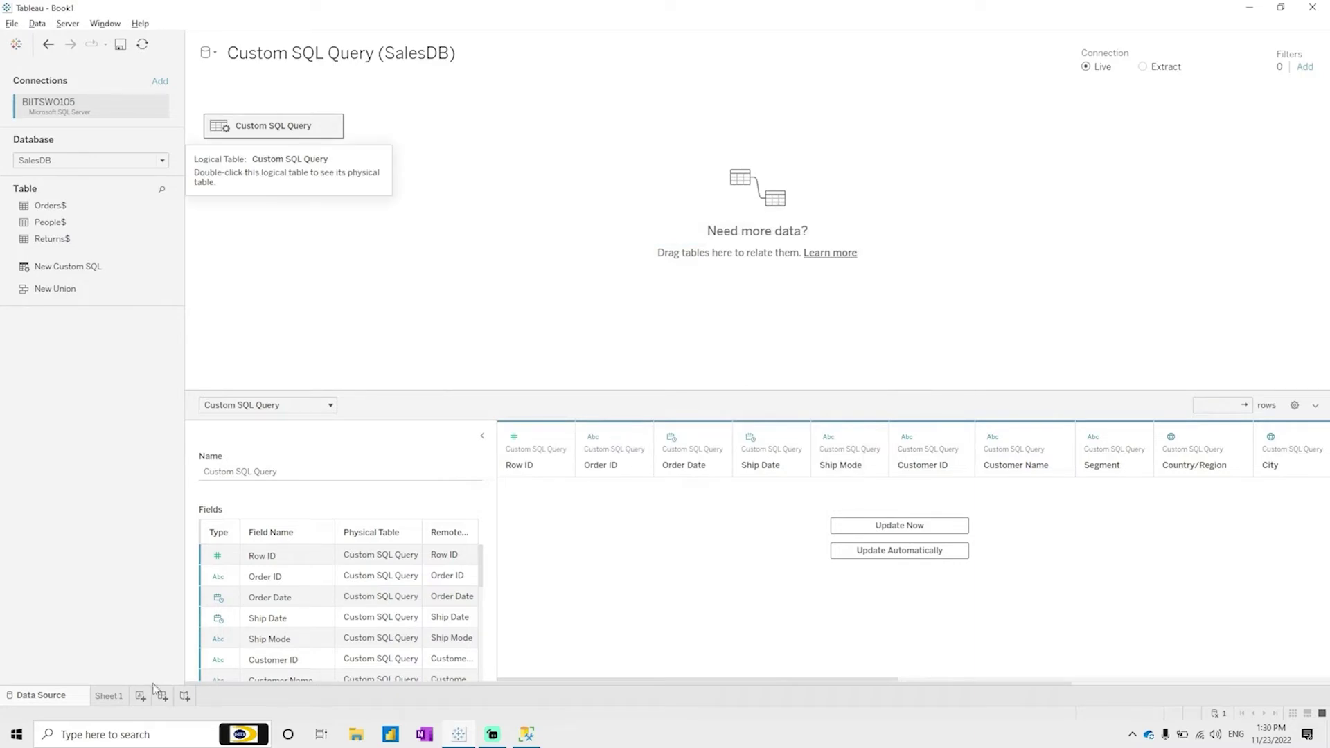
# Remove the Region filter from Sheet 1 and check the Custom SQL Query table's options on the data source page.
pyautogui.click(121, 696)
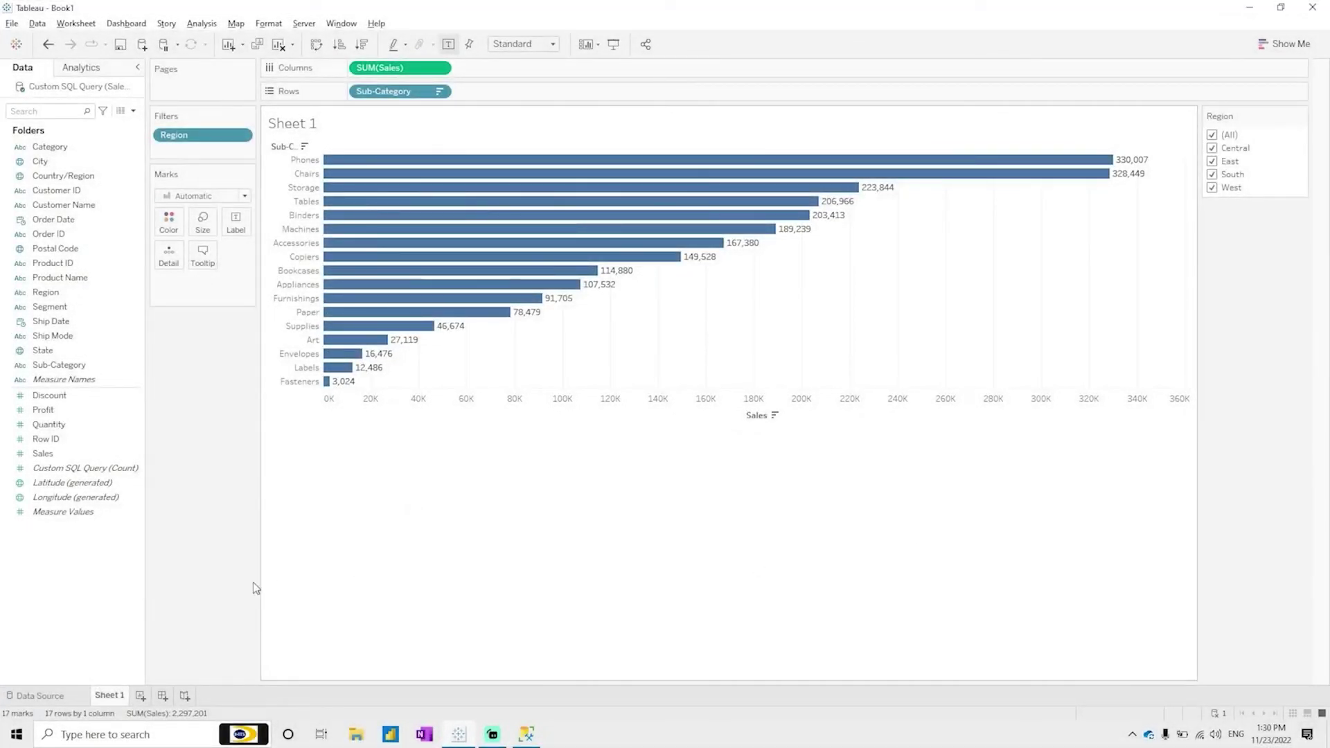
pyautogui.moveTo(214, 136); pyautogui.dragTo(136, 576)
pyautogui.click(48, 696)
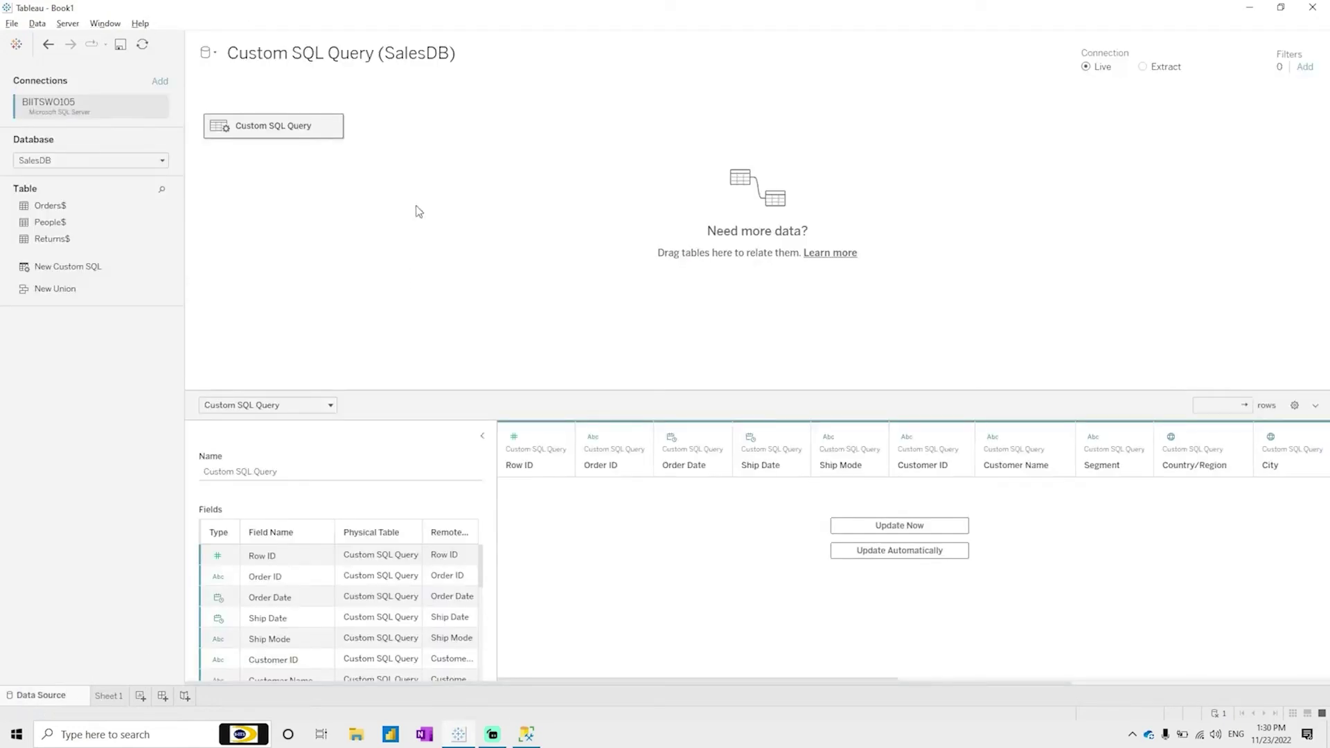
pyautogui.click(333, 127)
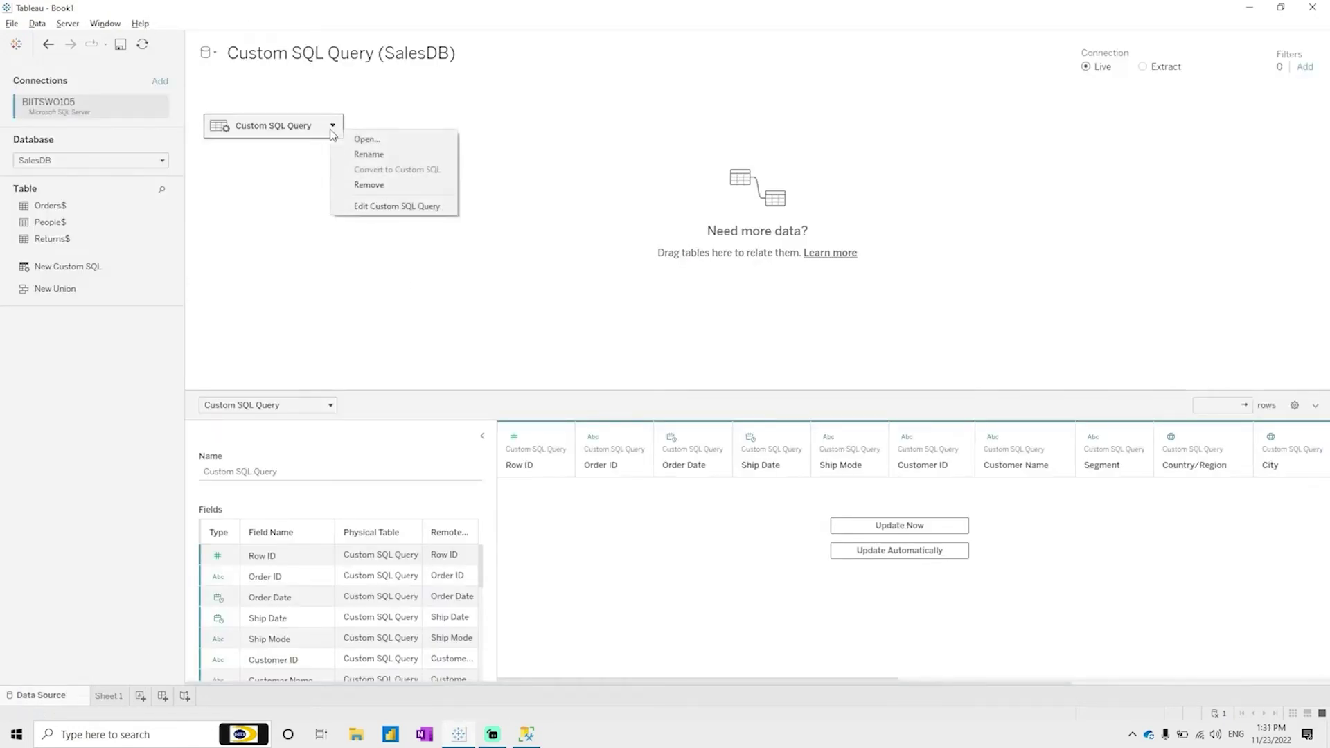
pyautogui.click(729, 171)
# Show a Region filter with all regions on the Sheet 1 sales chart.
pyautogui.click(114, 696)
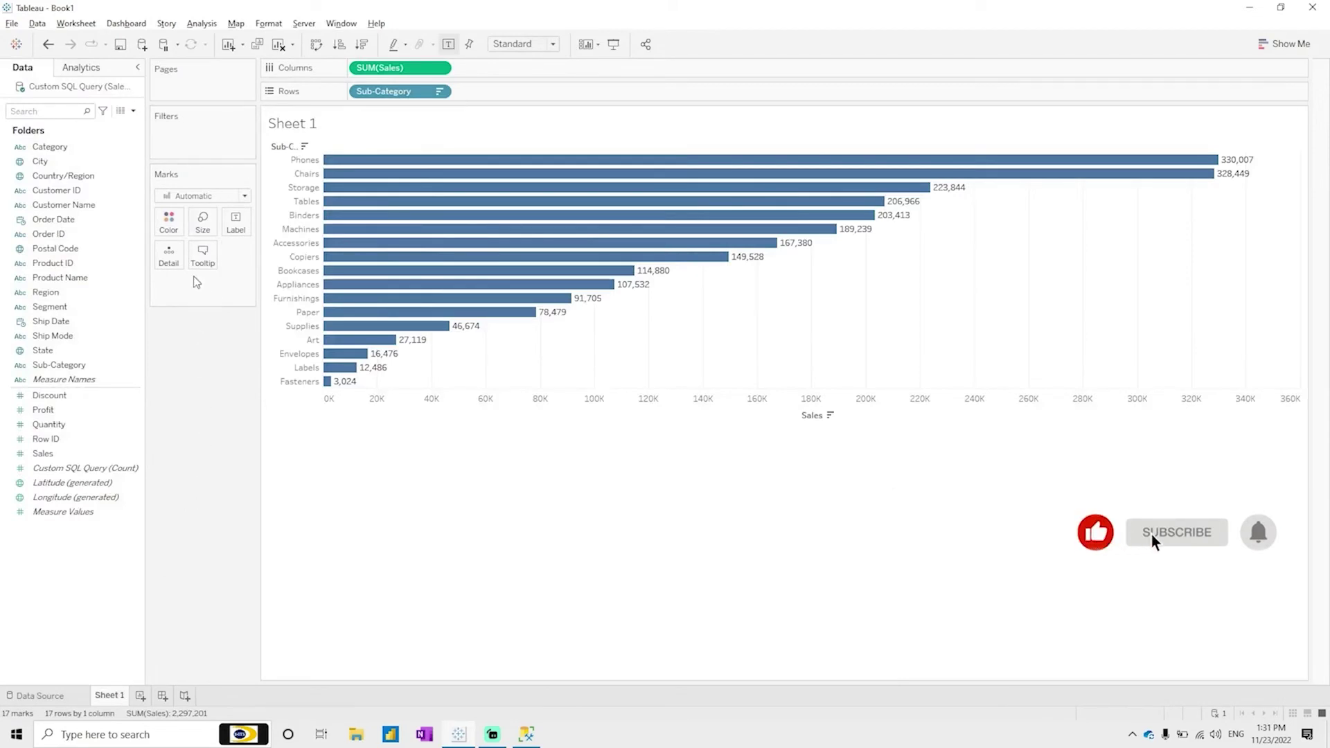
pyautogui.rightClick(47, 292)
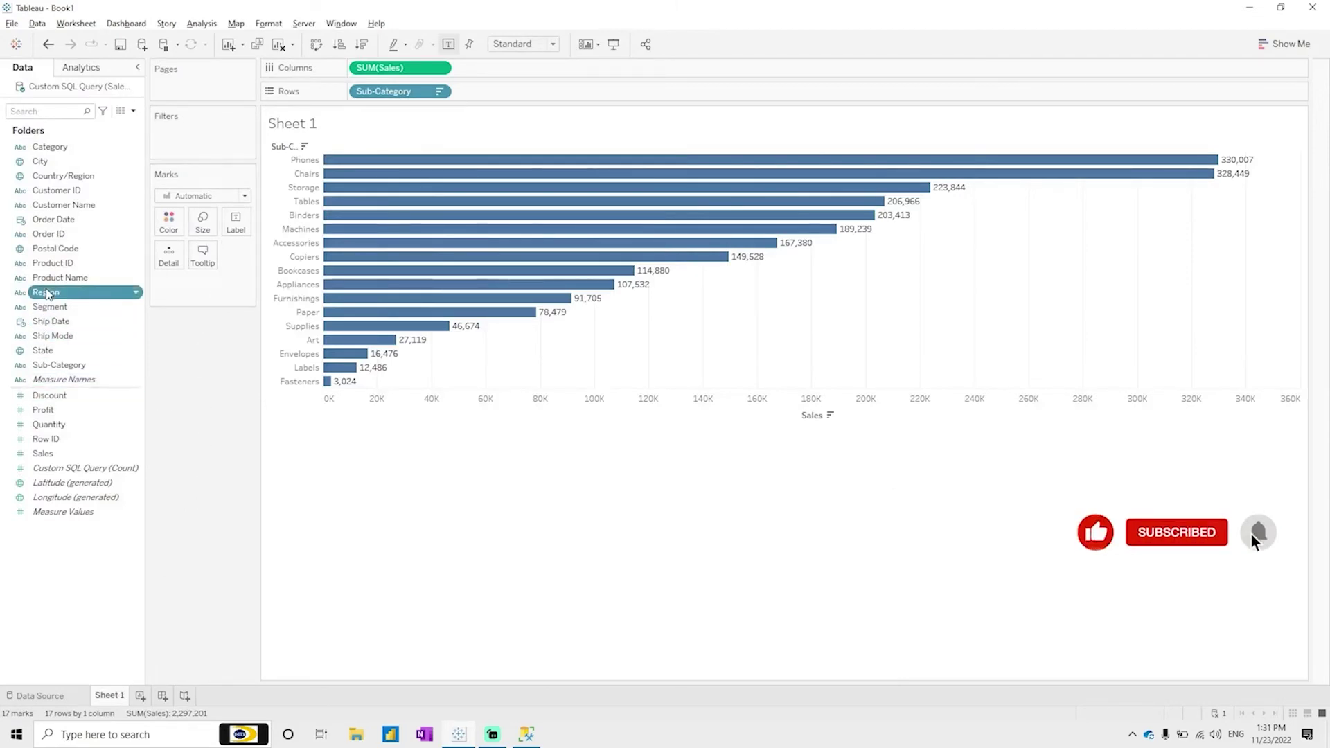
pyautogui.click(89, 313)
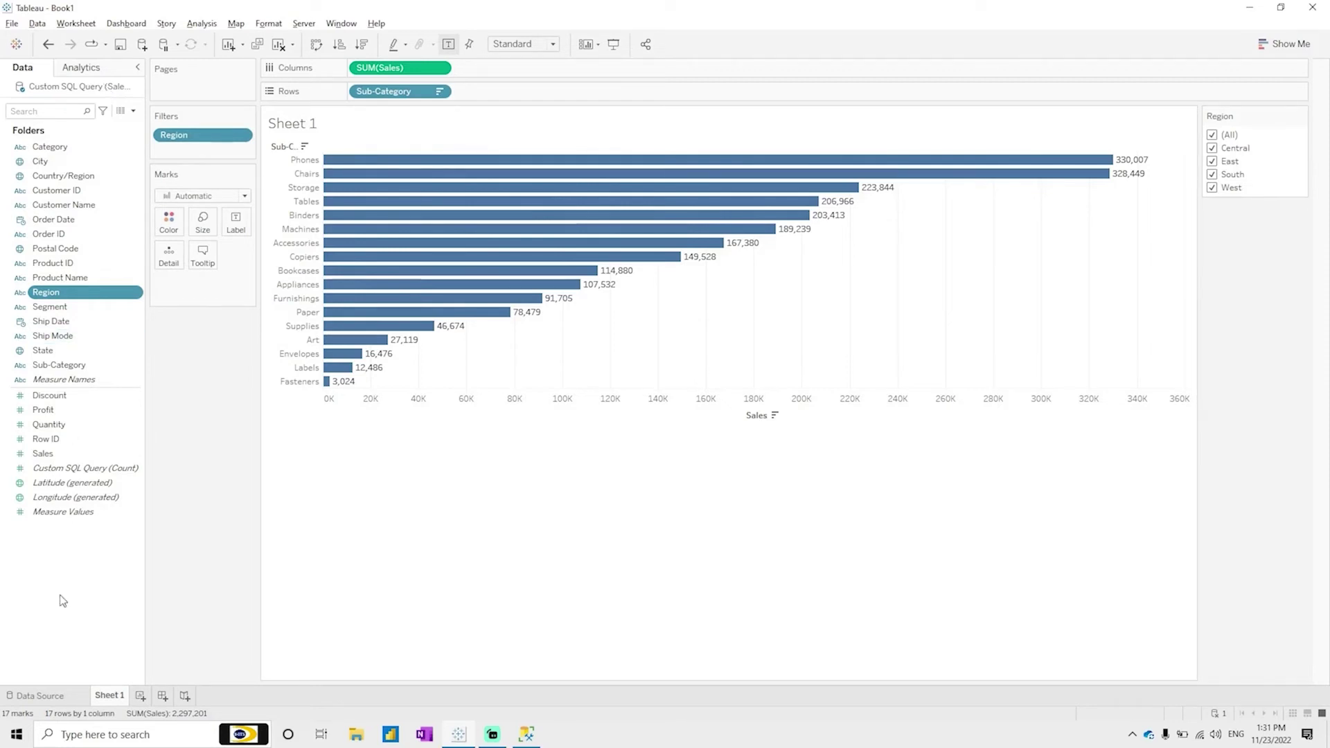
# Create a parameter named Region Selection Parameter with the String data type.
pyautogui.rightClick(104, 468)
pyautogui.press('Escape')
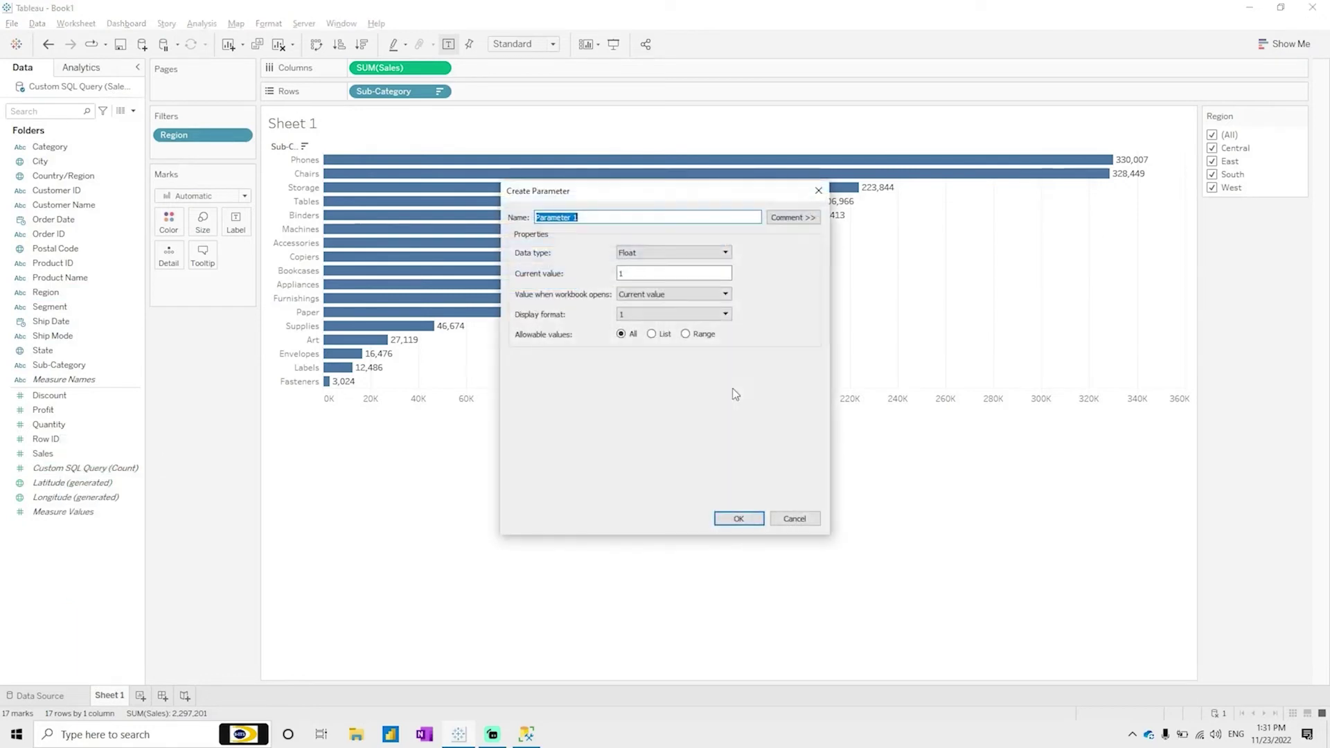
pyautogui.write('Region Selection')
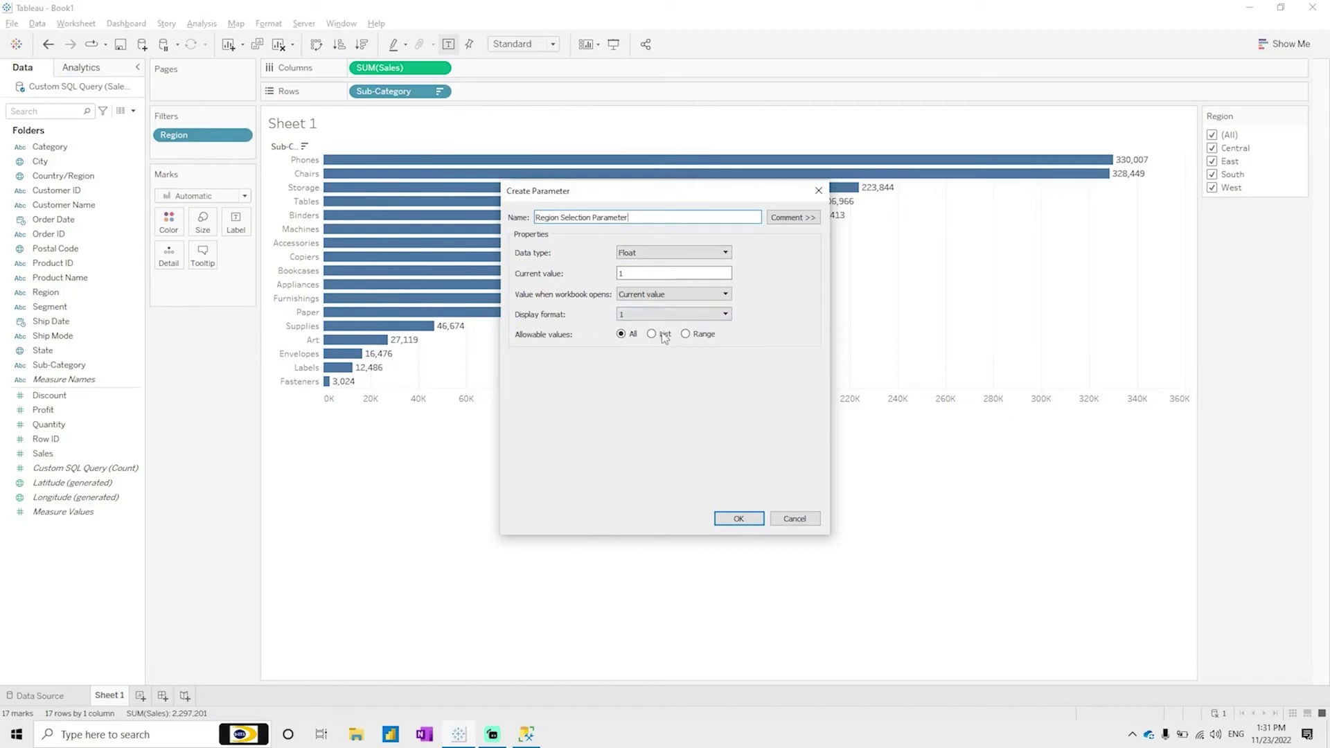
pyautogui.click(678, 254)
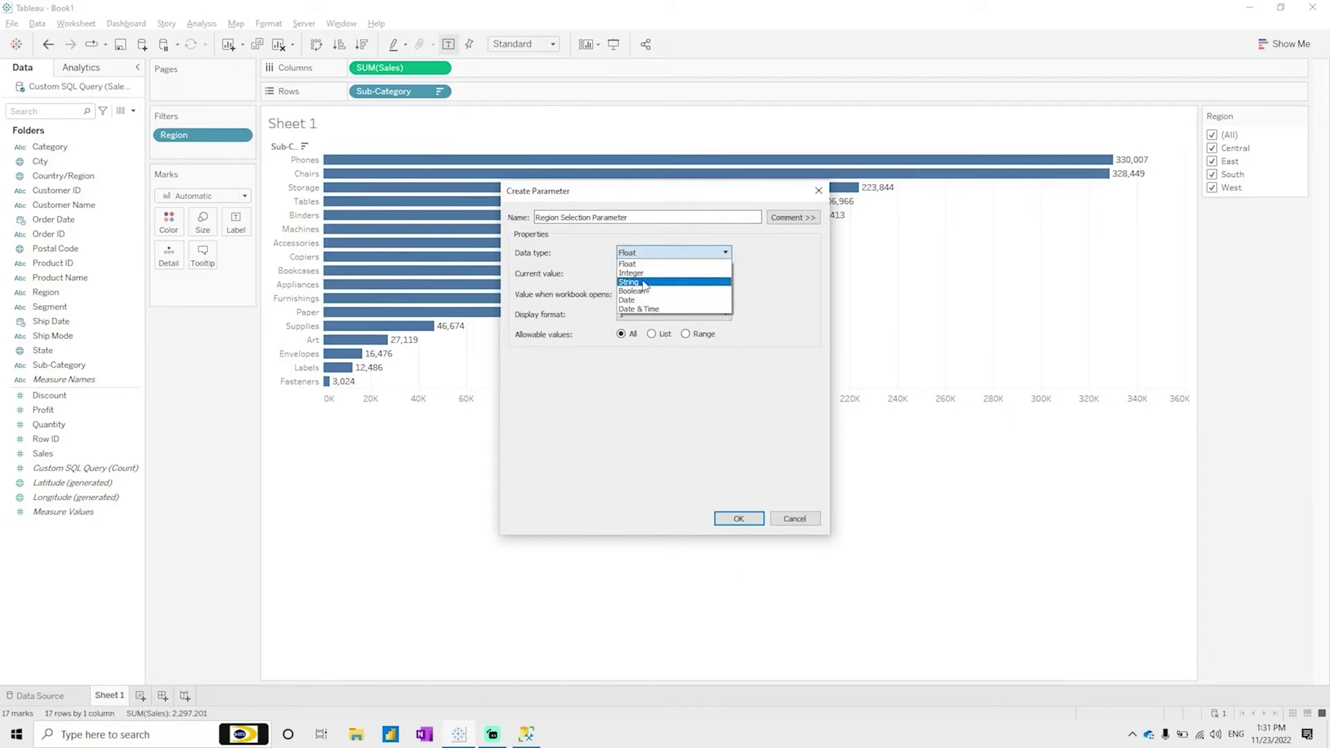
pyautogui.click(645, 285)
# Restrict the parameter to a list of values taken from the Region field and save it.
pyautogui.click(652, 334)
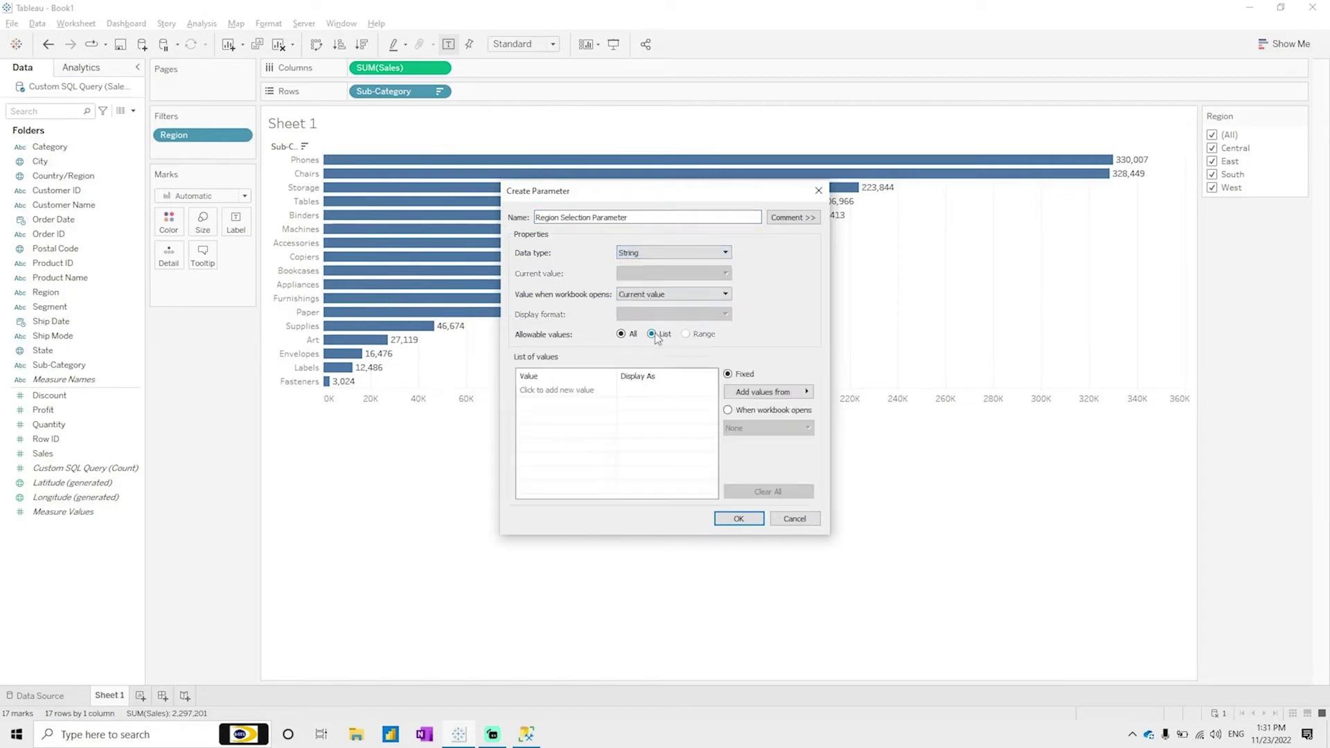
pyautogui.click(808, 392)
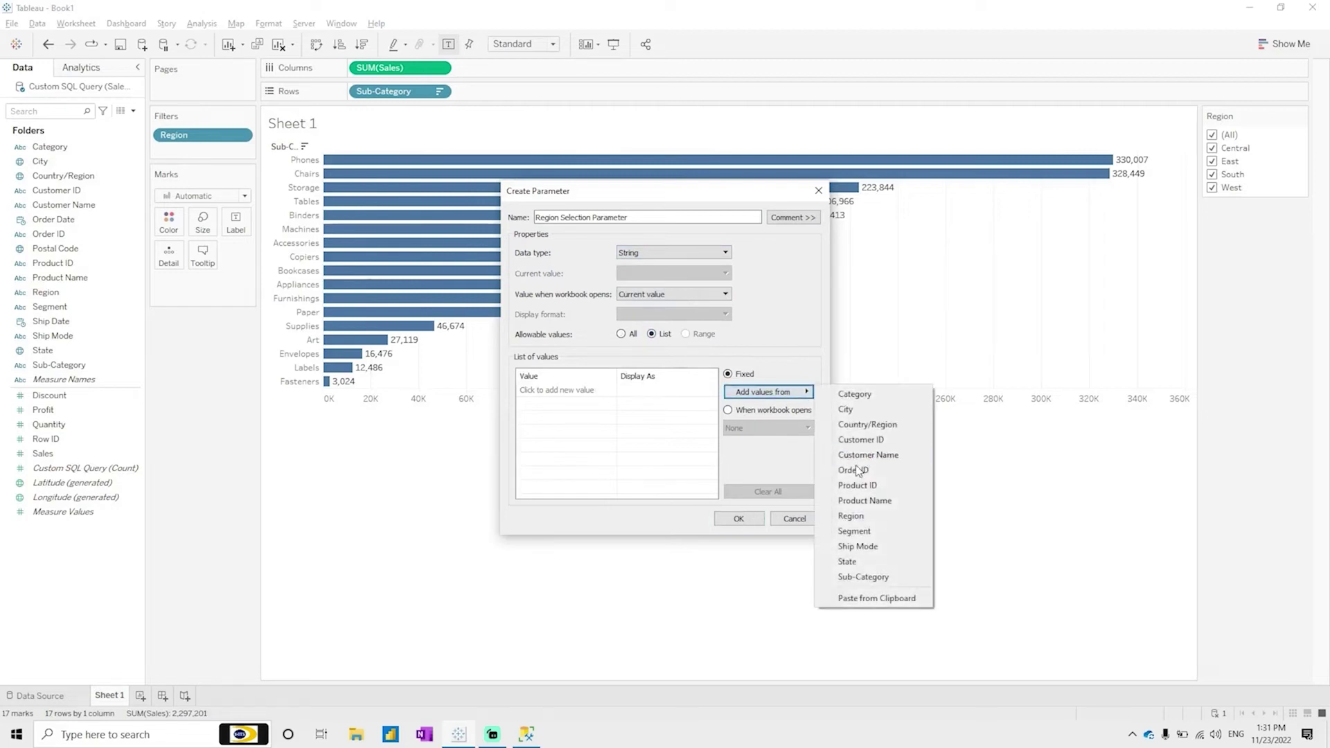
pyautogui.click(867, 521)
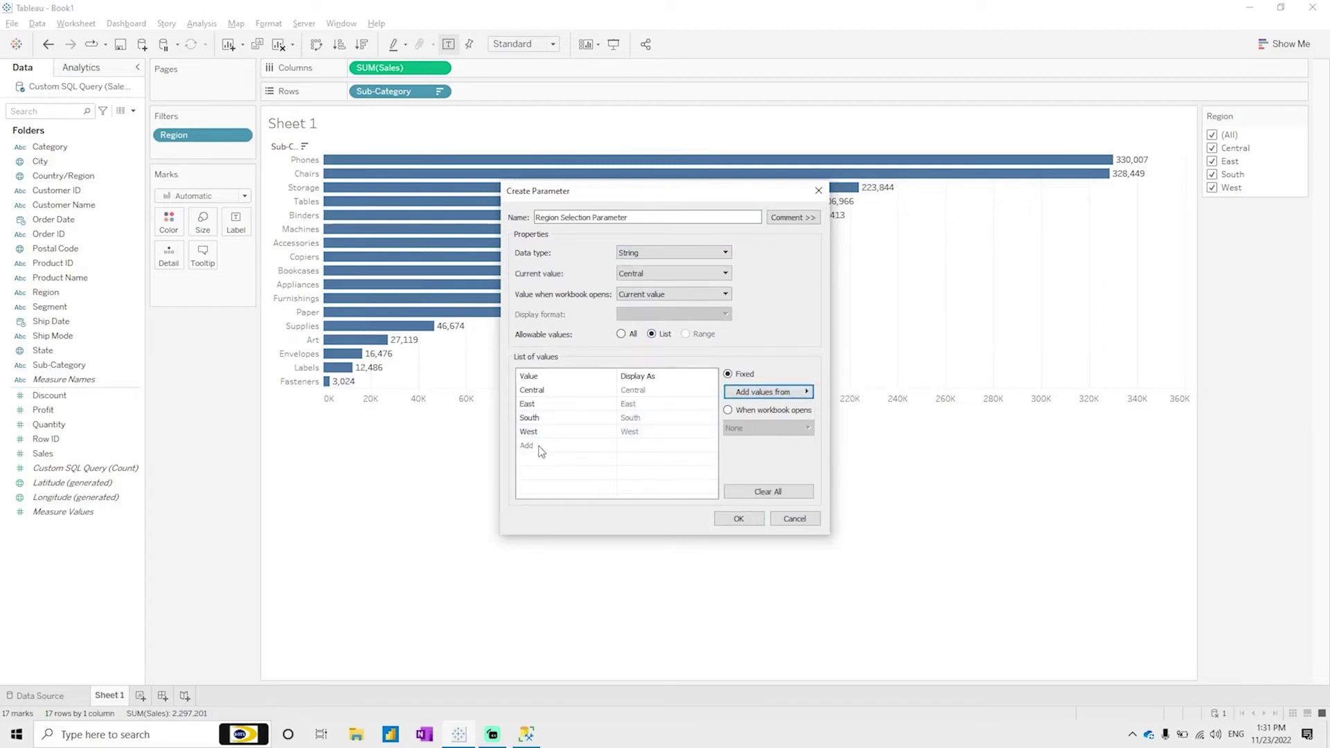
pyautogui.click(749, 518)
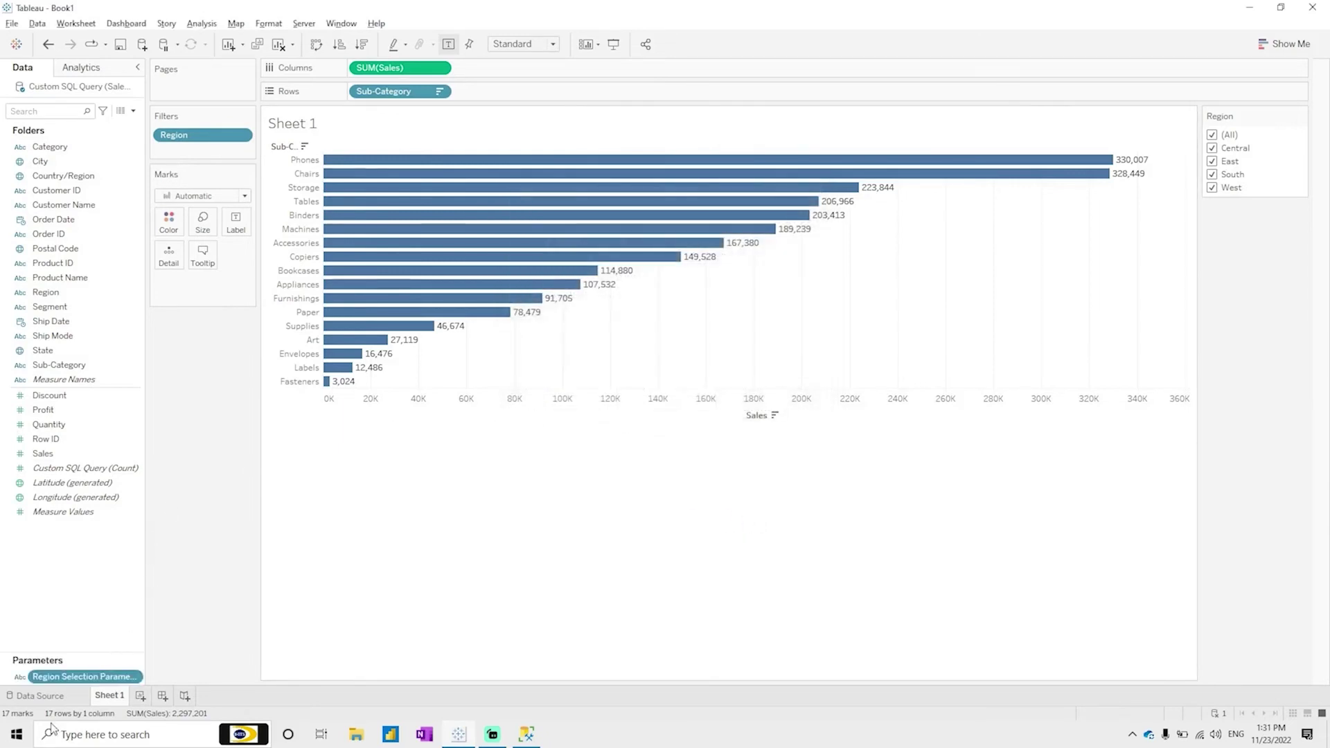
# Add Region Selection Parameter to Sheet 1 and show its parameter control.
pyautogui.rightClick(80, 678)
pyautogui.click(135, 436)
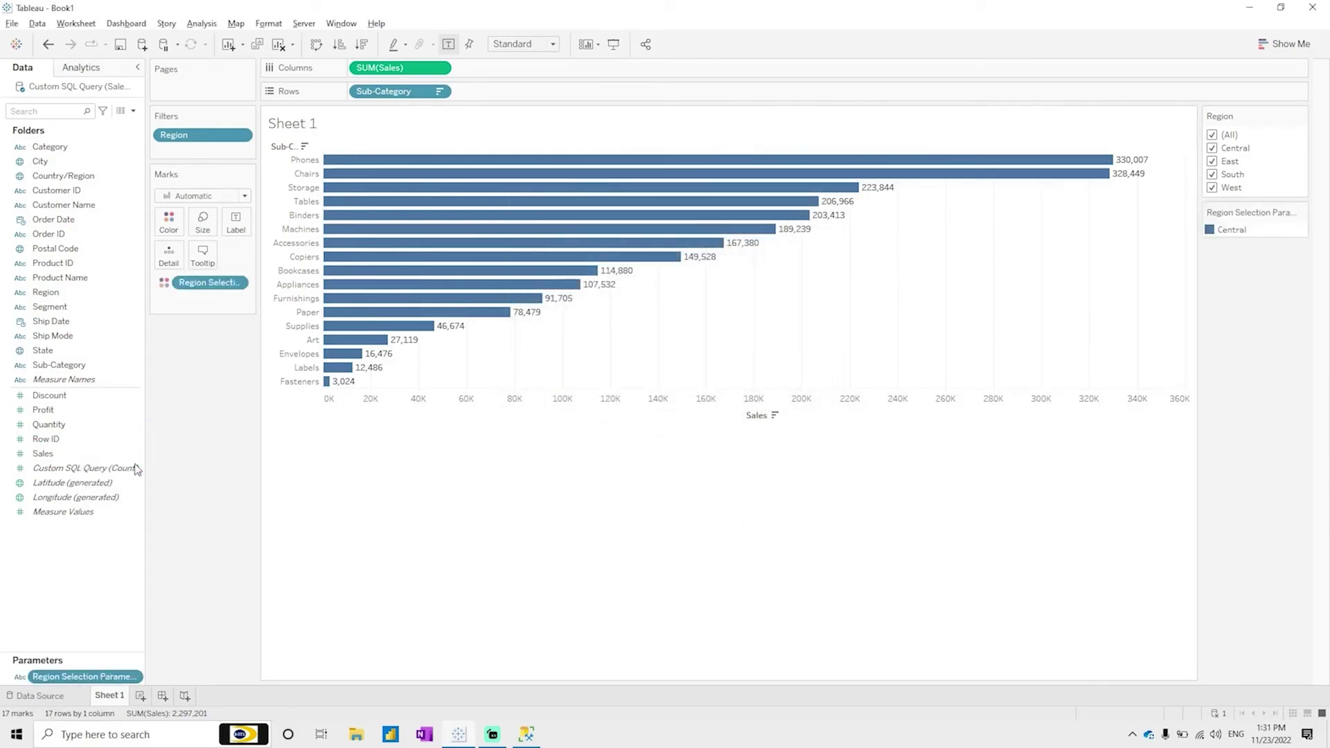
pyautogui.rightClick(88, 678)
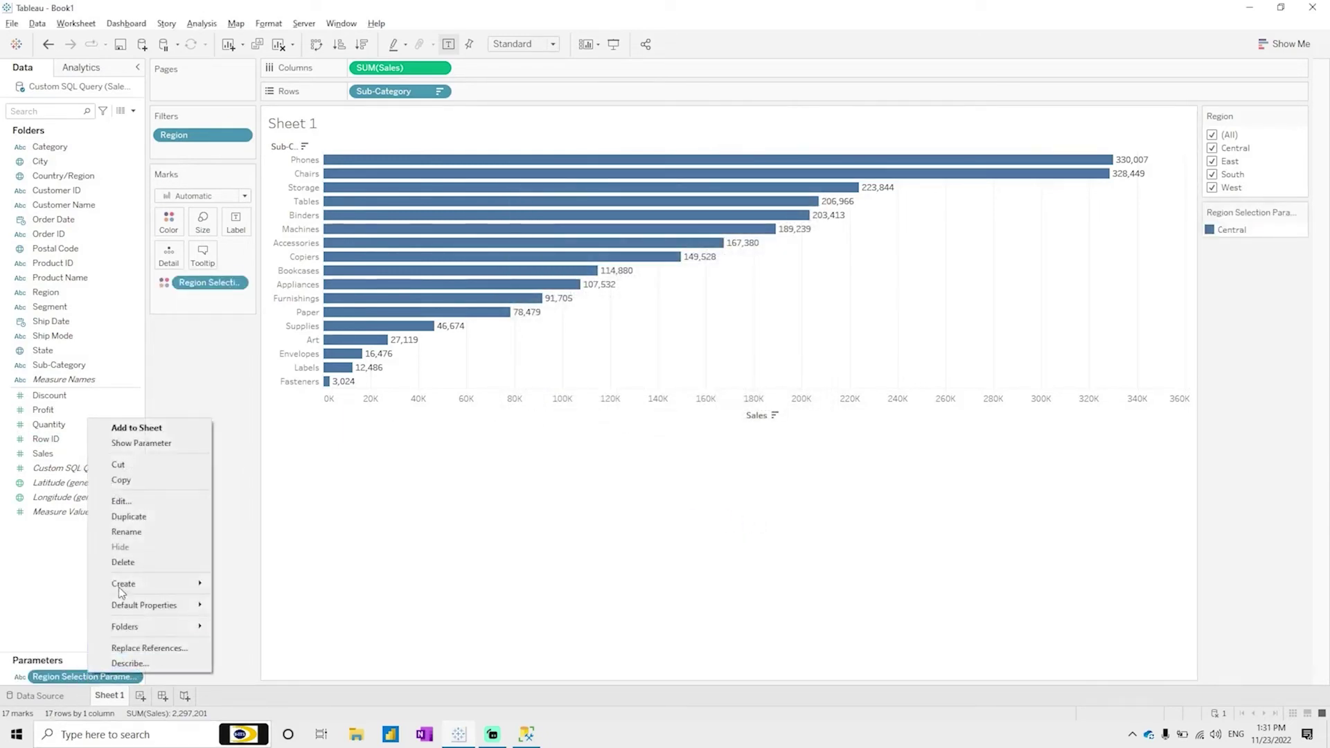
pyautogui.click(169, 443)
# Test the parameter control by switching Region Selection Parameter to East and South.
pyautogui.click(1247, 271)
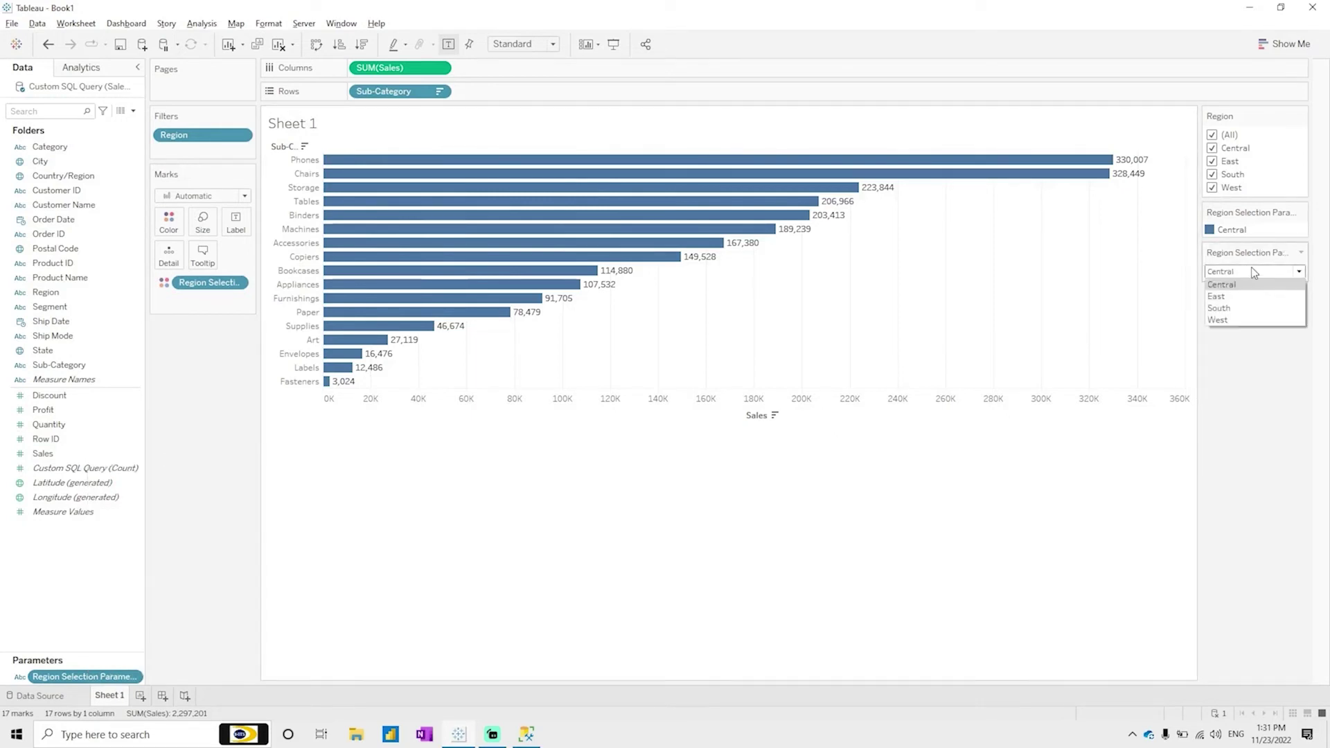
pyautogui.click(1238, 292)
pyautogui.click(1247, 271)
pyautogui.click(1233, 295)
pyautogui.click(1236, 274)
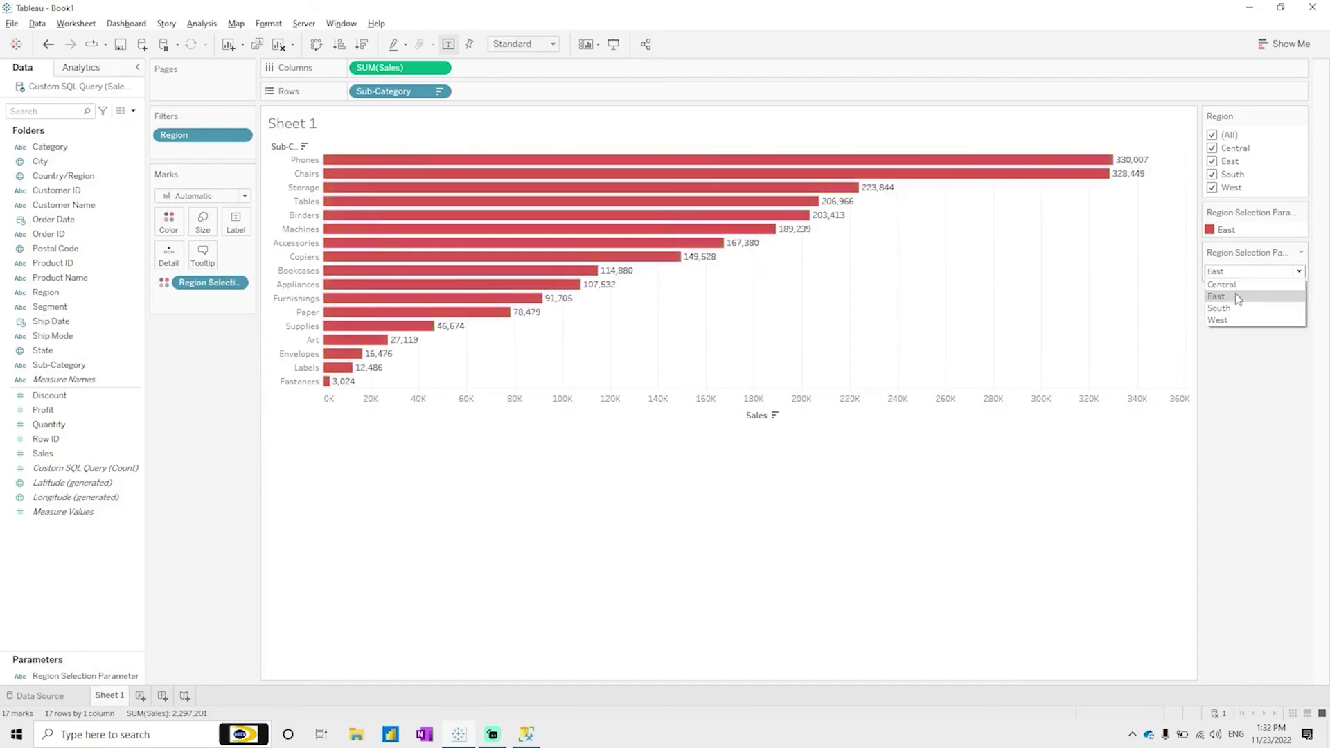
pyautogui.click(1236, 313)
# Remove Region Selection Parameter from the chart's color marks, and switch its control to East, then West.
pyautogui.moveTo(209, 282); pyautogui.dragTo(125, 628)
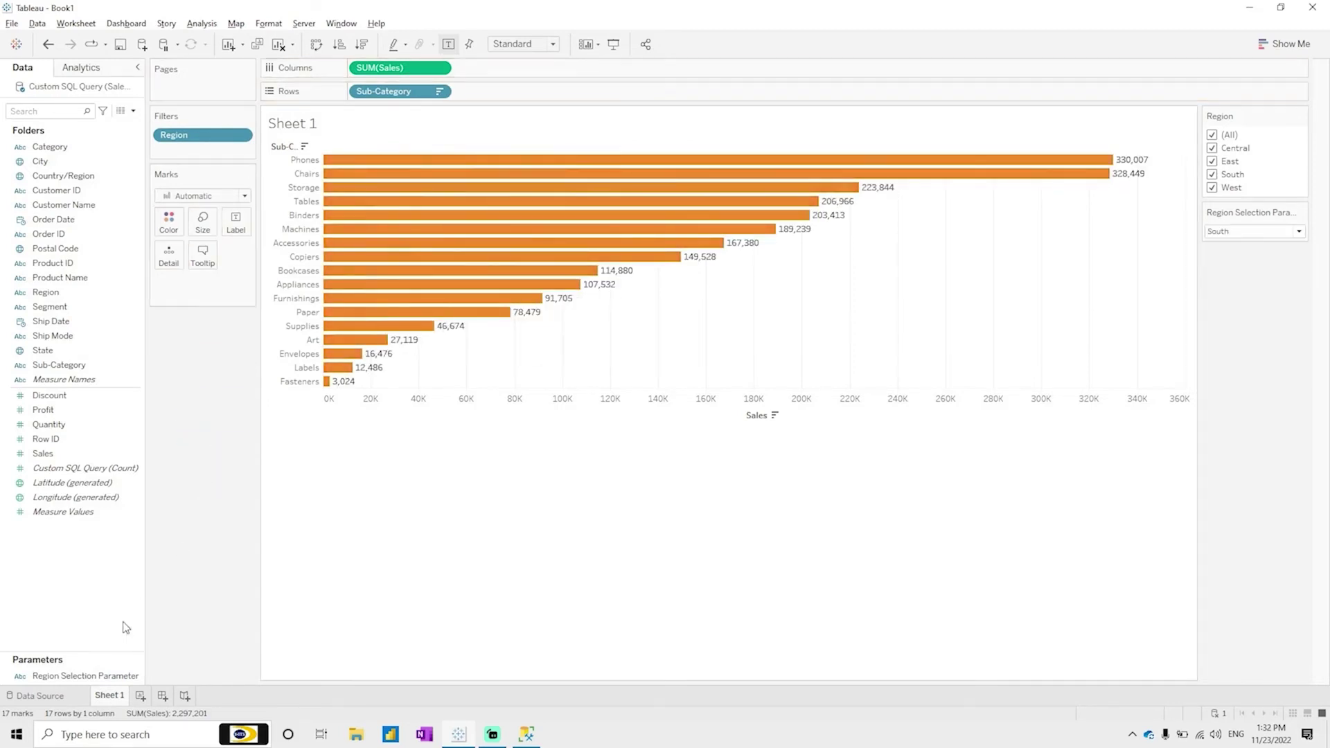
pyautogui.click(1233, 233)
pyautogui.click(1233, 256)
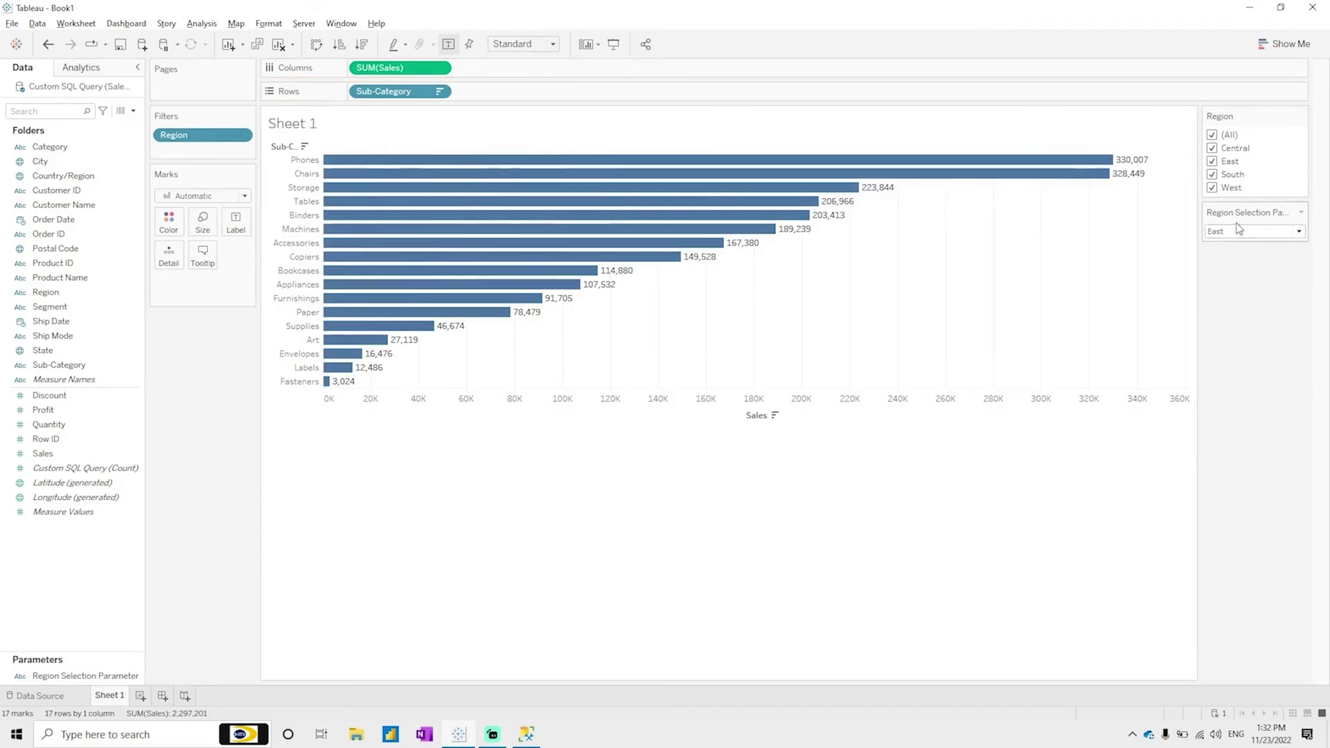
pyautogui.click(1237, 232)
pyautogui.click(1223, 279)
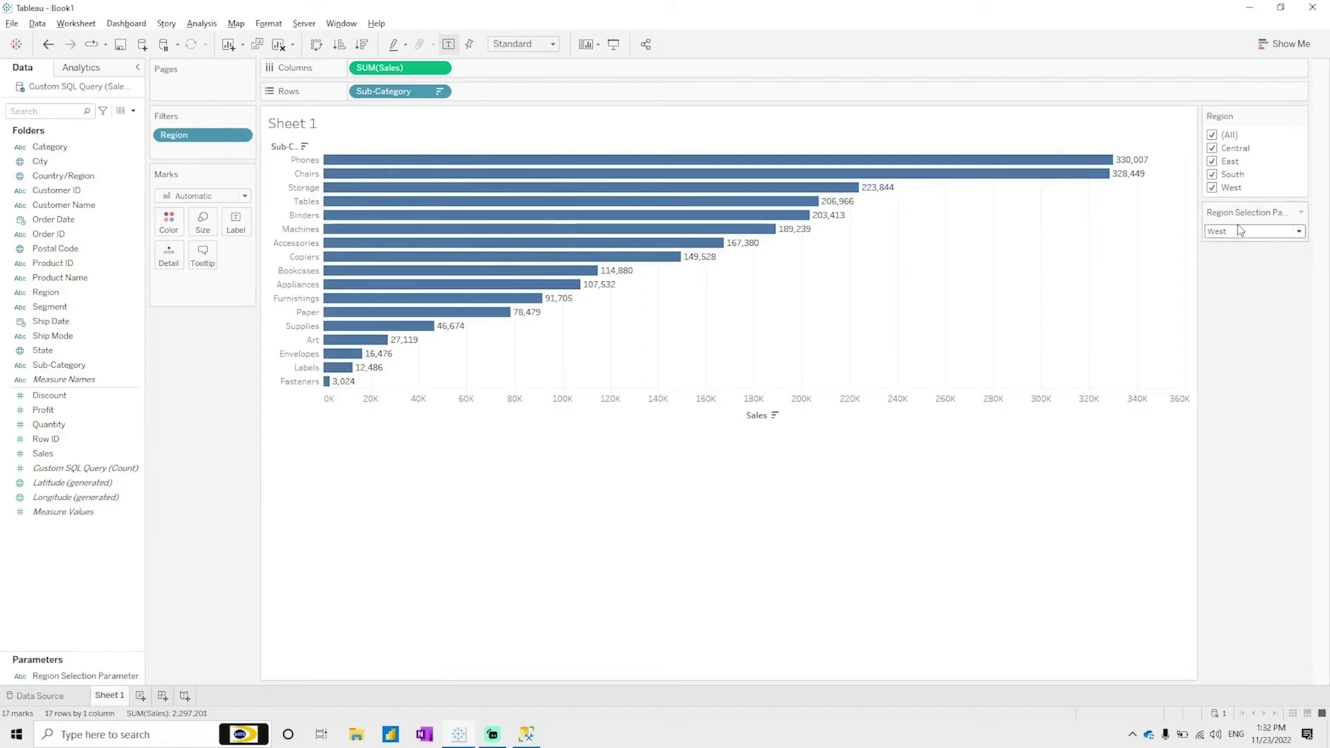
# Test the Region filter by excluding Central and East, then restore all regions.
pyautogui.click(1212, 148)
pyautogui.click(1212, 161)
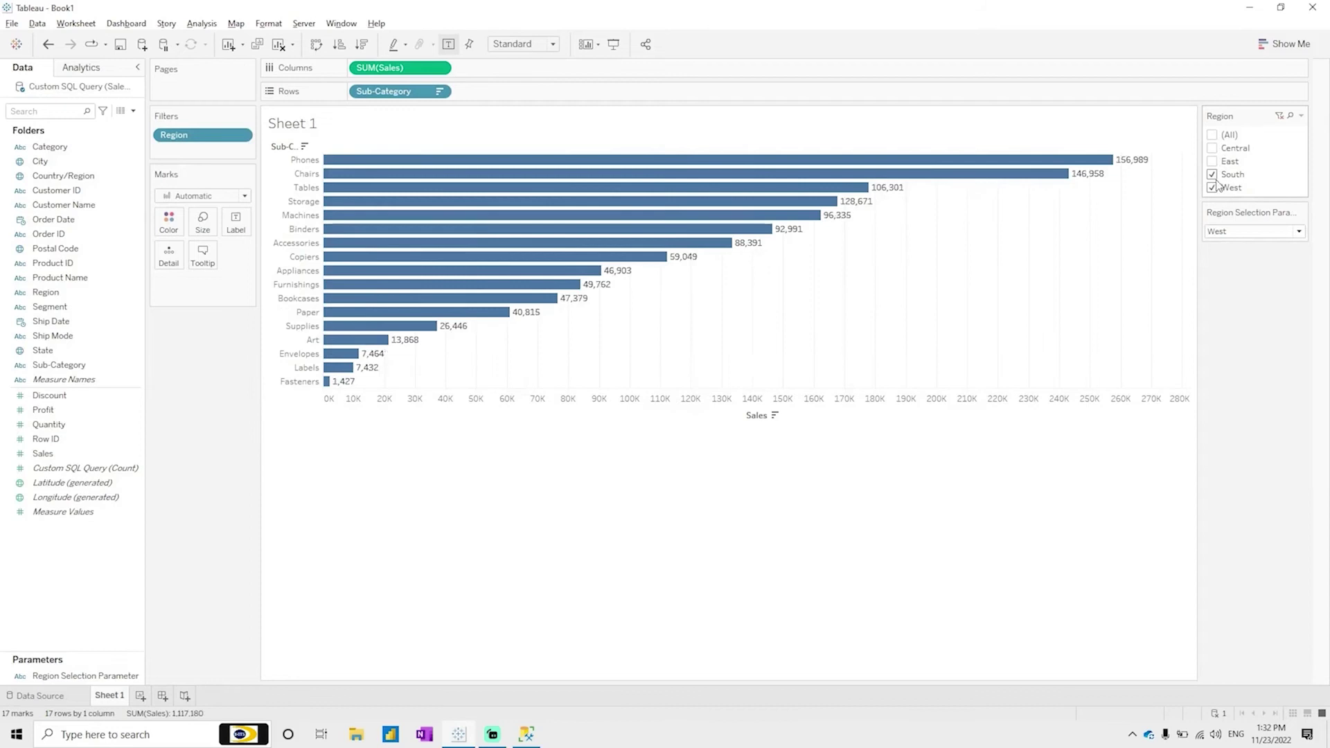
pyautogui.click(1213, 134)
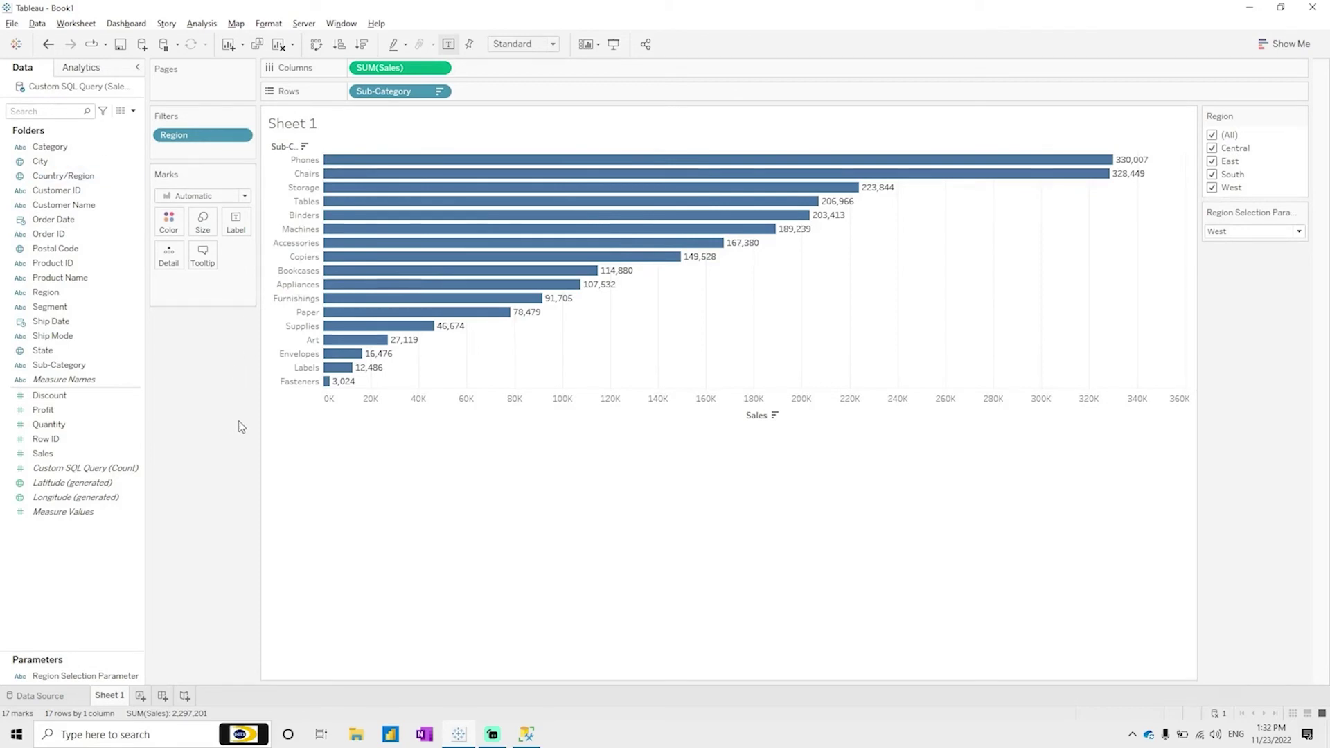
pyautogui.click(1231, 232)
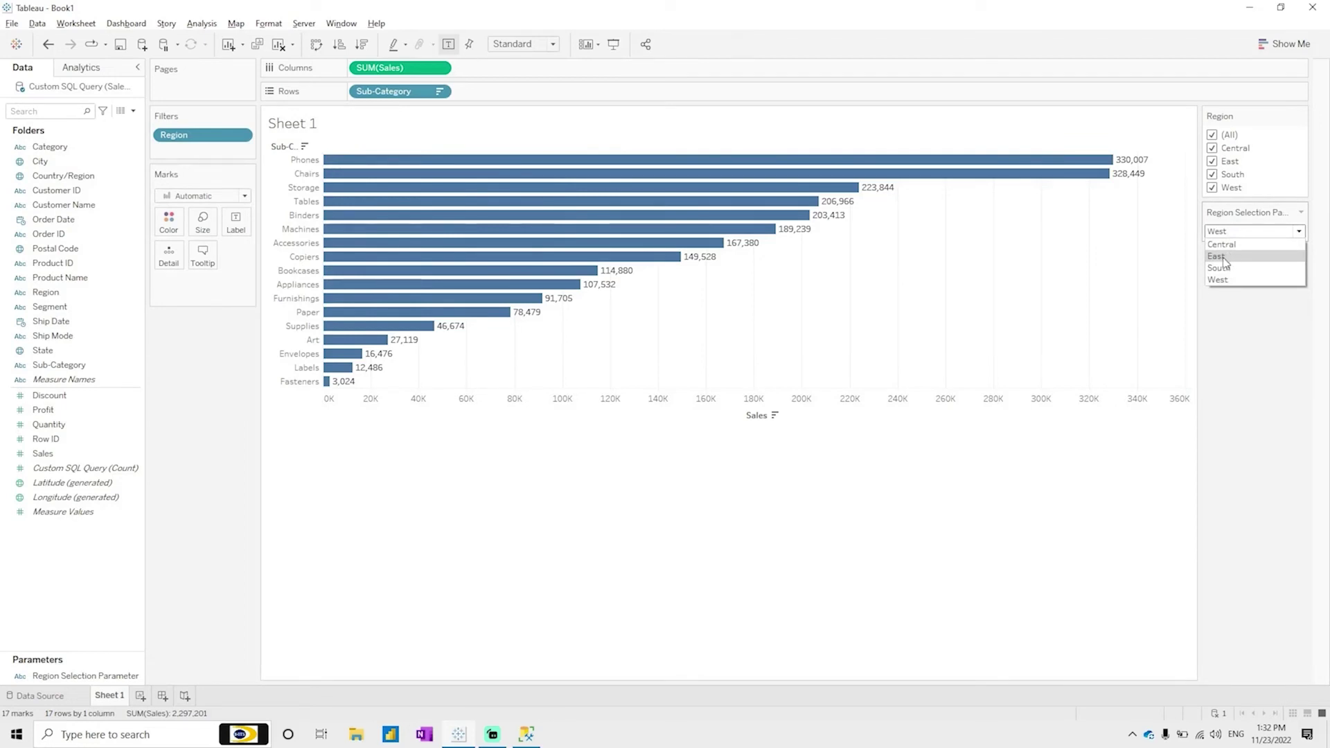
pyautogui.click(1298, 457)
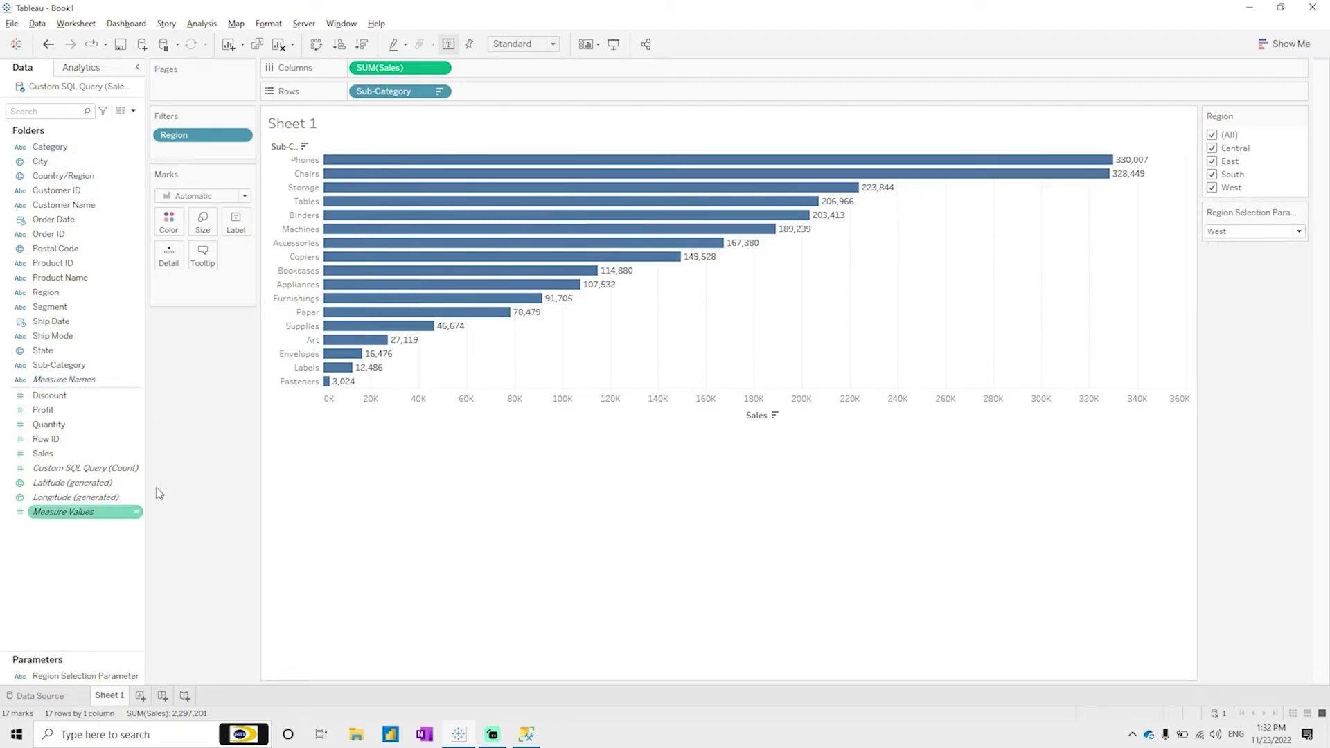
# Edit the data source's custom SQL query to add the condition where Region = 'Central'.
pyautogui.rightClick(90, 85)
pyautogui.click(135, 97)
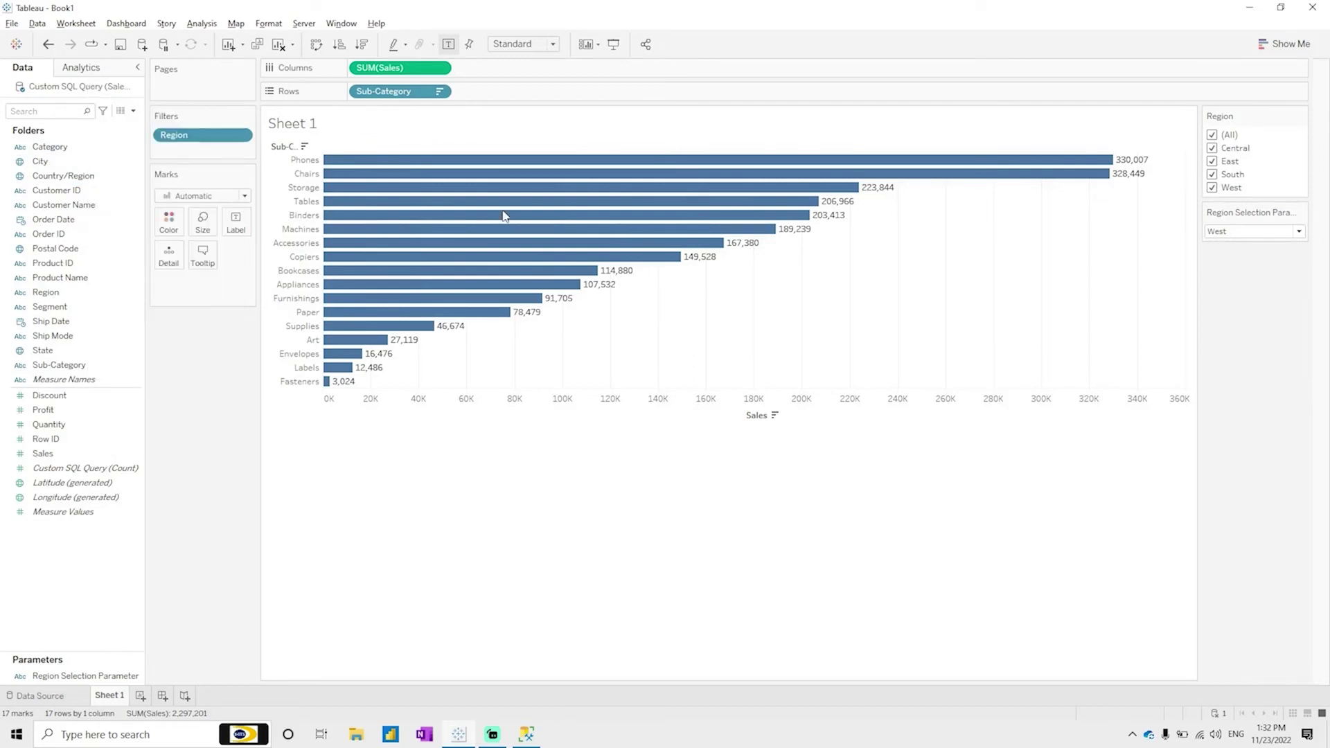
pyautogui.click(333, 126)
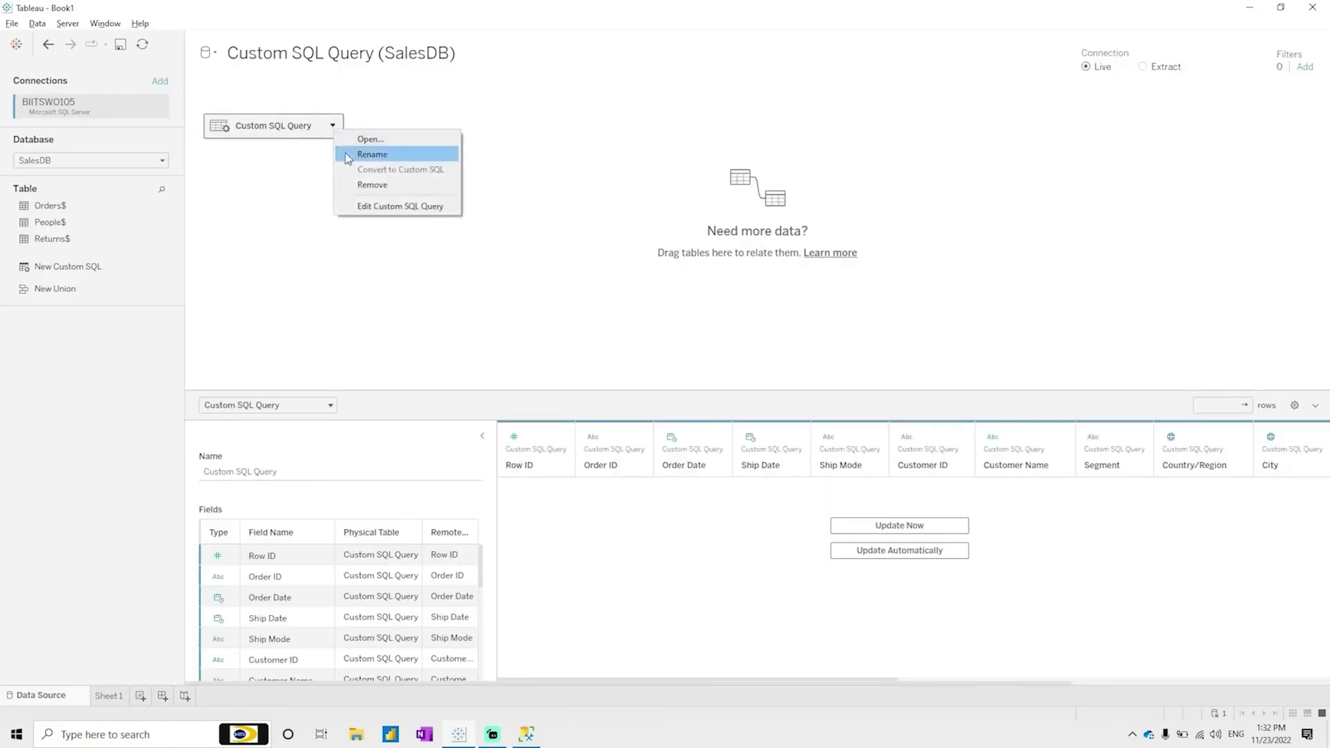
pyautogui.click(388, 206)
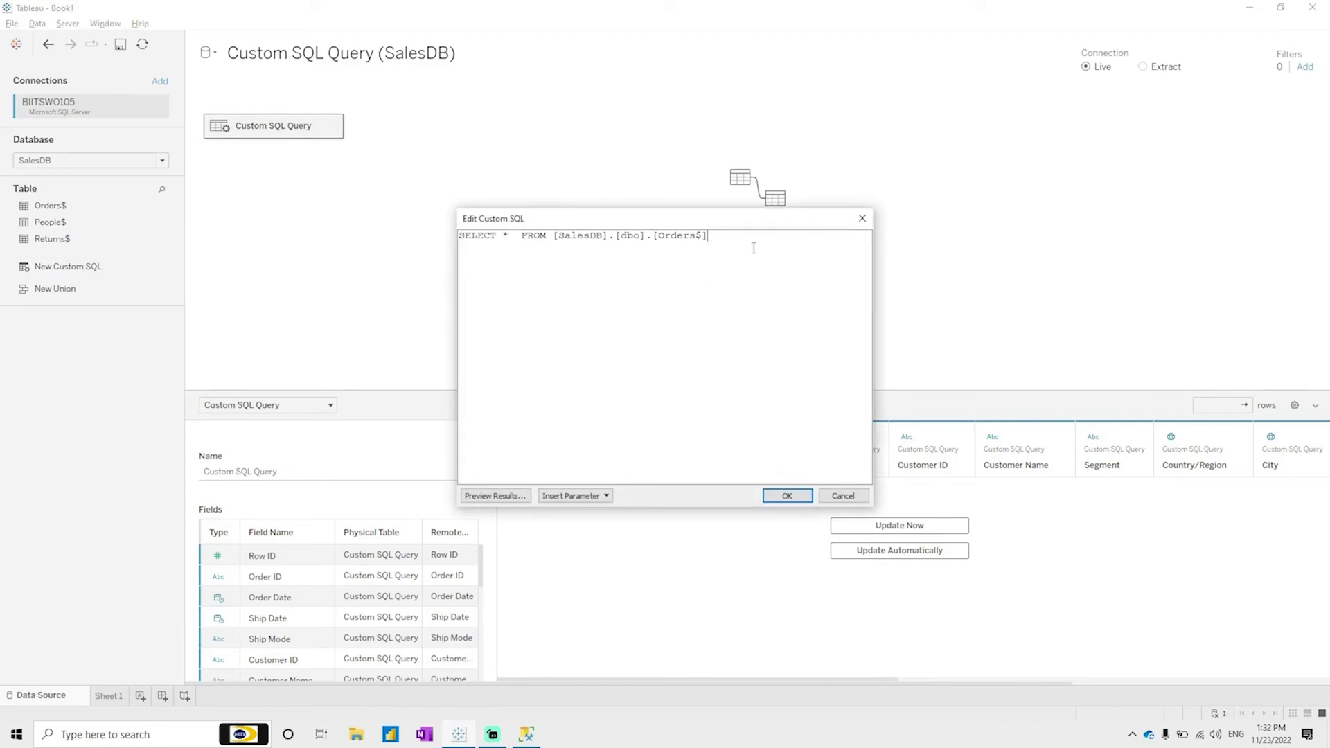
pyautogui.write("where Region = 'C")
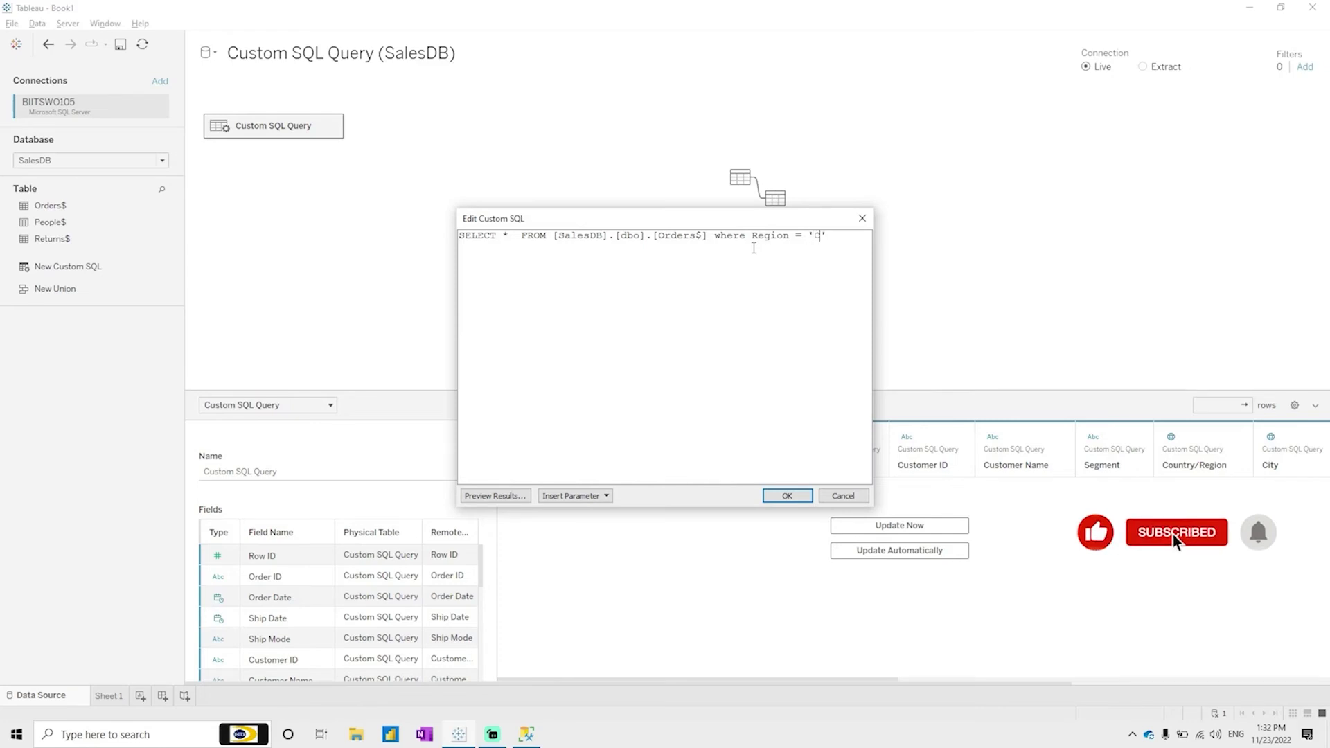
pyautogui.write("'Central")
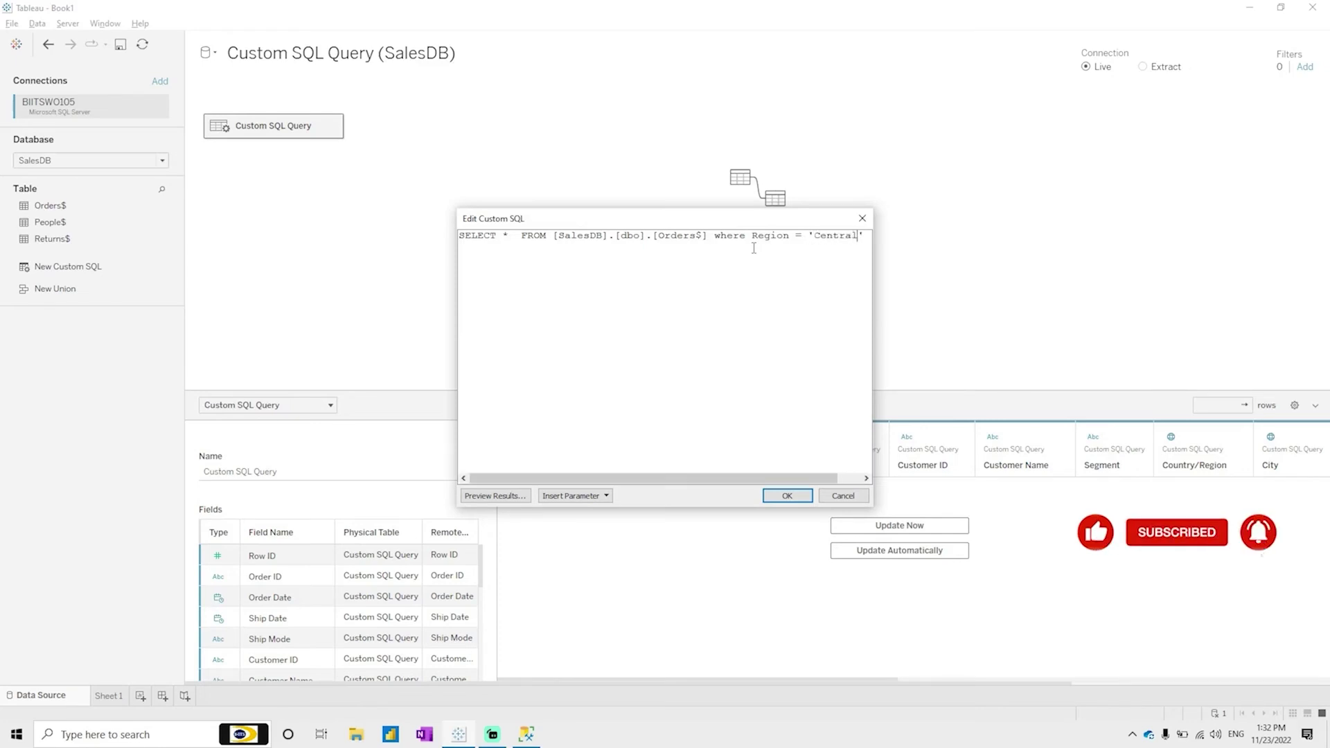
pyautogui.click(787, 496)
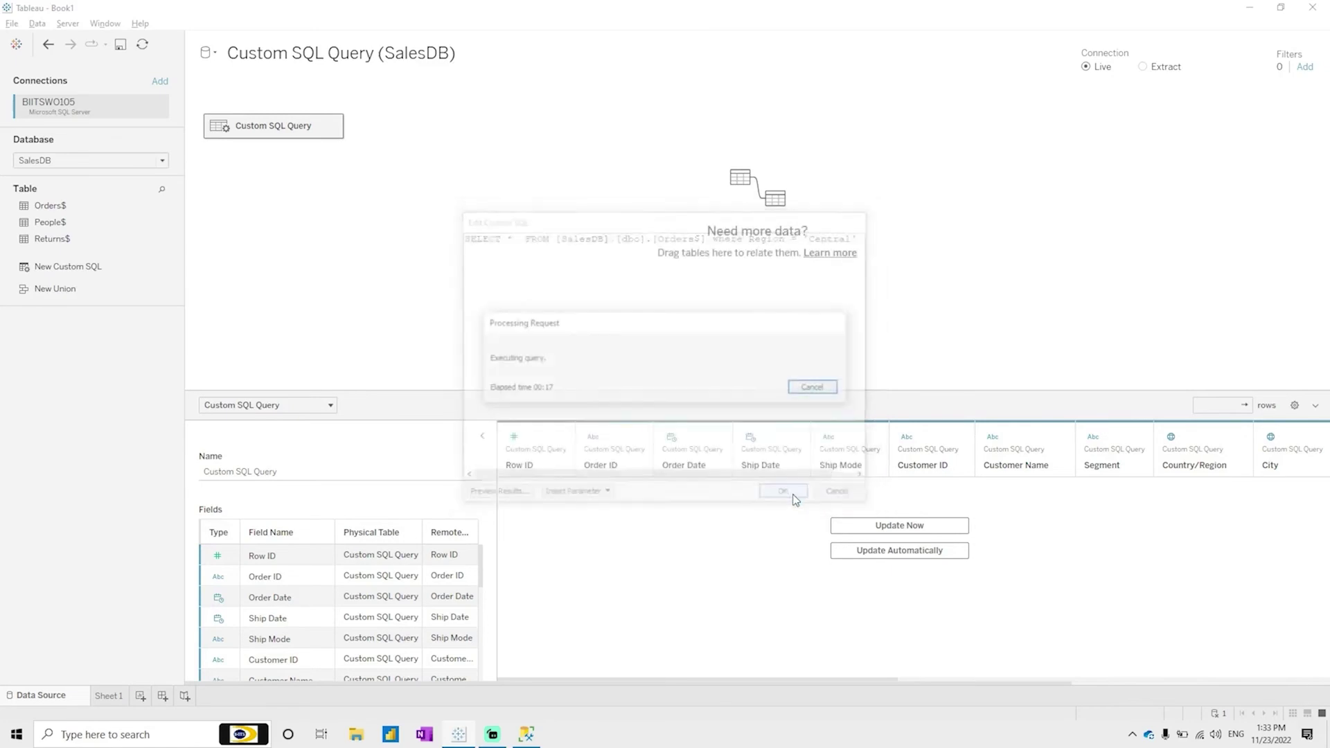
# On Sheet 1, test Region Selection Parameter against the hard-coded query by switching it to East, South, East, and Central.
pyautogui.click(111, 696)
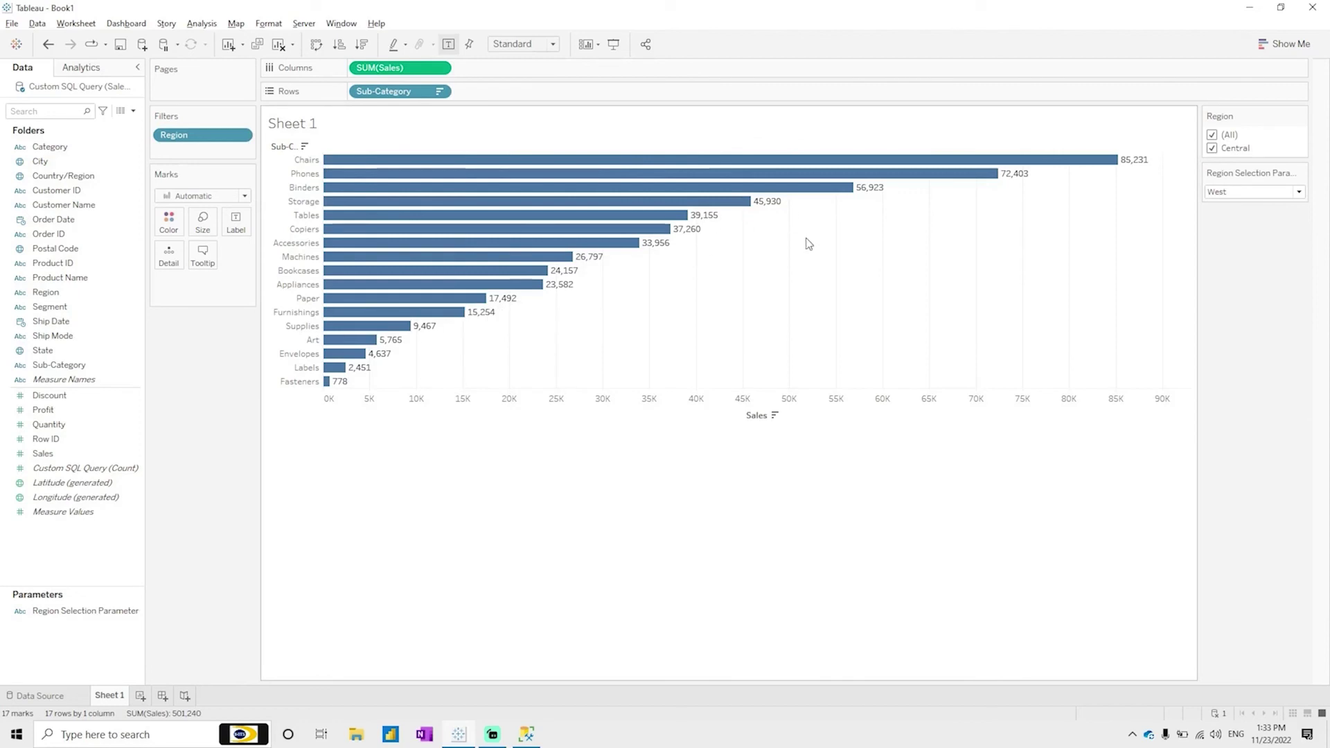
pyautogui.click(1247, 192)
pyautogui.click(1236, 215)
pyautogui.click(1252, 191)
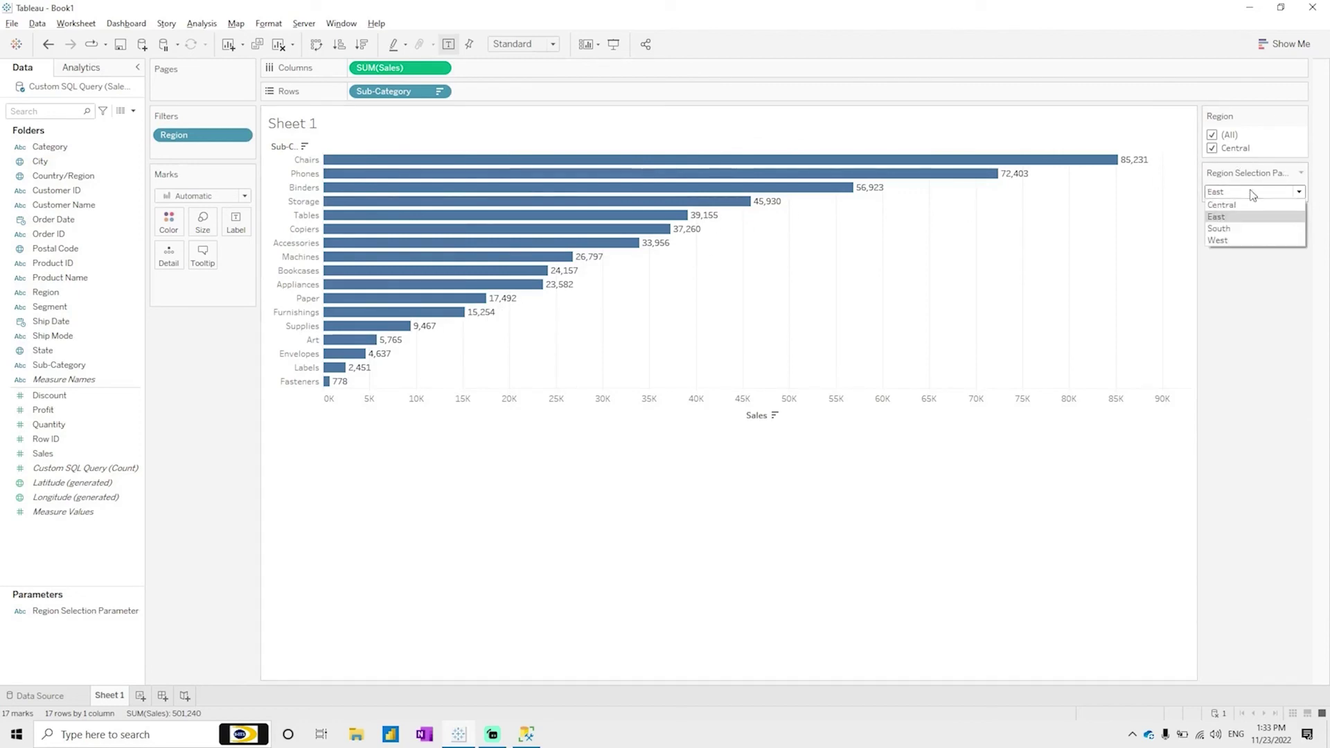
pyautogui.click(1240, 227)
pyautogui.click(1252, 192)
pyautogui.click(1242, 226)
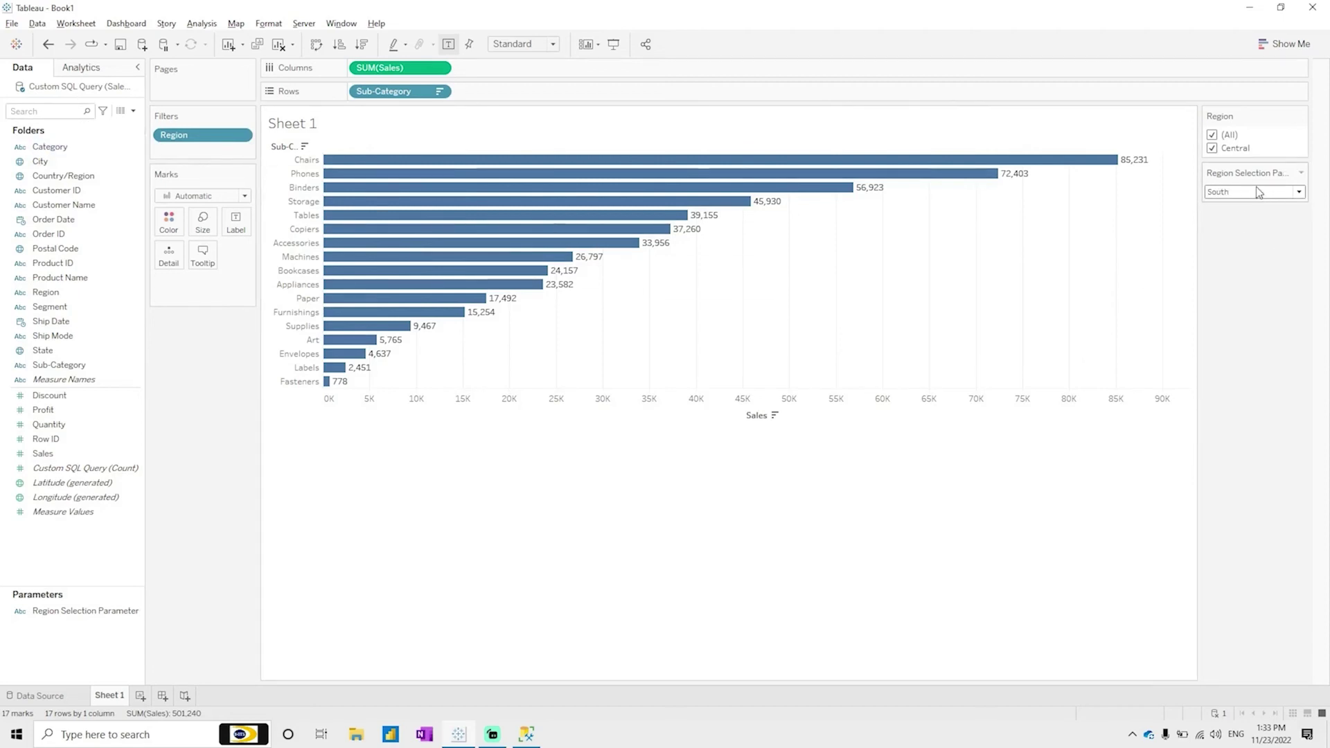
pyautogui.click(1257, 193)
pyautogui.click(1238, 215)
pyautogui.click(1249, 194)
pyautogui.click(1236, 203)
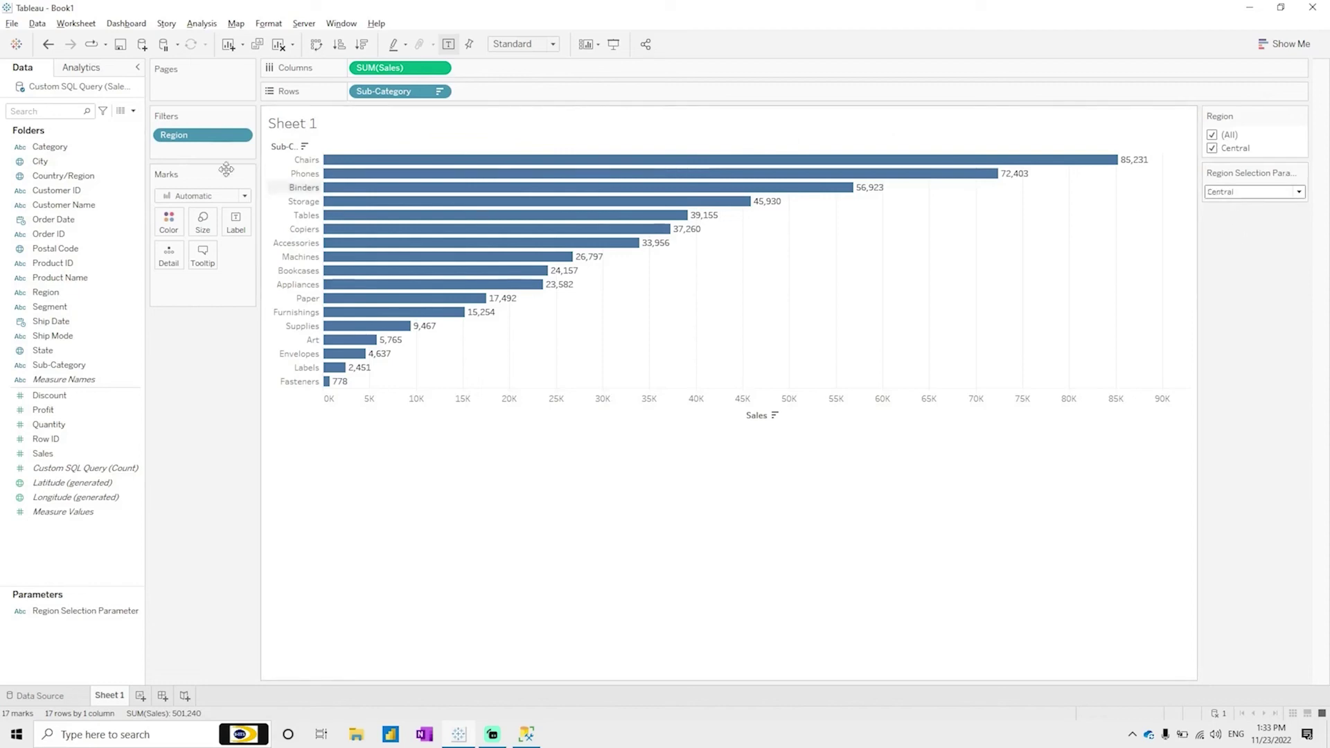
# Replace the 'Central' value in the custom SQL query's where clause with Region Selection Parameter.
pyautogui.rightClick(89, 86)
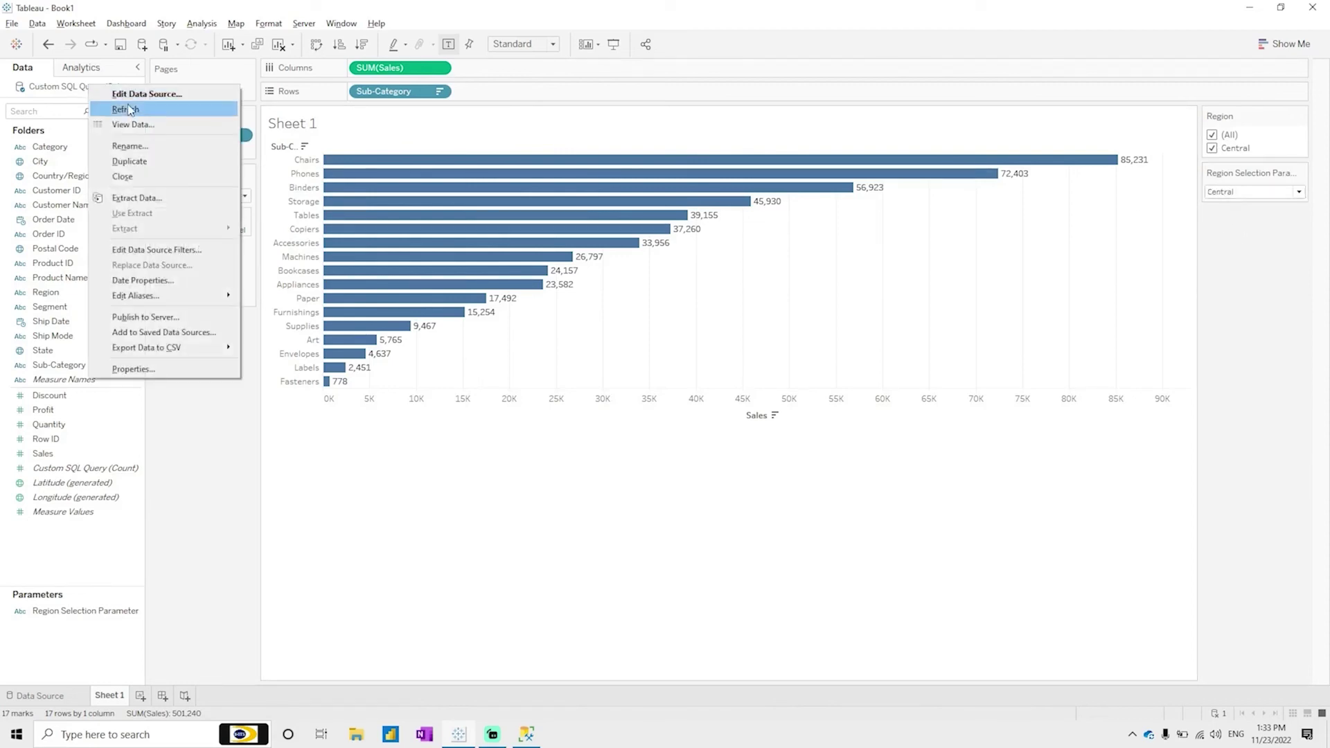
pyautogui.click(146, 95)
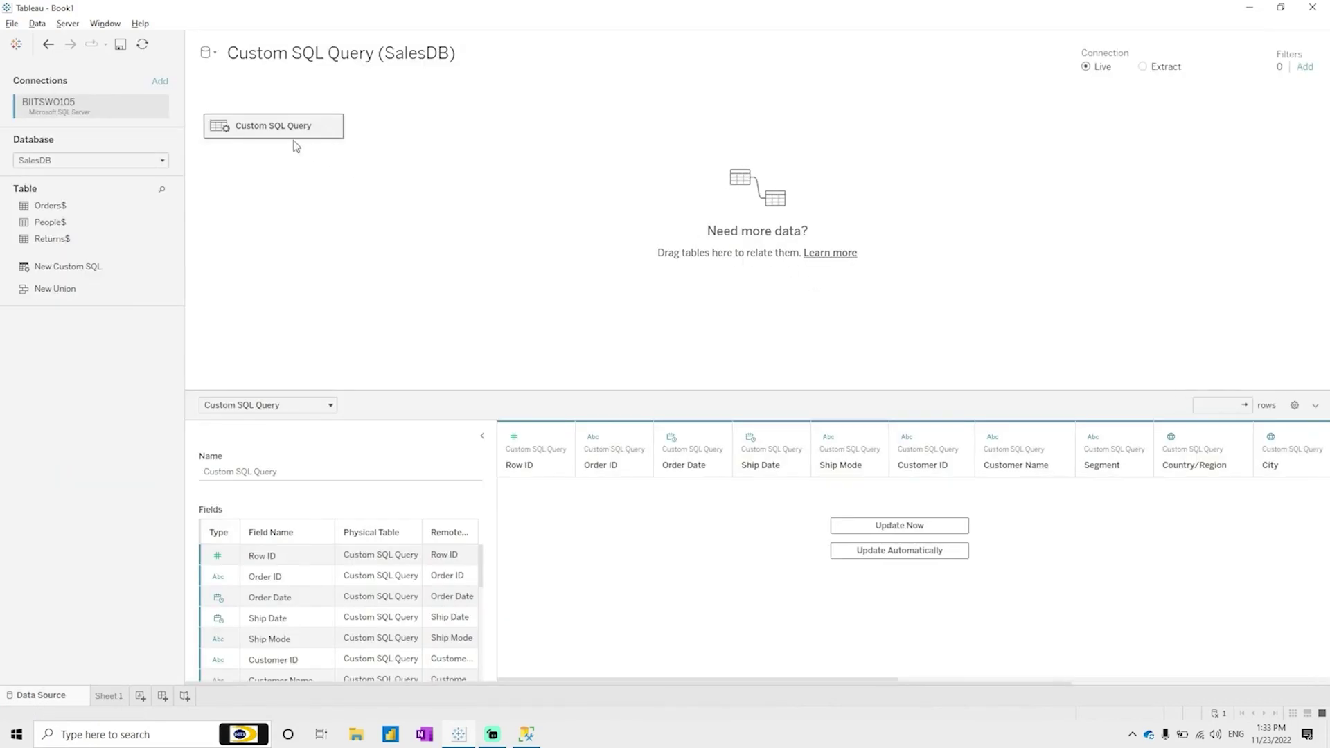
pyautogui.click(333, 129)
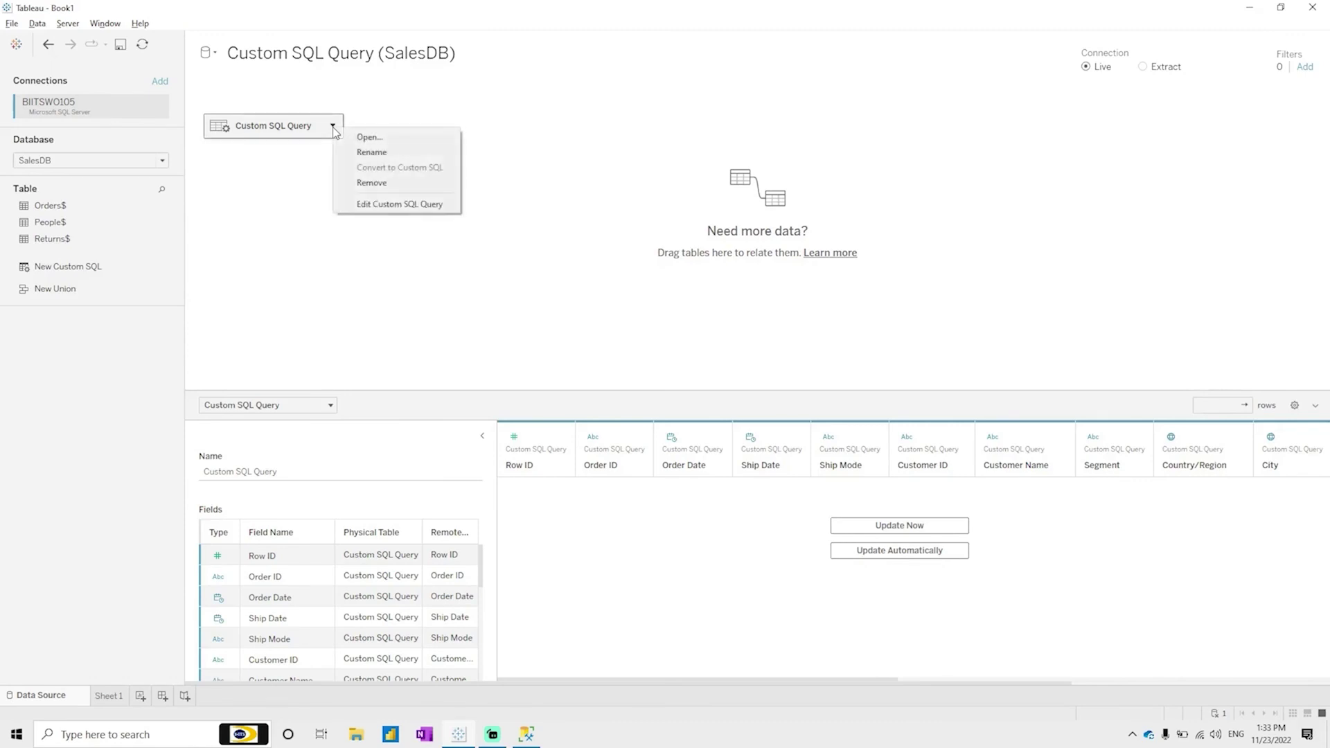
pyautogui.click(383, 204)
pyautogui.moveTo(816, 237); pyautogui.dragTo(859, 239)
pyautogui.press('BackSpace')
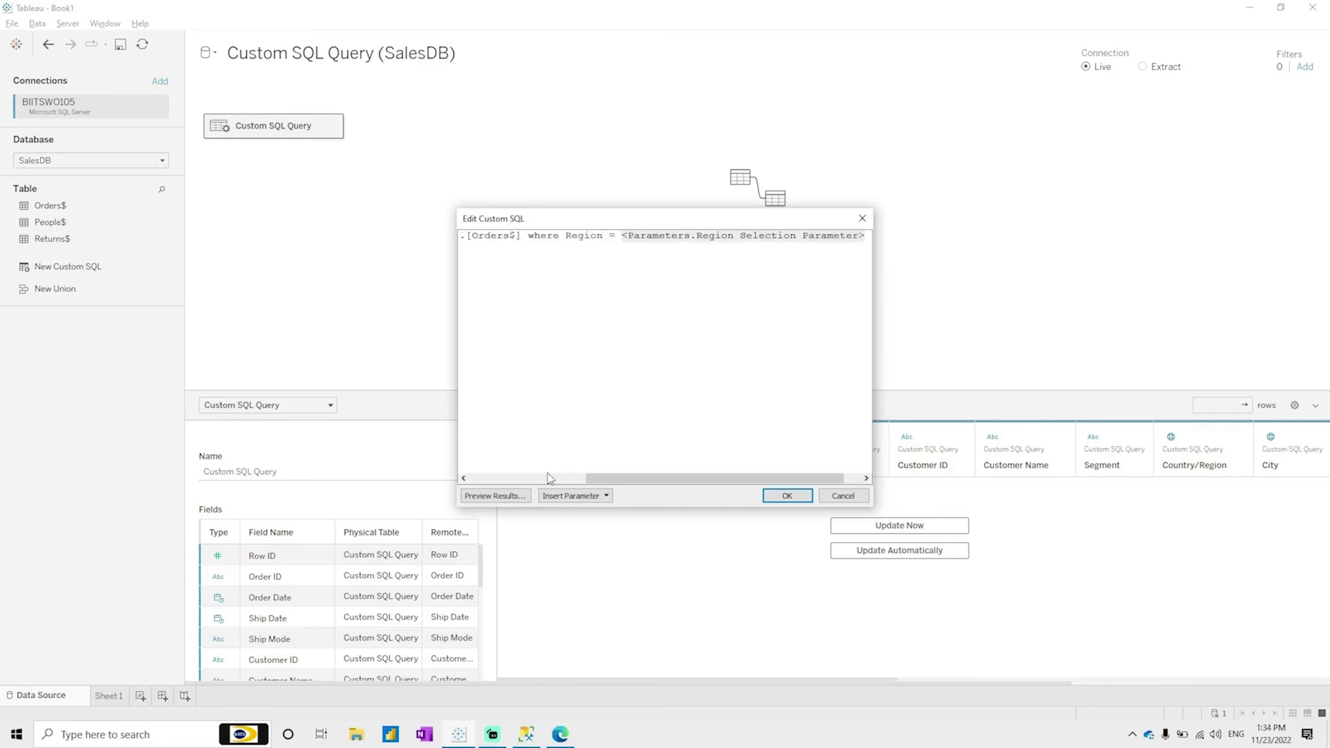
pyautogui.click(577, 496)
pyautogui.click(627, 435)
# Preview the results of the parameterized custom SQL query, and apply the edited query.
pyautogui.click(502, 497)
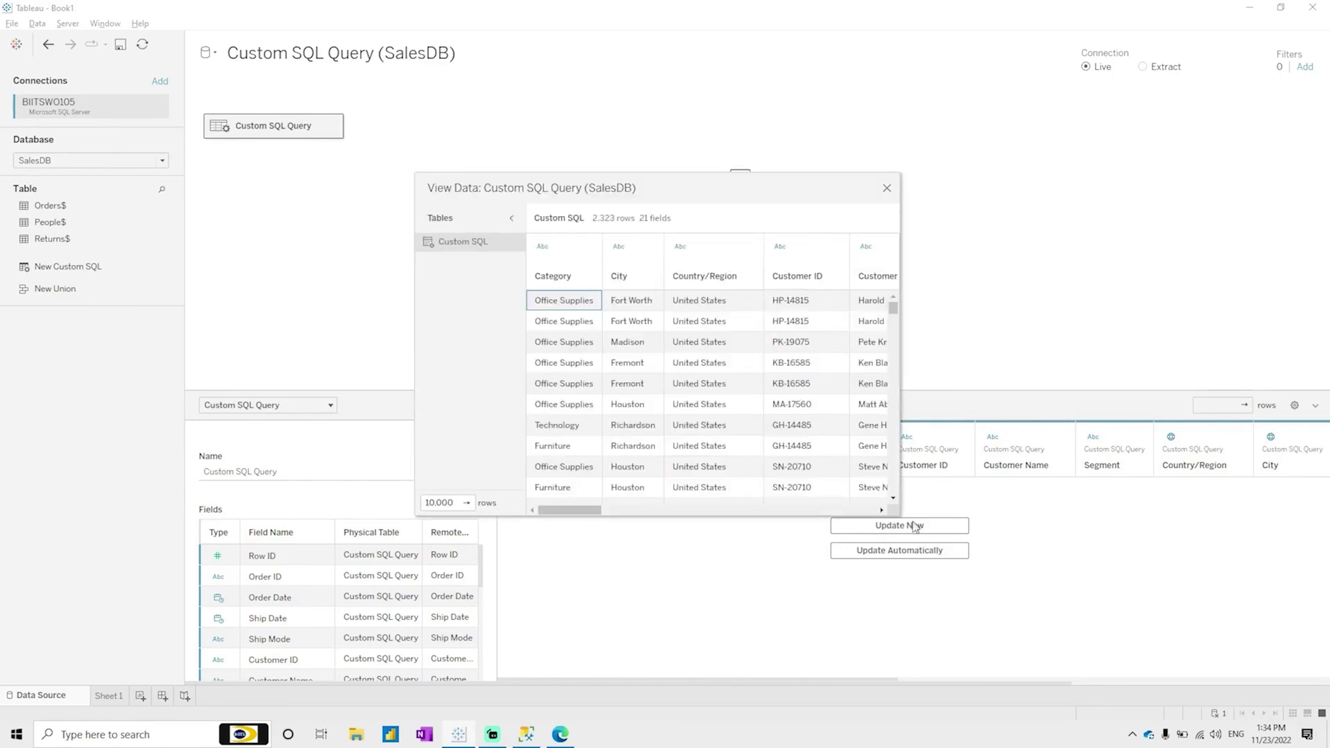
pyautogui.click(886, 188)
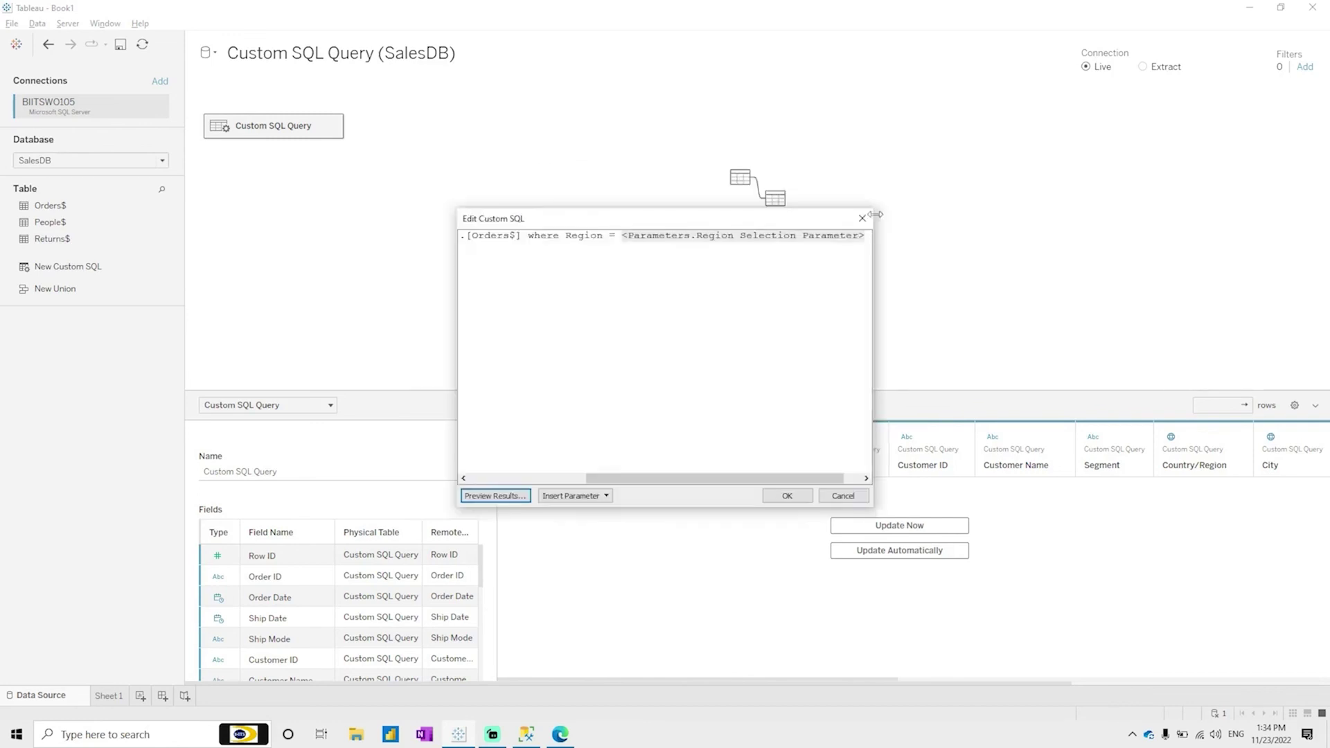
pyautogui.click(787, 496)
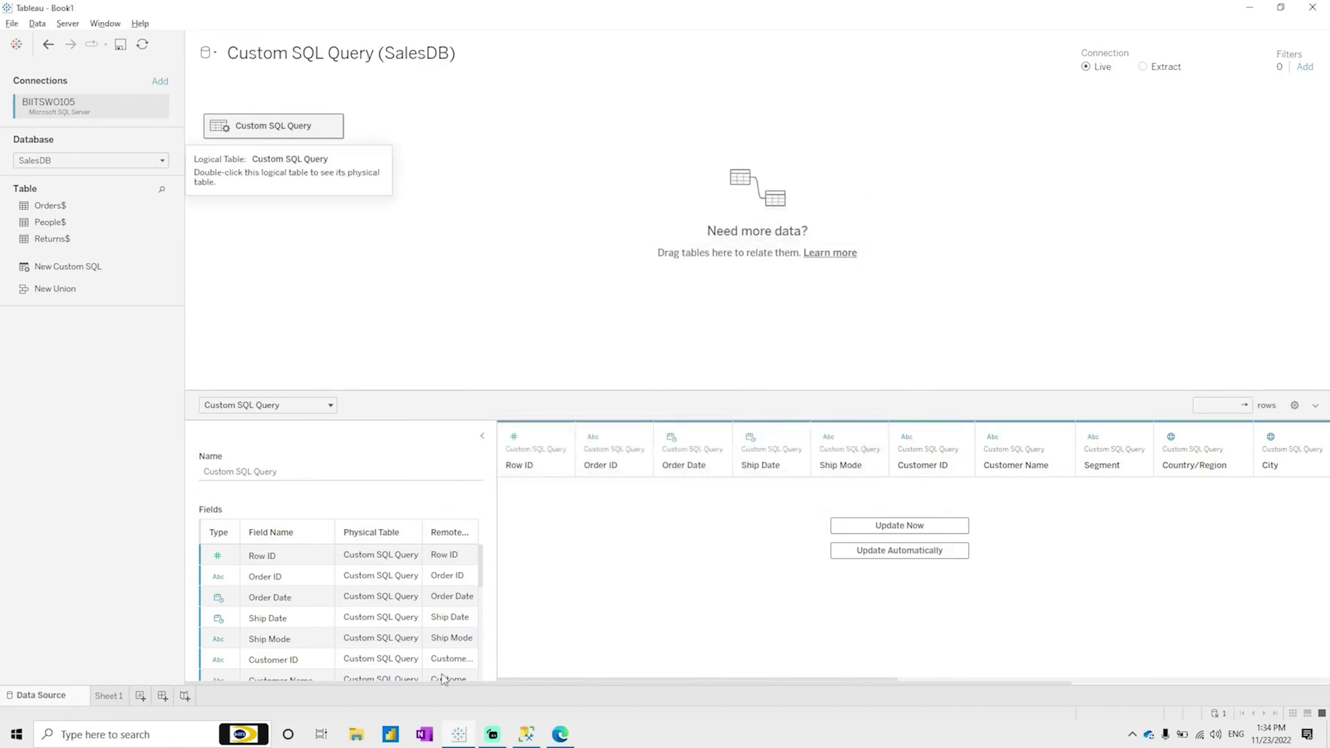
# On Sheet 1, test the parameter-driven chart by switching Region Selection Parameter to South and West.
pyautogui.click(111, 696)
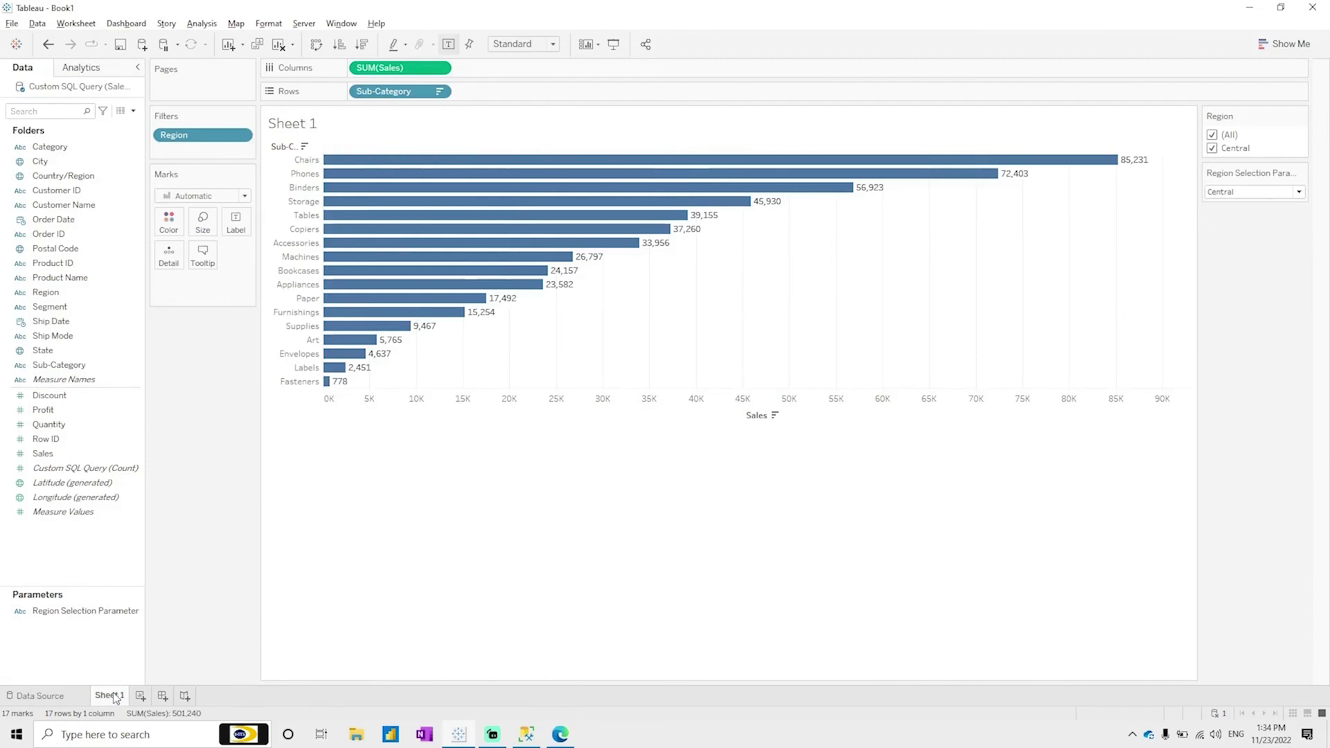
pyautogui.click(1251, 193)
pyautogui.click(1219, 228)
pyautogui.click(1250, 192)
pyautogui.click(1240, 217)
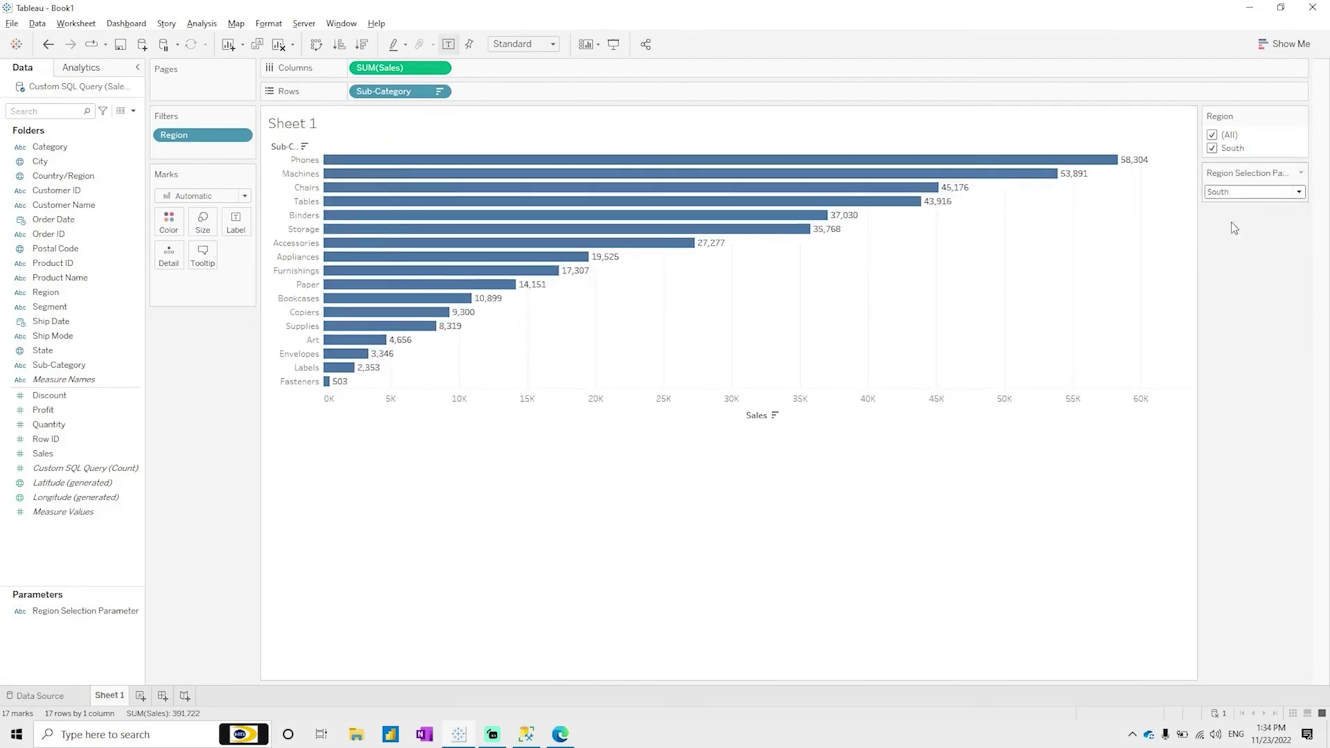
pyautogui.press('Down')
pyautogui.press('Down')
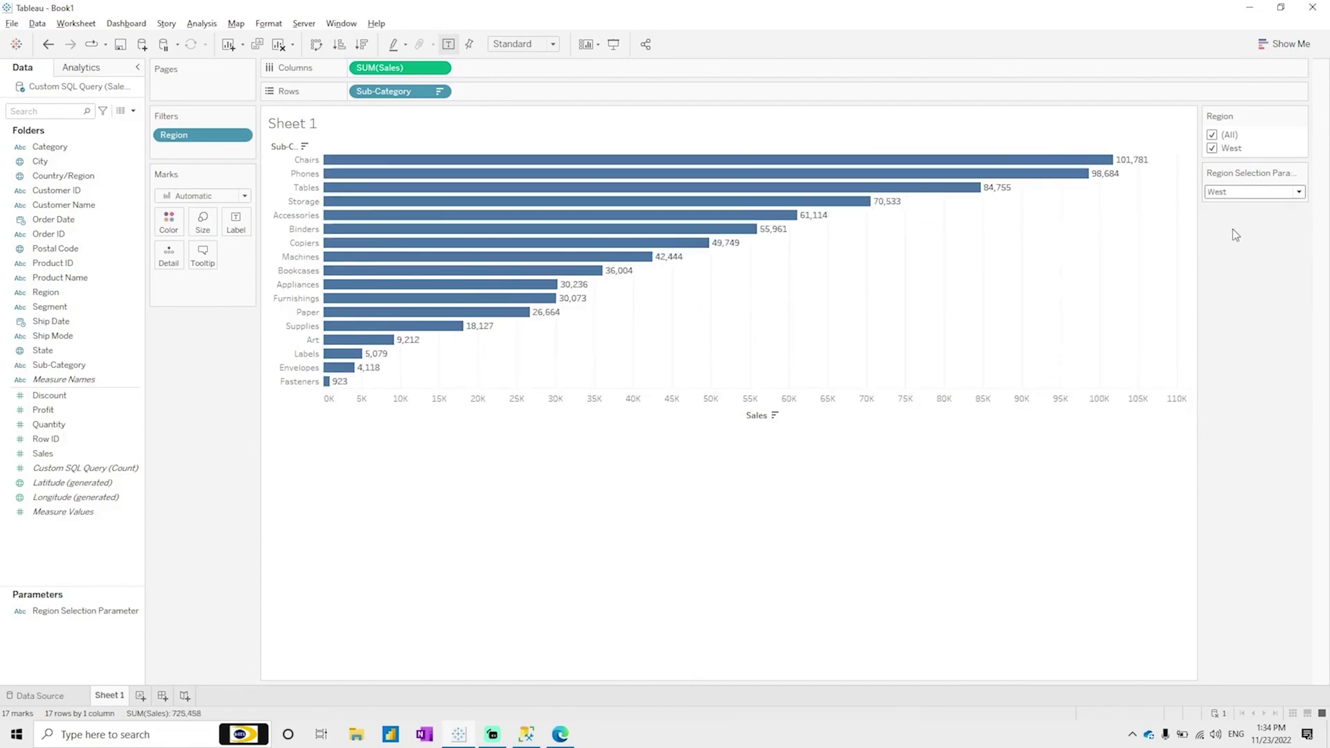
# Switch Region Selection Parameter to South, and set it to East.
pyautogui.click(1232, 191)
pyautogui.click(1237, 230)
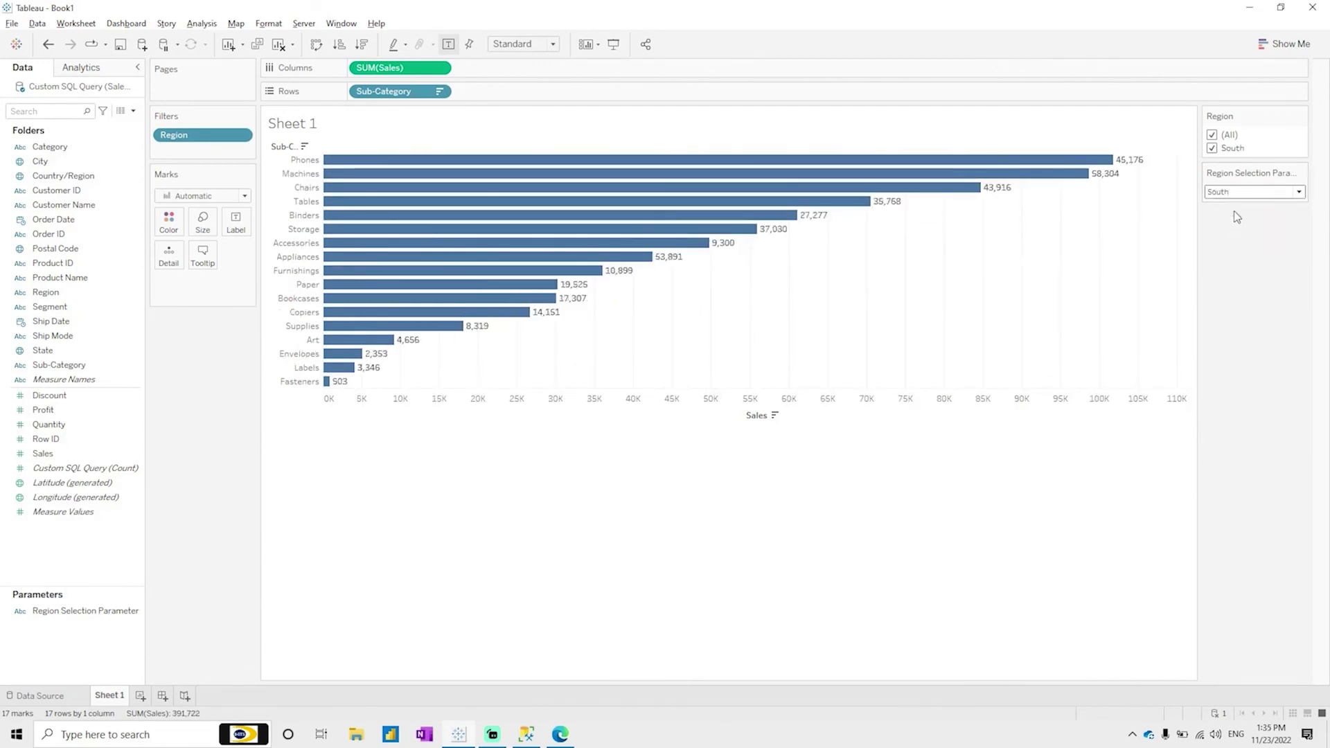
pyautogui.click(1233, 191)
pyautogui.click(1227, 217)
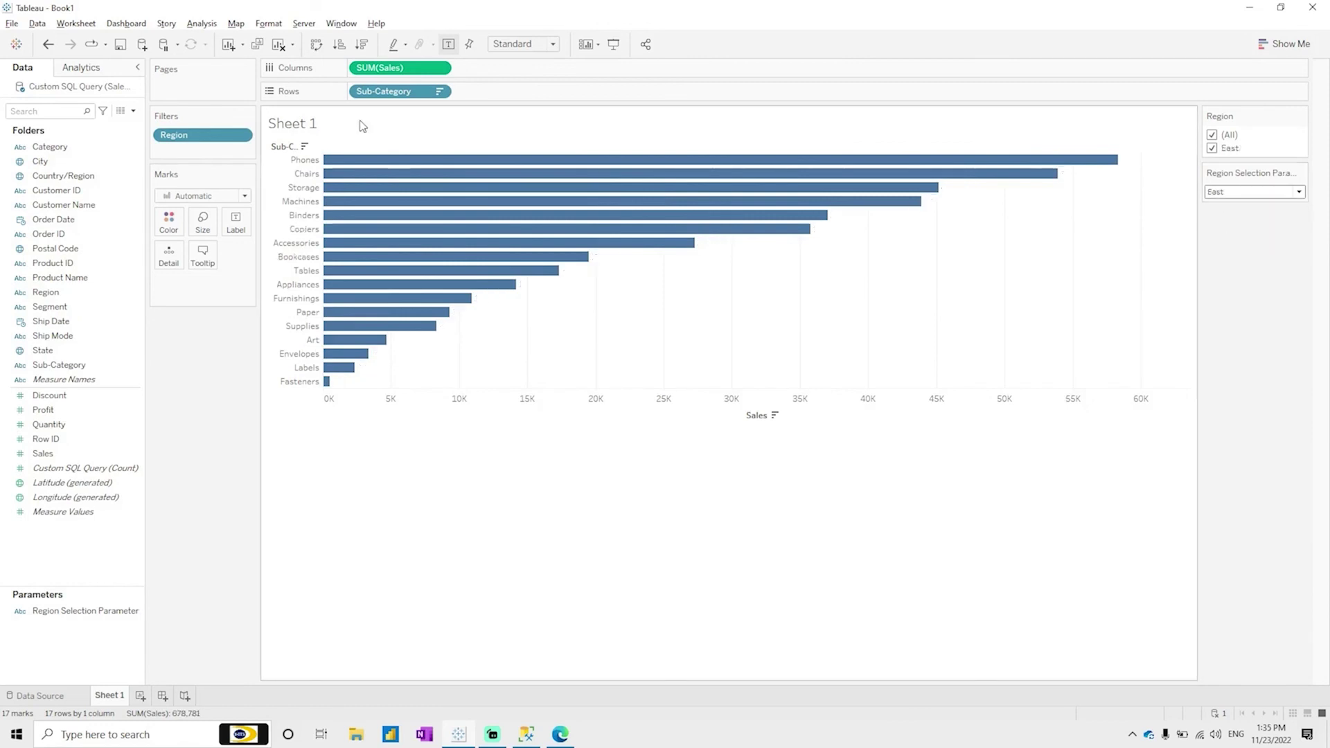